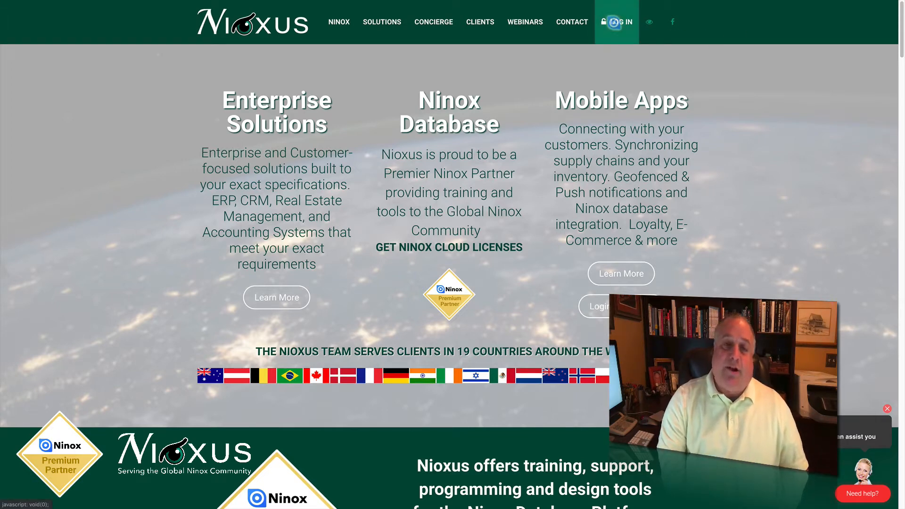
Step: Sign in to the Nioxus member area using the saved login suggestion
{"action": "left_click", "coordinate": [616, 22]}
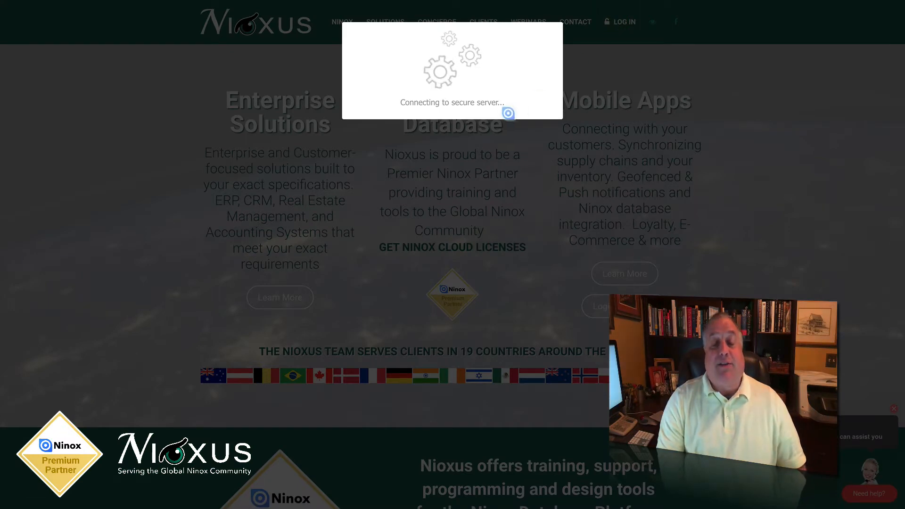
{"action": "left_click", "coordinate": [382, 145]}
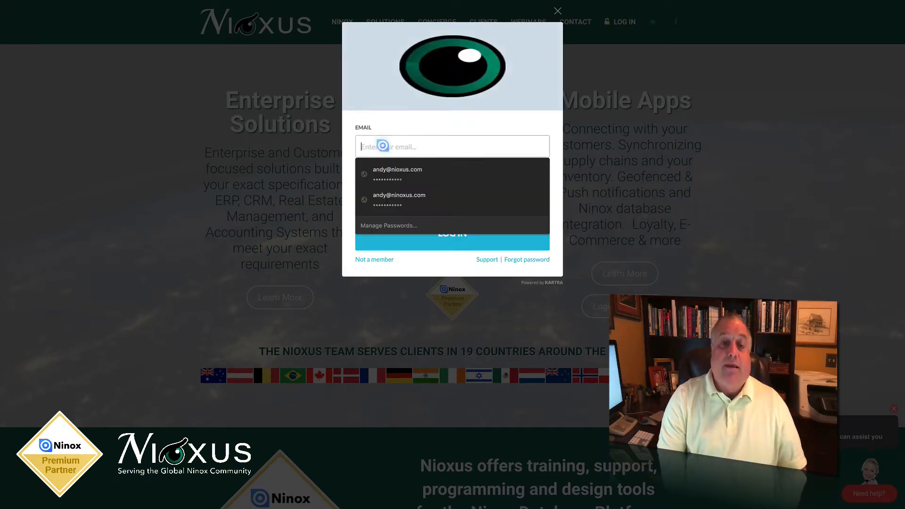
{"action": "left_click", "coordinate": [384, 172]}
{"action": "left_click", "coordinate": [395, 241]}
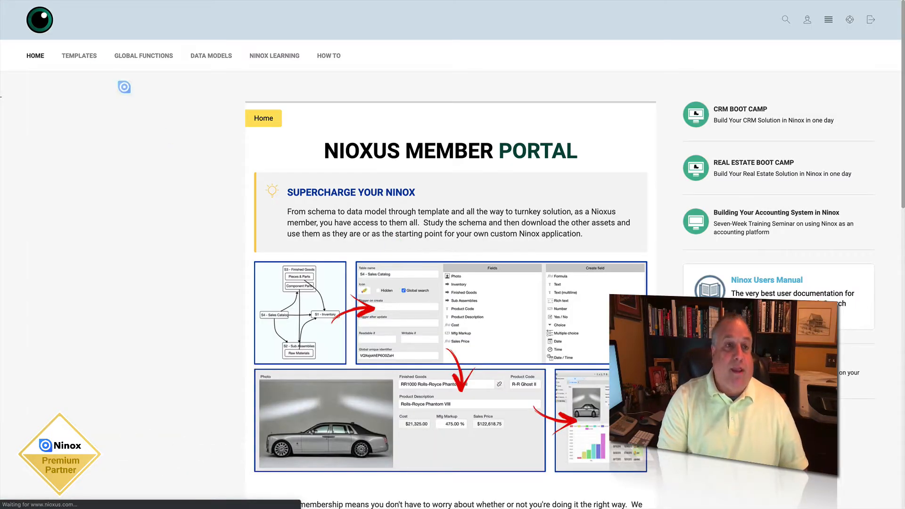
Step: Open the Family To-Do List template via the Templates menu and its sidebar link
{"action": "mouse_move", "coordinate": [82, 55]}
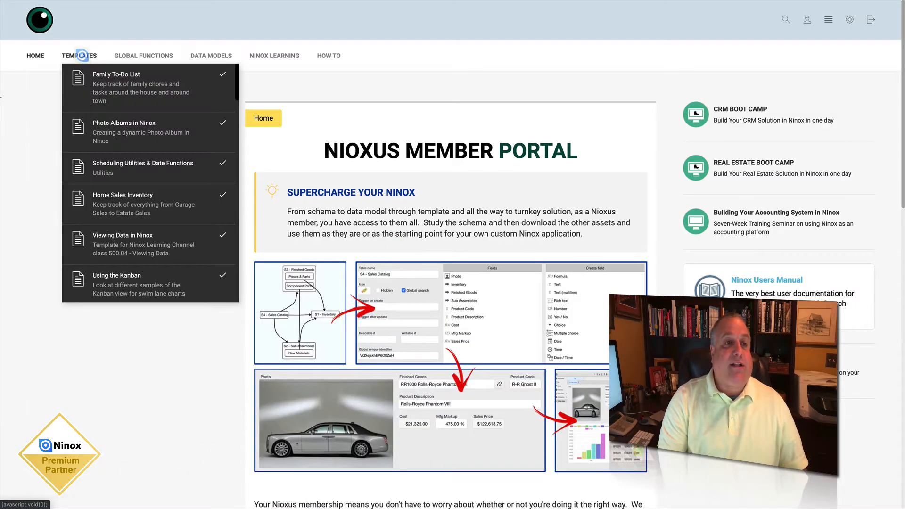
{"action": "left_click", "coordinate": [99, 84]}
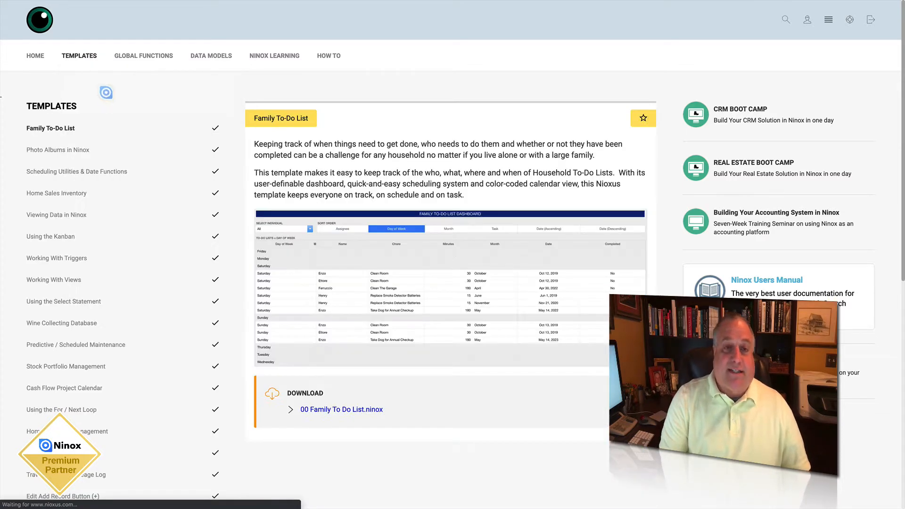
{"action": "left_click", "coordinate": [50, 128]}
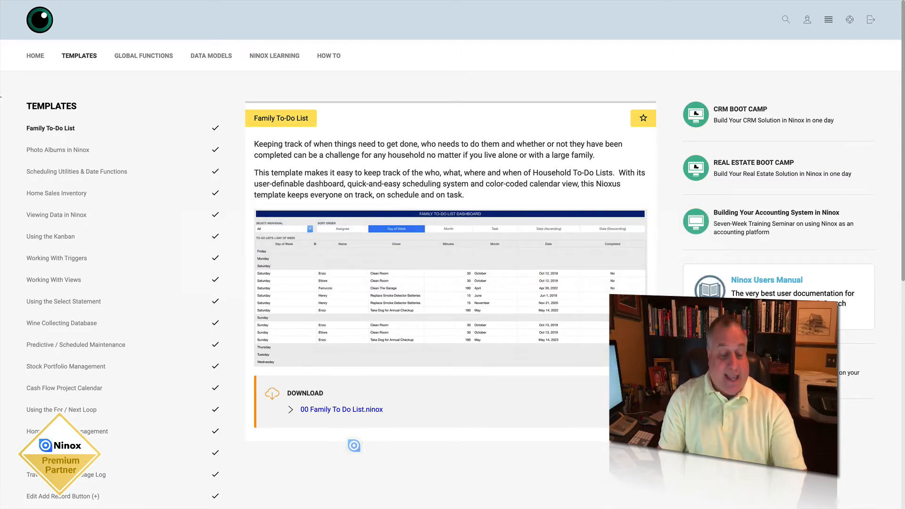
Step: Switch to Ninox showing the 00 Family To Do List database with Cmd+Tab
{"action": "key", "text": "super+Tab"}
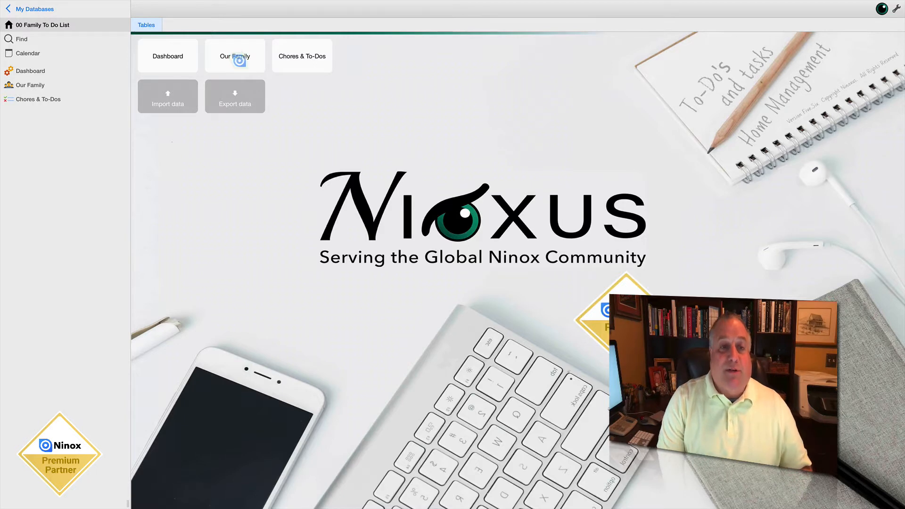
Step: Open the Our Family table and then Enzo's family member record
{"action": "left_click", "coordinate": [231, 58]}
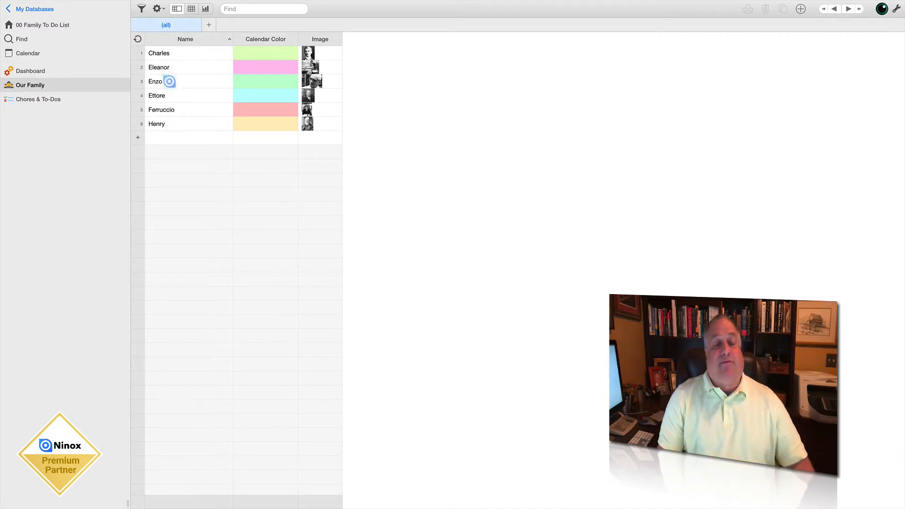
{"action": "left_click", "coordinate": [169, 82]}
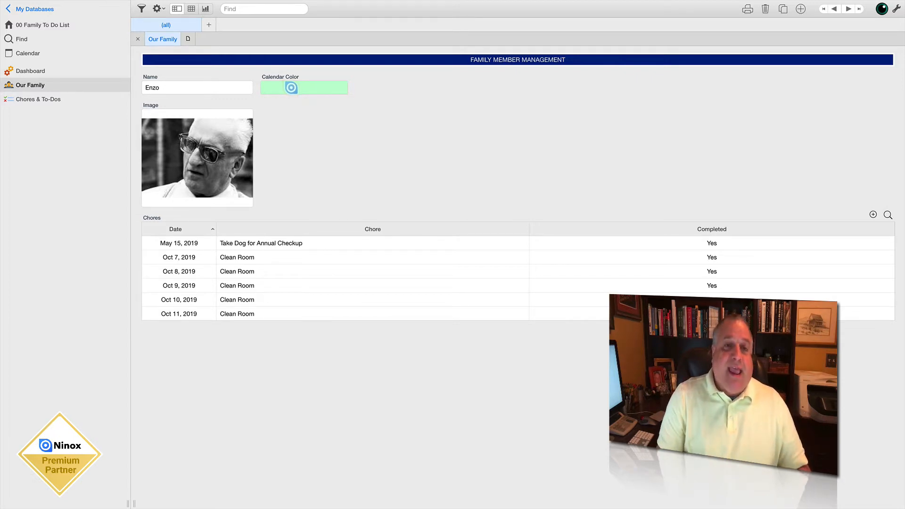
{"action": "left_click", "coordinate": [290, 88]}
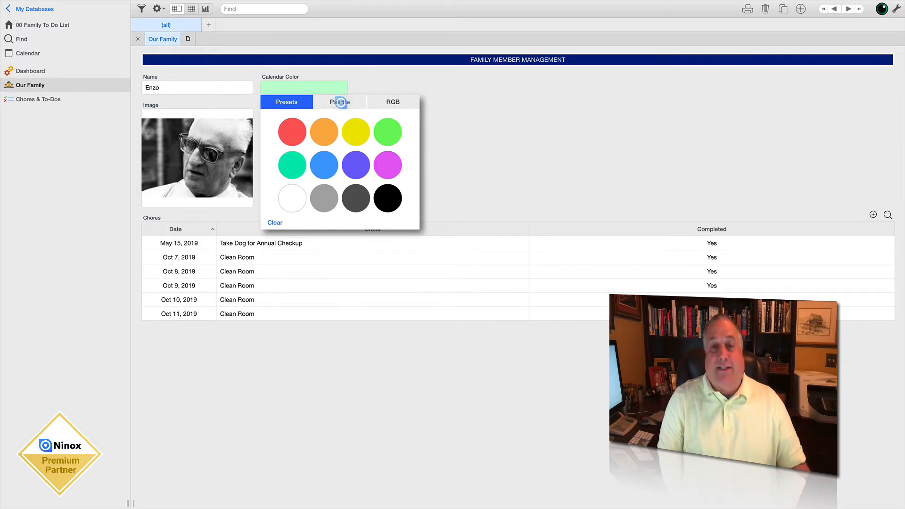
{"action": "left_click", "coordinate": [384, 102]}
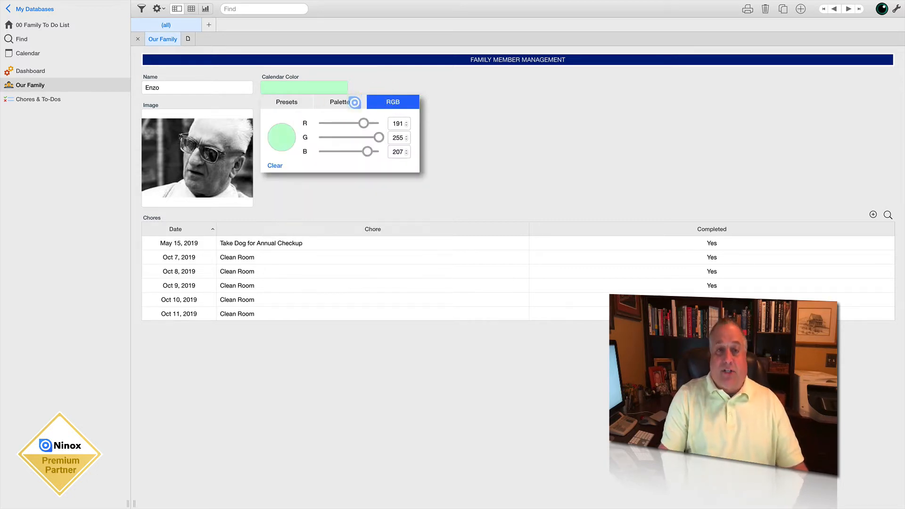
{"action": "left_click", "coordinate": [340, 101]}
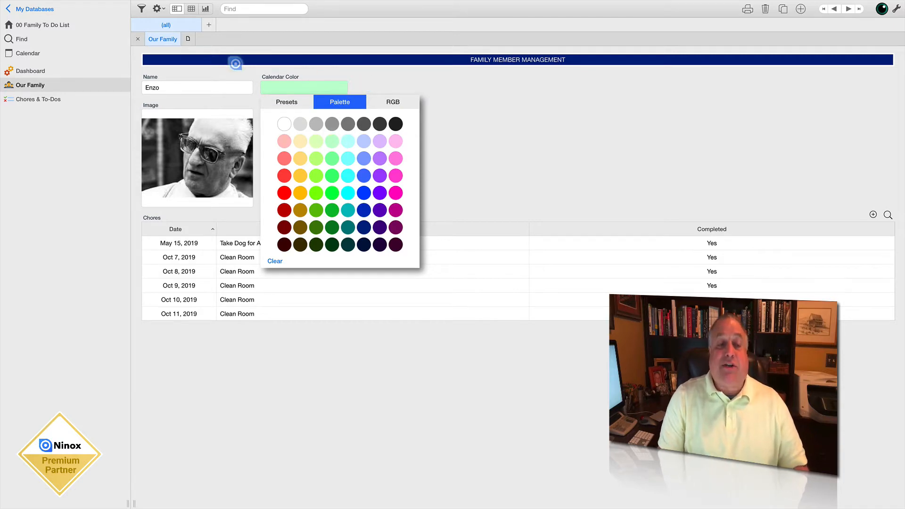
{"action": "left_click", "coordinate": [139, 40]}
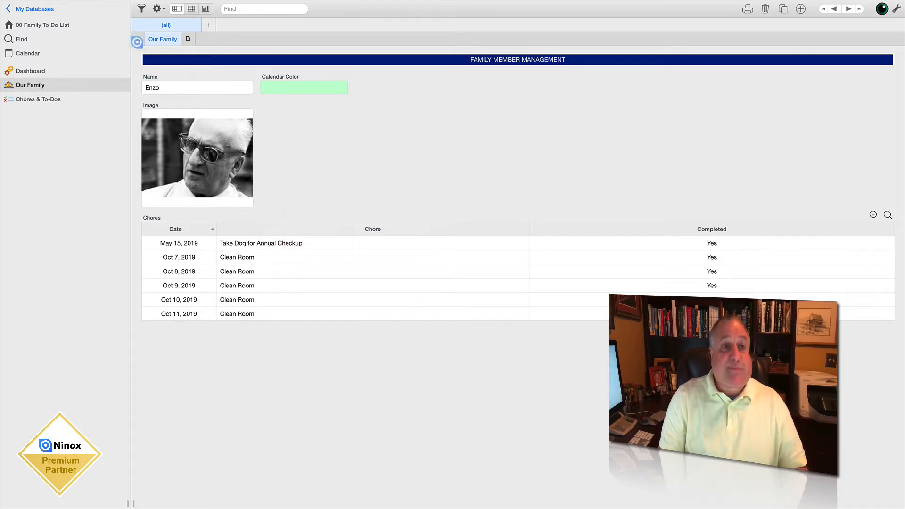
{"action": "left_click", "coordinate": [138, 40]}
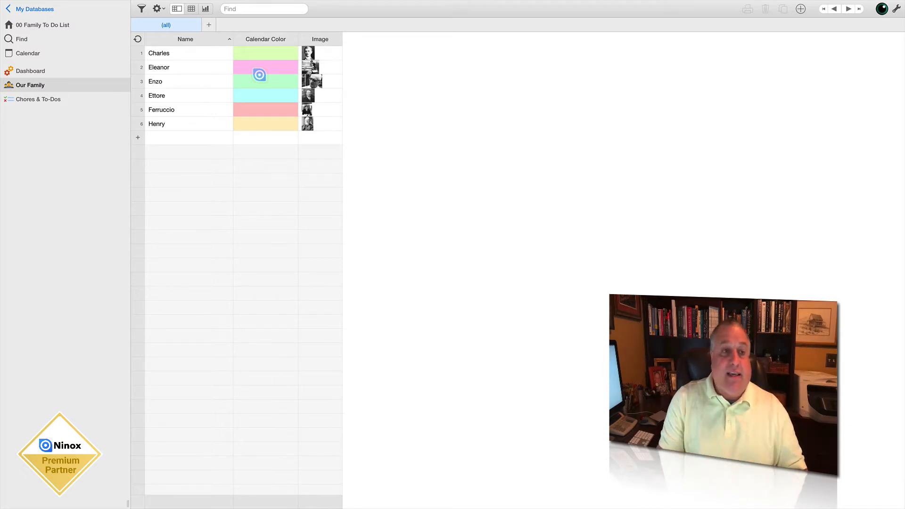
{"action": "left_click", "coordinate": [34, 99]}
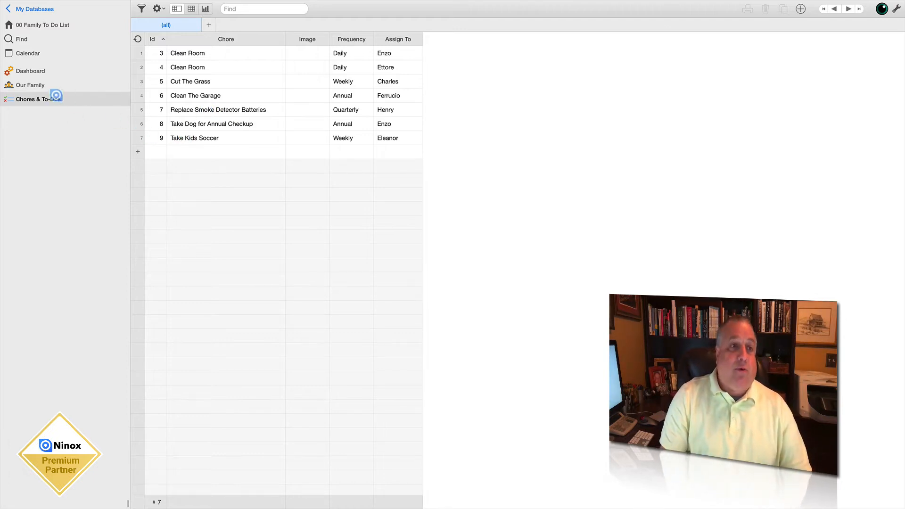
{"action": "left_click", "coordinate": [29, 85]}
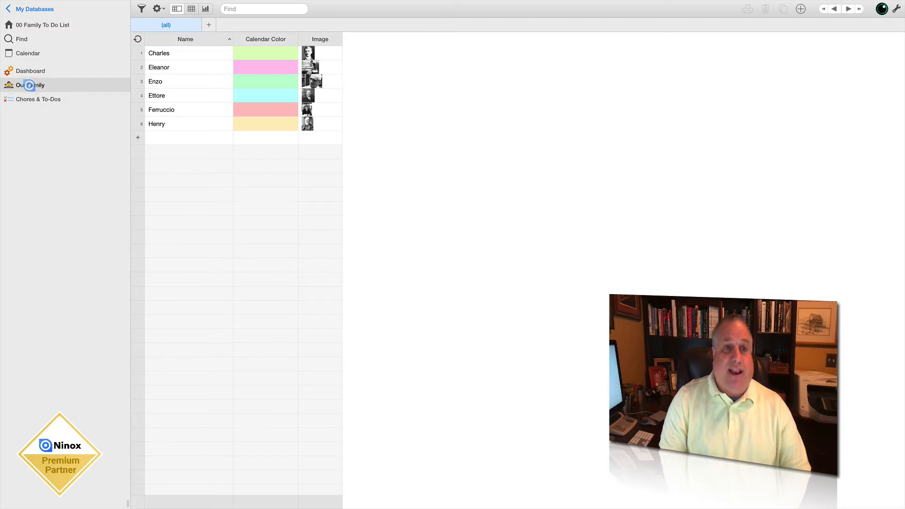
Step: Open Enzo's record and scroll through his chores spanning 2019 to 2024
{"action": "left_click", "coordinate": [169, 81]}
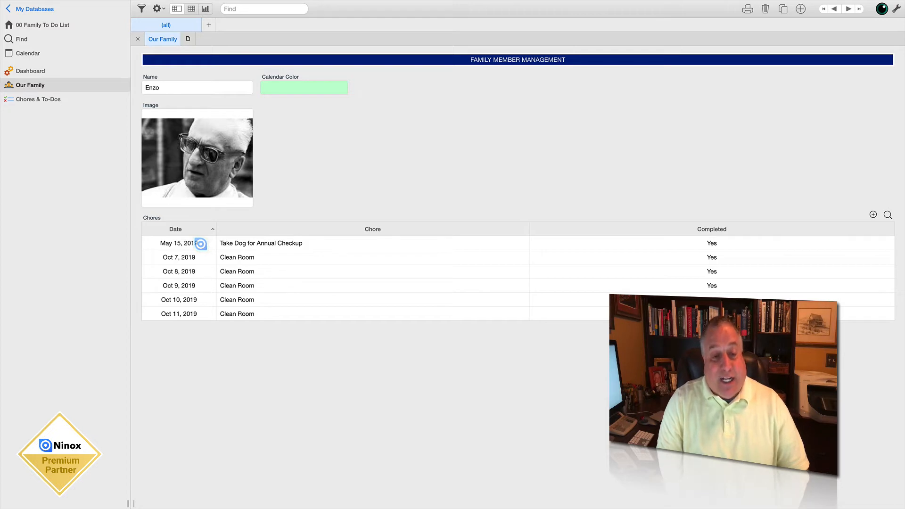
{"action": "scroll", "coordinate": [202, 282], "scroll_direction": "down", "scroll_amount": 3}
{"action": "scroll", "coordinate": [204, 283], "scroll_direction": "down", "scroll_amount": 3}
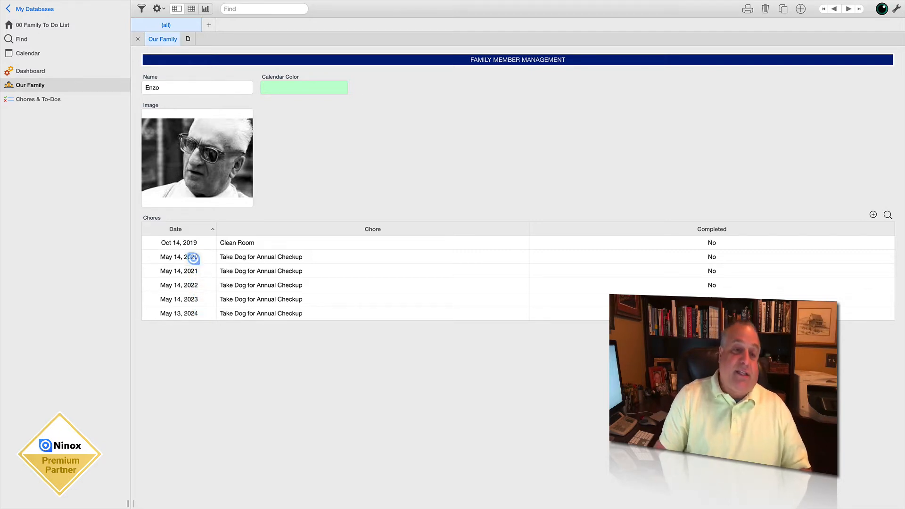
{"action": "scroll", "coordinate": [193, 258], "scroll_direction": "up", "scroll_amount": 5}
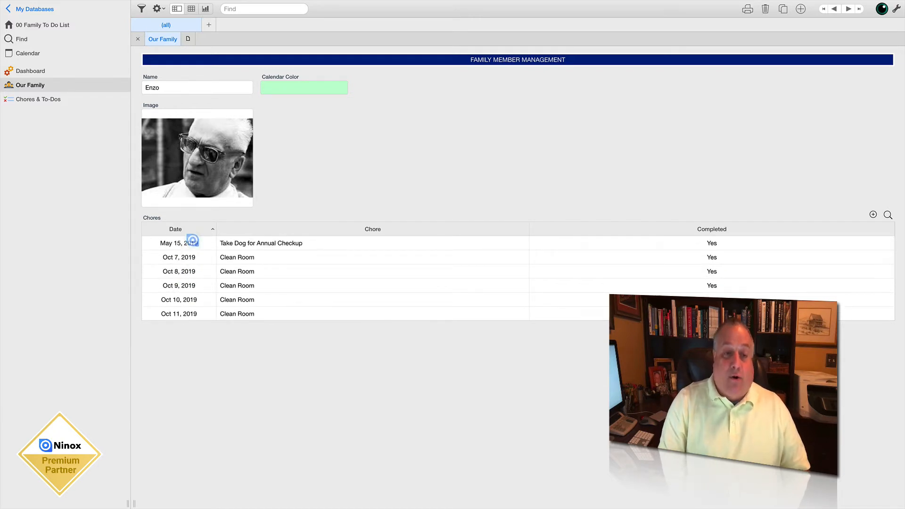
{"action": "scroll", "coordinate": [193, 259], "scroll_direction": "down", "scroll_amount": 5}
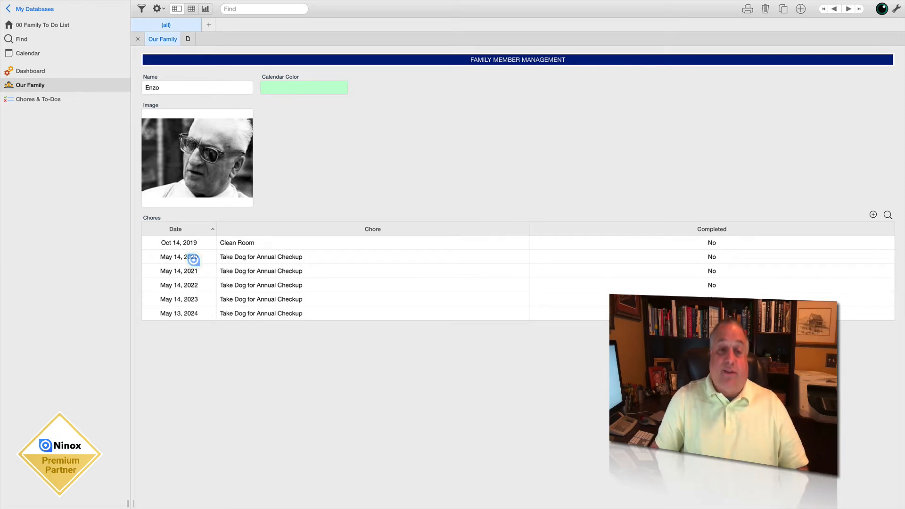
{"action": "scroll", "coordinate": [193, 259], "scroll_direction": "up", "scroll_amount": 5}
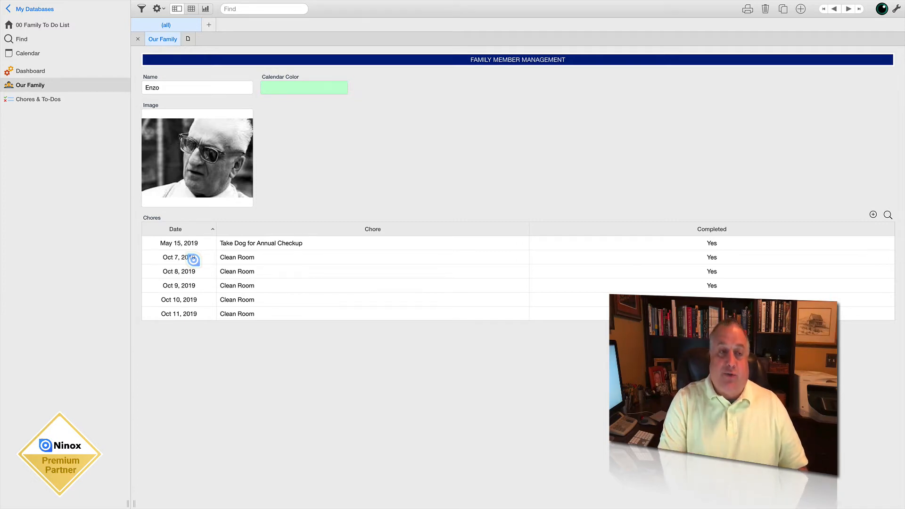
Step: Create a 'Wash the Car' chore of 90 minutes starting Jul 1, 2019
{"action": "left_click", "coordinate": [31, 100]}
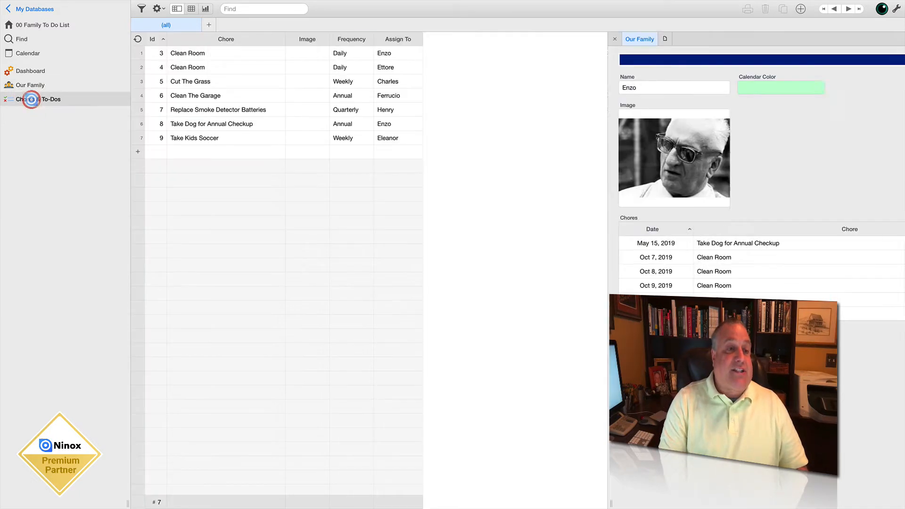
{"action": "left_click", "coordinate": [163, 149]}
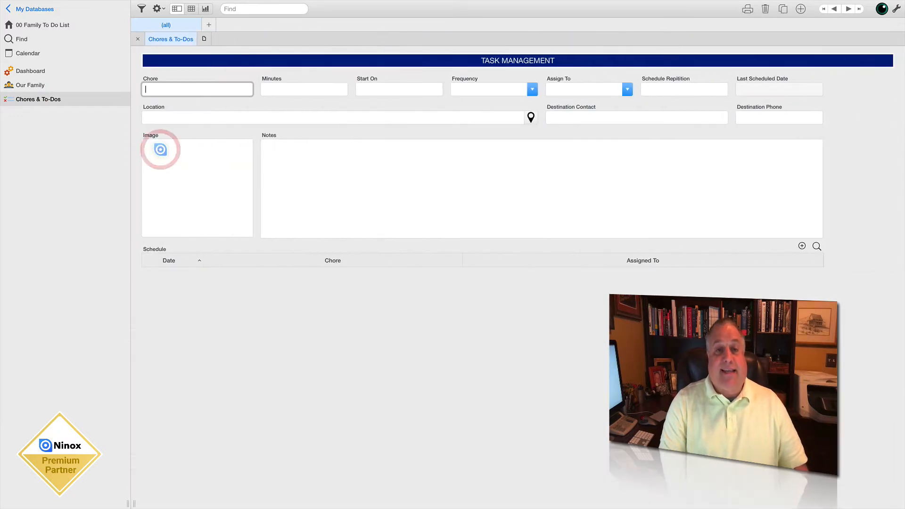
{"action": "type", "text": "Wash"}
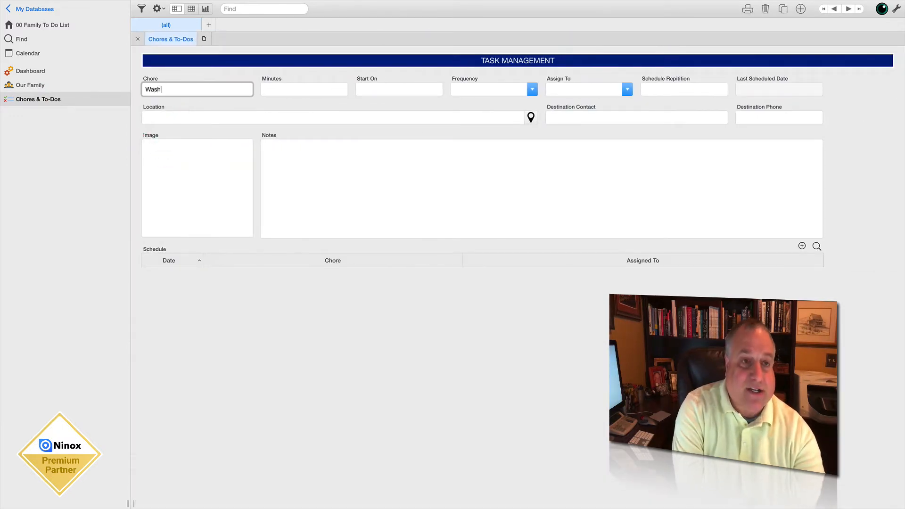
{"action": "type", "text": " the Car"}
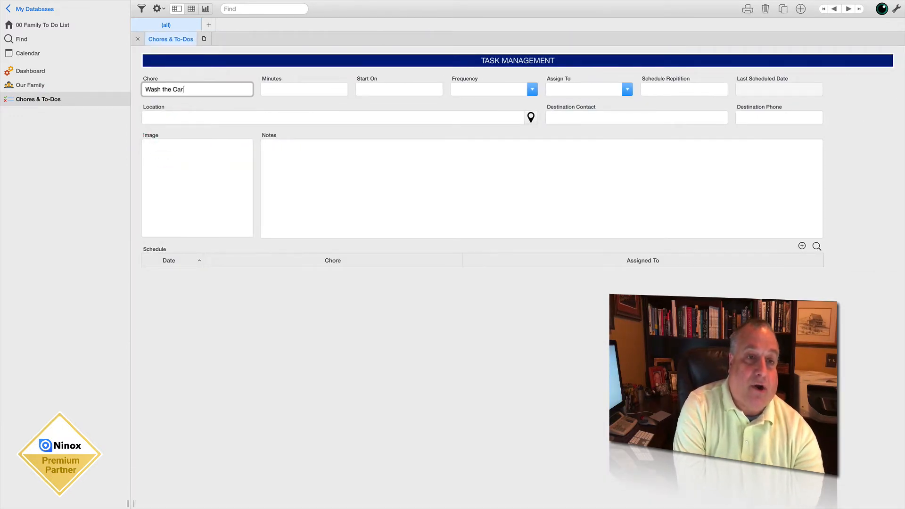
{"action": "left_click", "coordinate": [273, 91]}
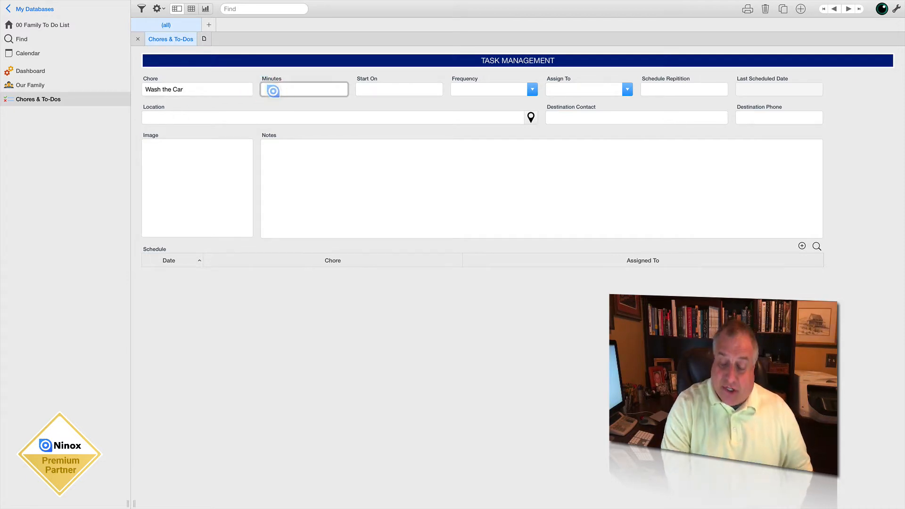
{"action": "type", "text": "90"}
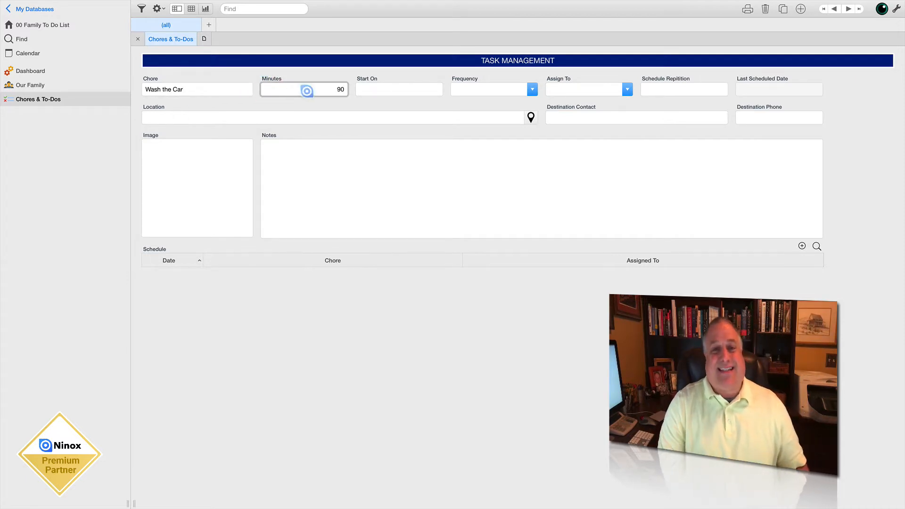
{"action": "left_click", "coordinate": [369, 89]}
{"action": "left_click", "coordinate": [363, 105]}
{"action": "left_click", "coordinate": [364, 105]}
{"action": "left_click", "coordinate": [364, 105]}
{"action": "left_click", "coordinate": [363, 105]}
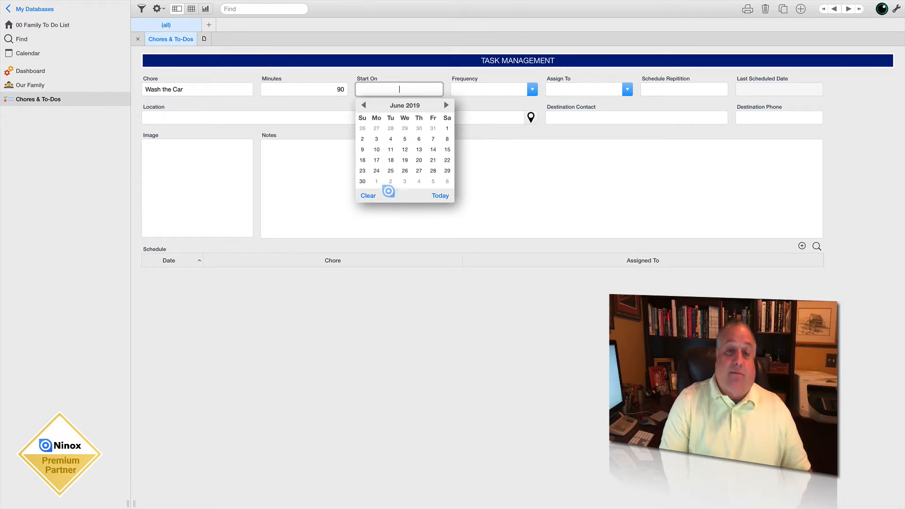
{"action": "left_click", "coordinate": [376, 181]}
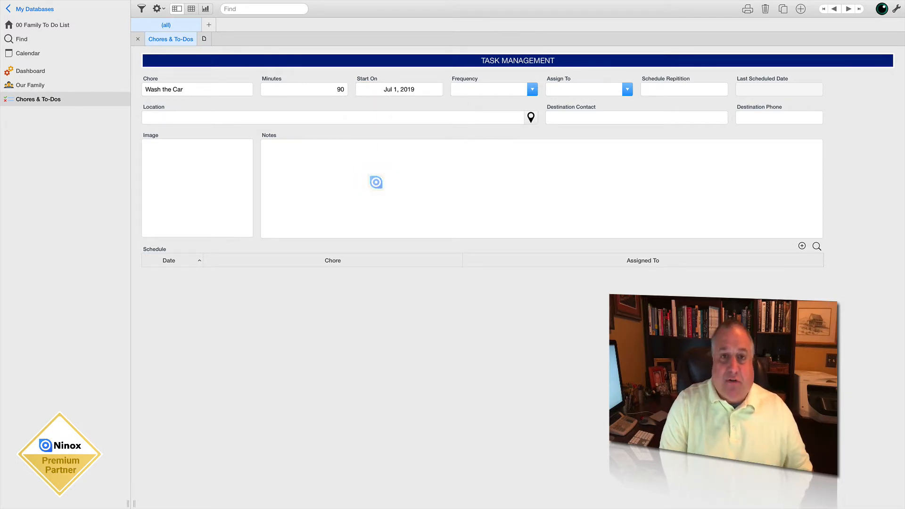
Step: Set the chore to Weekly, assign it to Ferrucio, and repeat it 12 times
{"action": "left_click", "coordinate": [464, 89]}
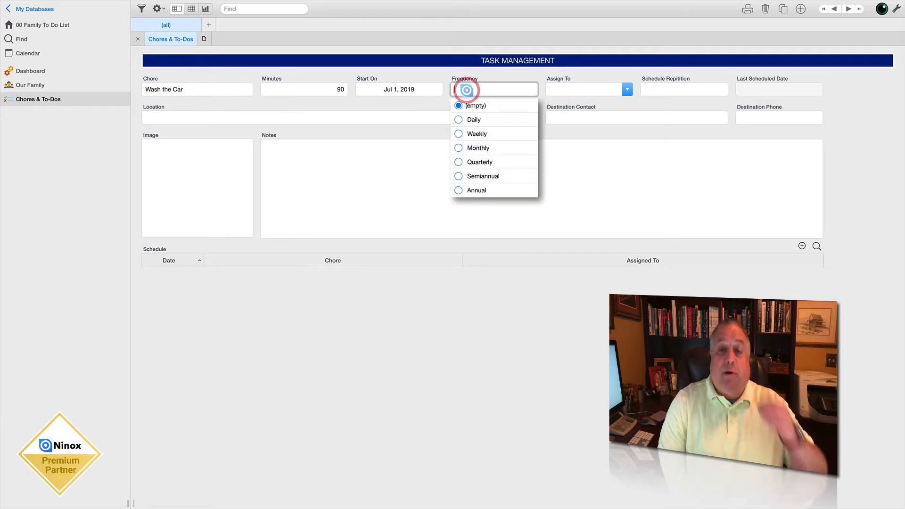
{"action": "left_click", "coordinate": [460, 133]}
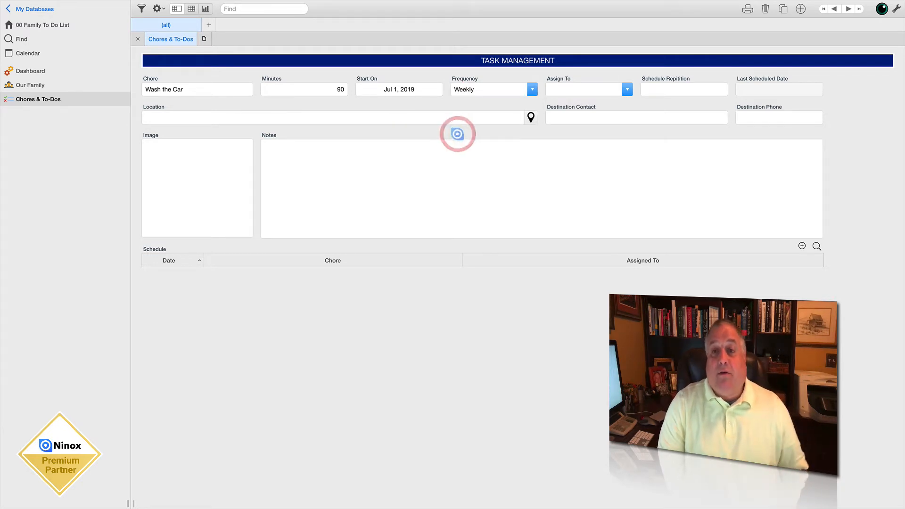
{"action": "left_click", "coordinate": [568, 89]}
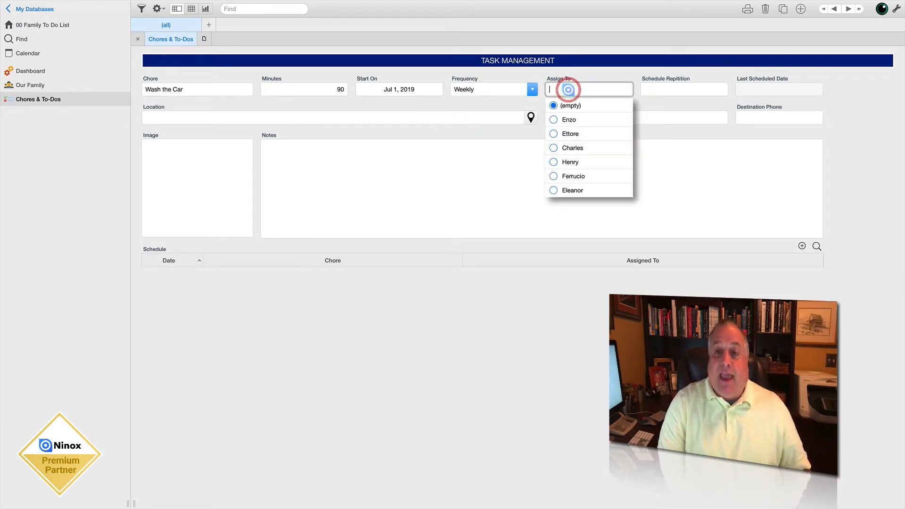
{"action": "left_click", "coordinate": [569, 176]}
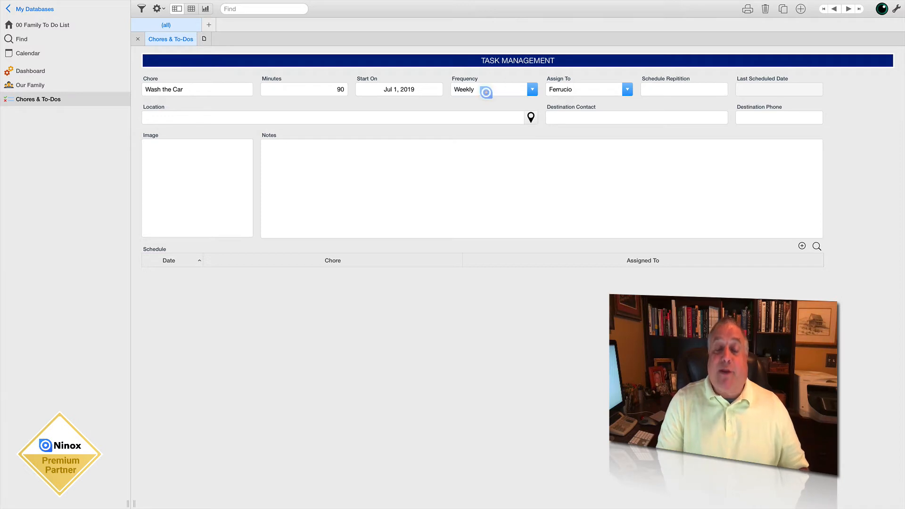
{"action": "left_click", "coordinate": [486, 92]}
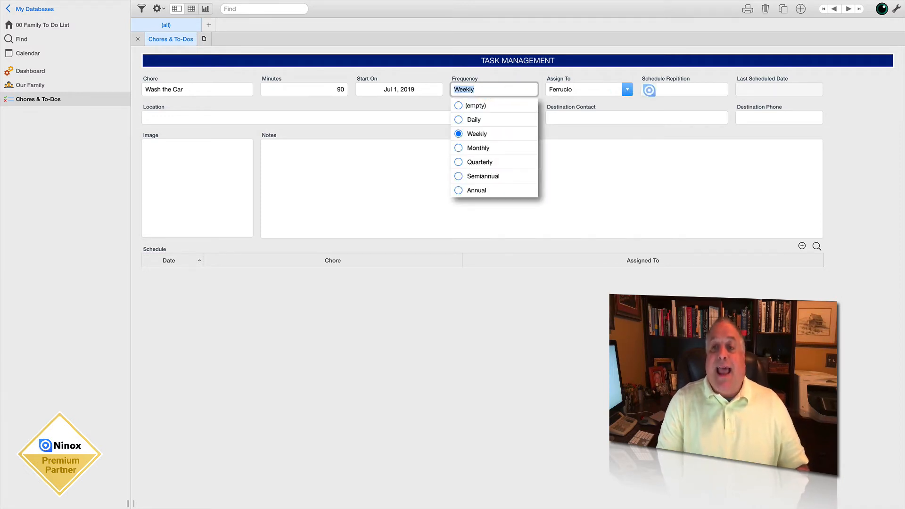
{"action": "left_click", "coordinate": [650, 101]}
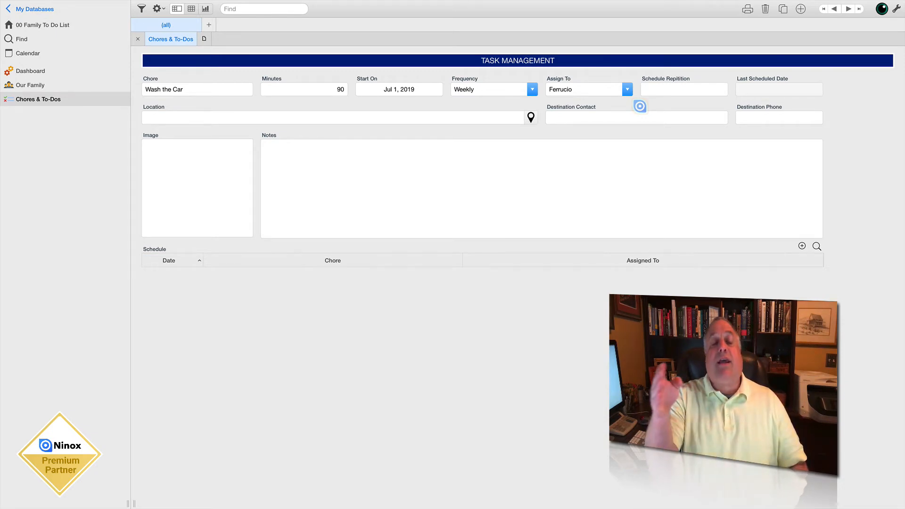
{"action": "left_click", "coordinate": [659, 89]}
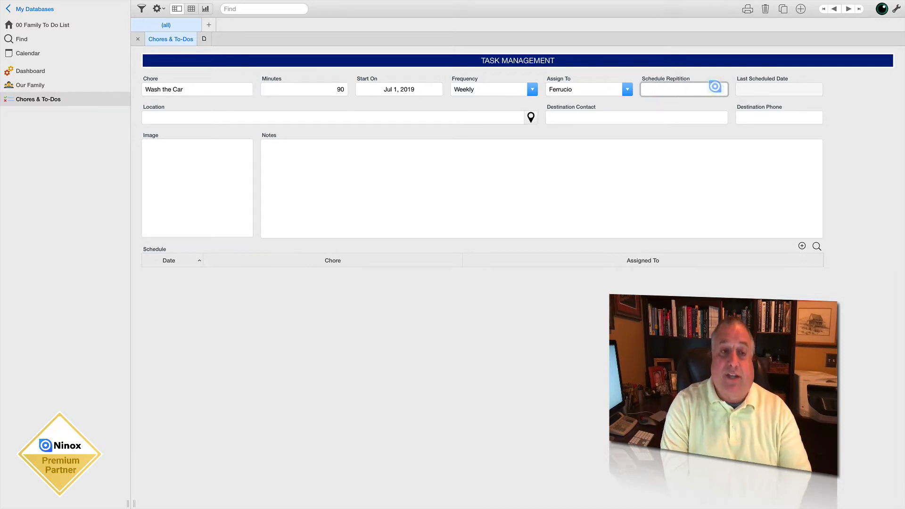
{"action": "type", "text": "12"}
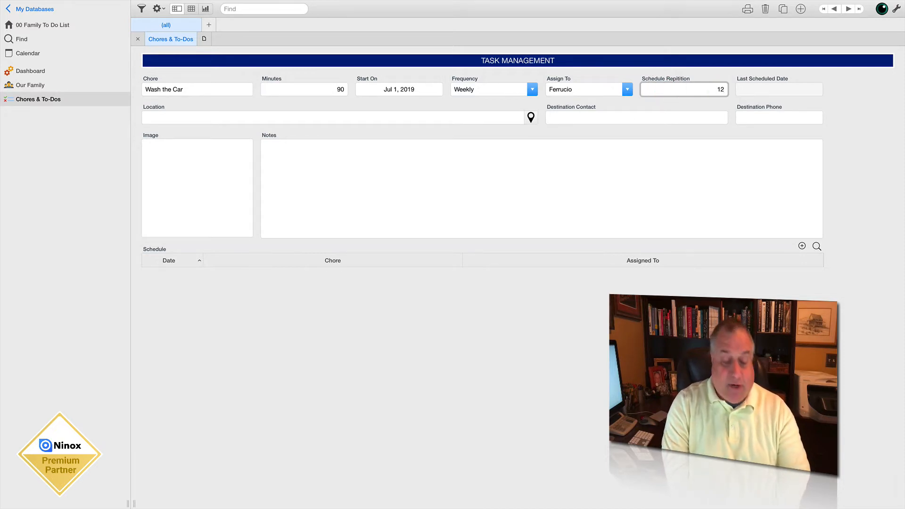
{"action": "left_click", "coordinate": [339, 117]}
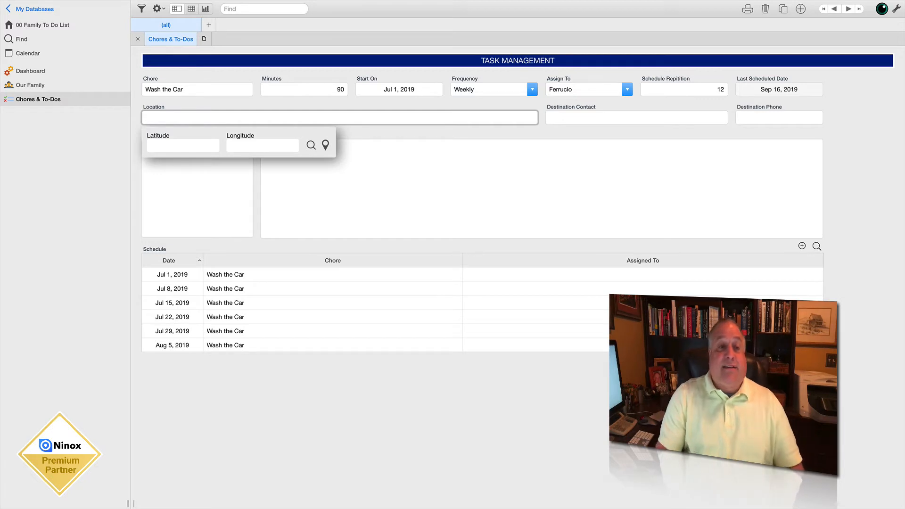
{"action": "left_click", "coordinate": [576, 313]}
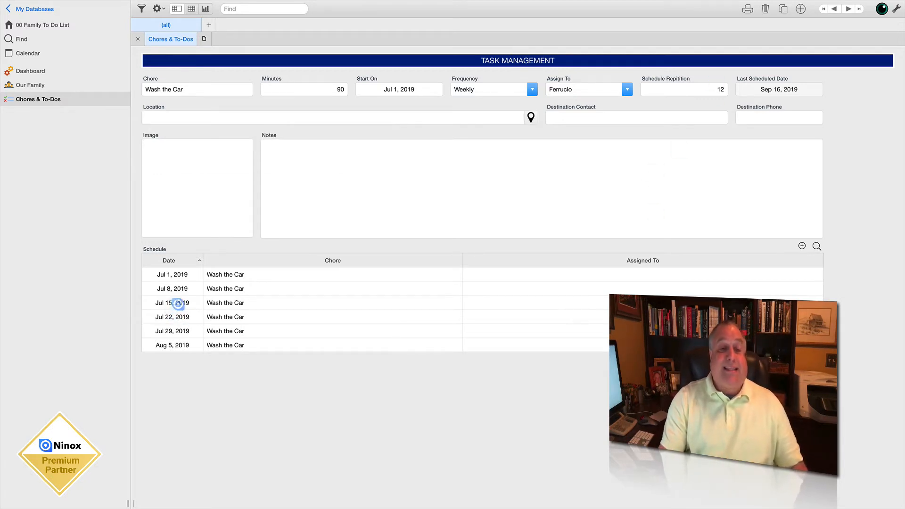
{"action": "scroll", "coordinate": [178, 311], "scroll_direction": "down", "scroll_amount": 6}
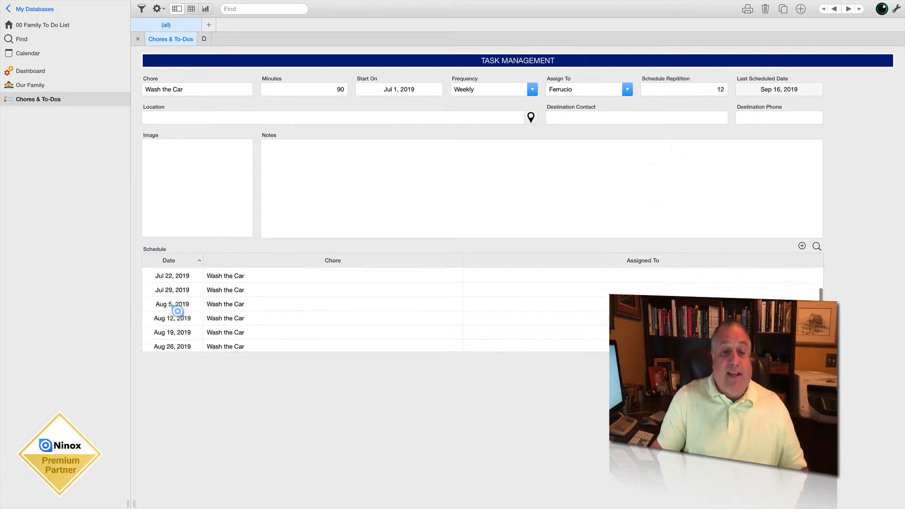
{"action": "scroll", "coordinate": [177, 311], "scroll_direction": "up", "scroll_amount": 6}
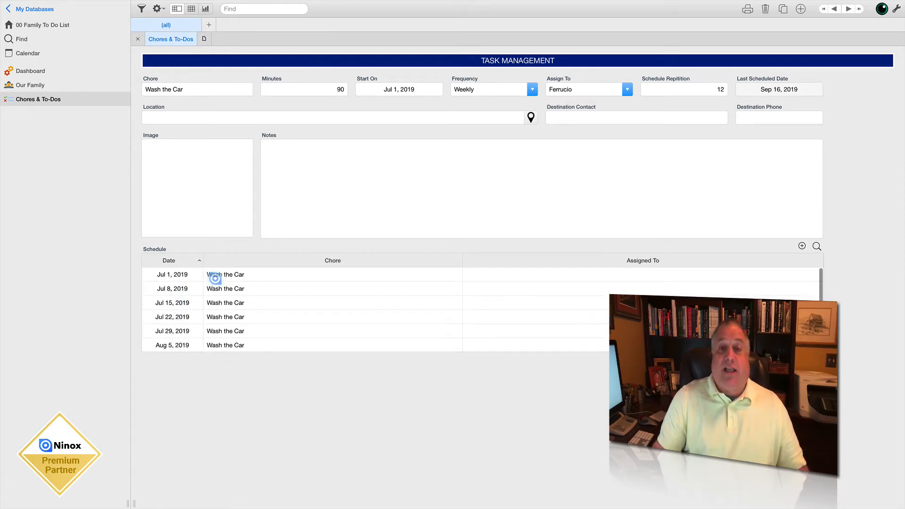
{"action": "left_click", "coordinate": [400, 90]}
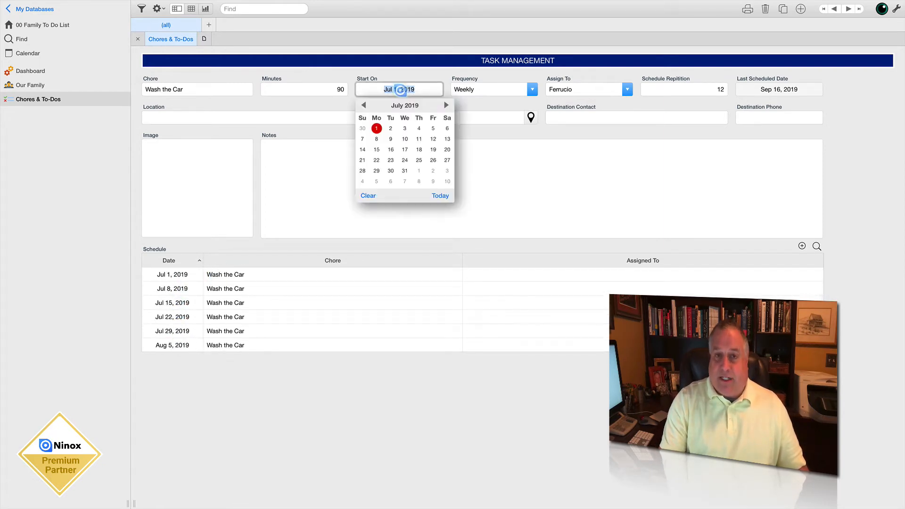
{"action": "left_click", "coordinate": [177, 289]}
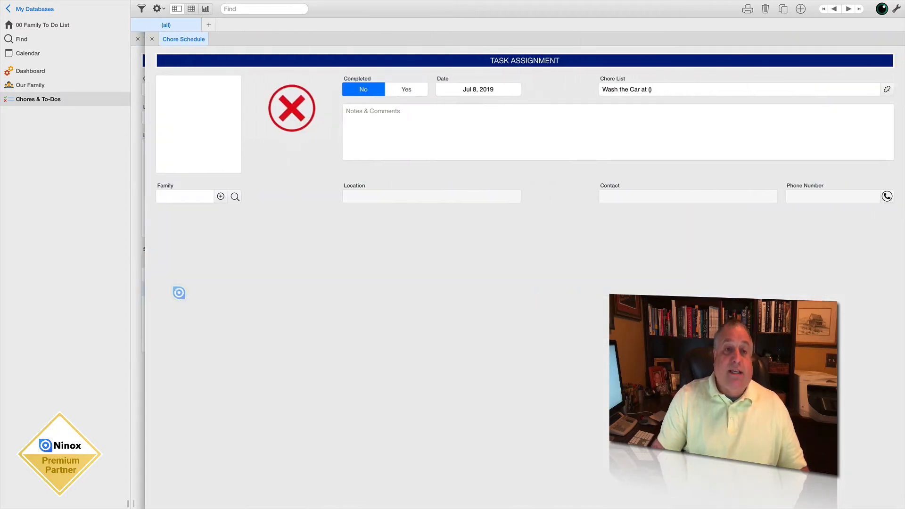
{"action": "left_click", "coordinate": [152, 39]}
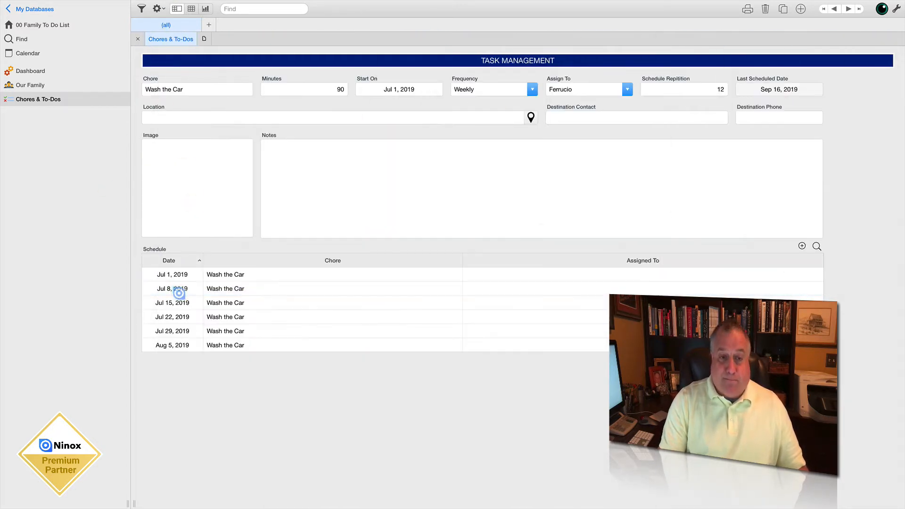
{"action": "scroll", "coordinate": [179, 290], "scroll_direction": "down", "scroll_amount": 3}
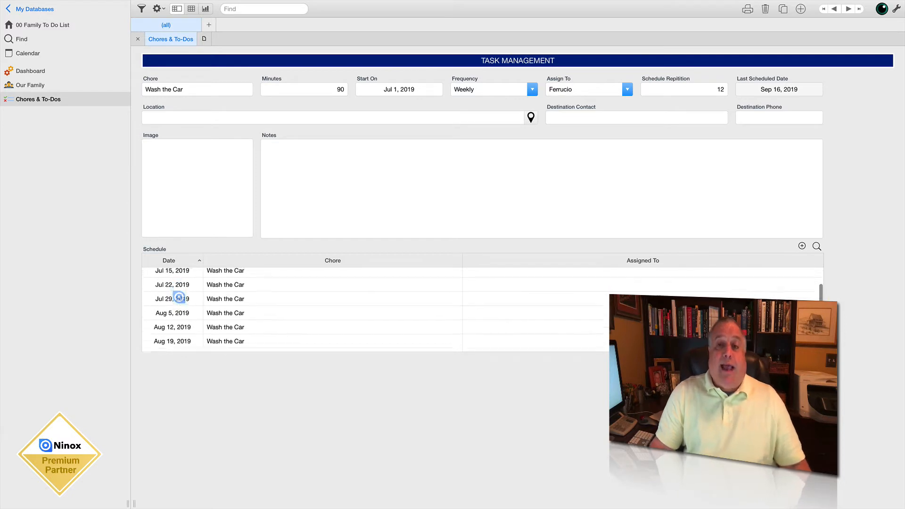
{"action": "scroll", "coordinate": [178, 297], "scroll_direction": "up", "scroll_amount": 3}
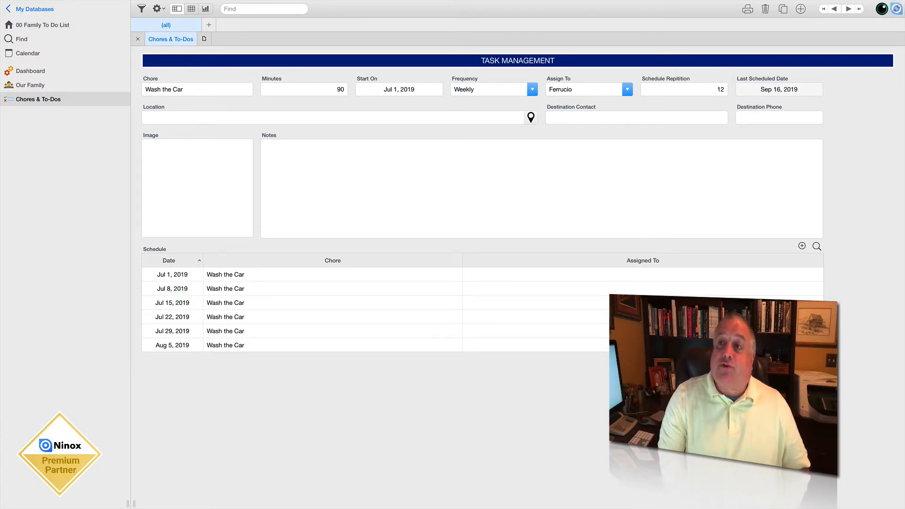
Step: In edit mode, open the Schedule Repitition field's Trigger after update script
{"action": "left_click", "coordinate": [896, 9]}
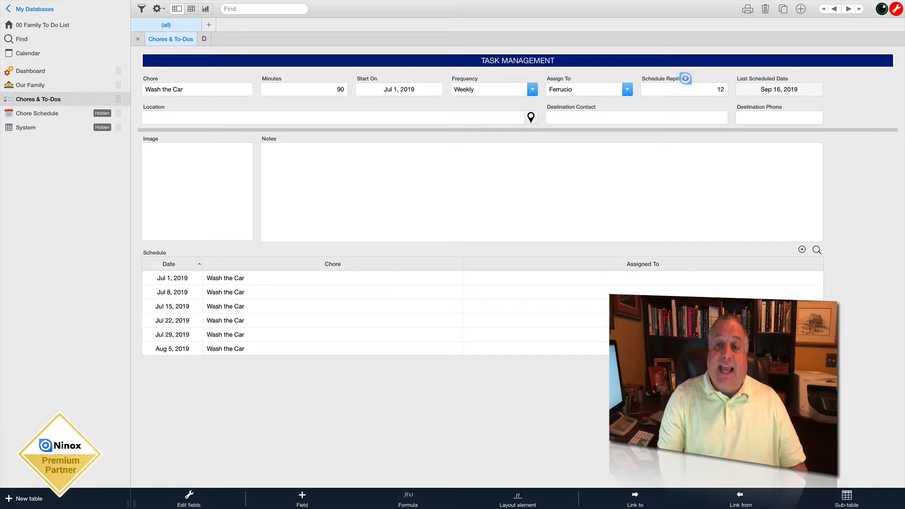
{"action": "left_click", "coordinate": [684, 78]}
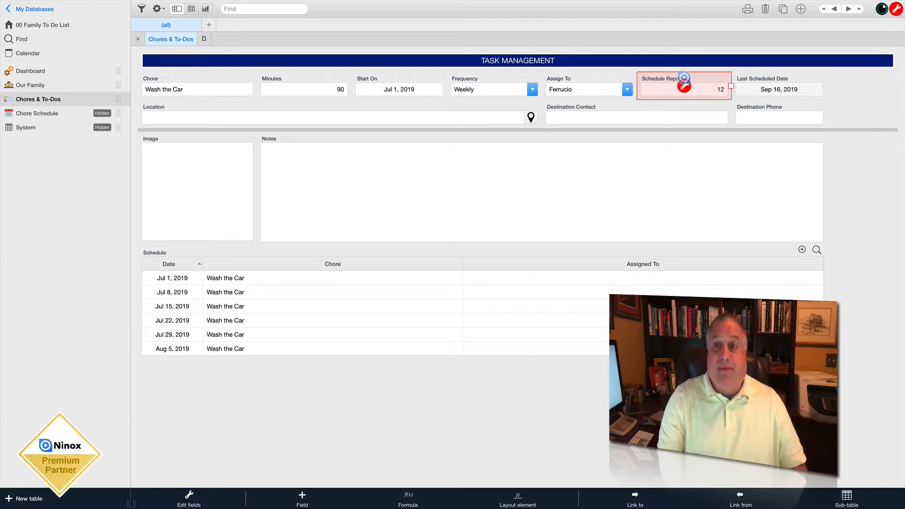
{"action": "left_click", "coordinate": [683, 86]}
{"action": "left_click", "coordinate": [355, 141]}
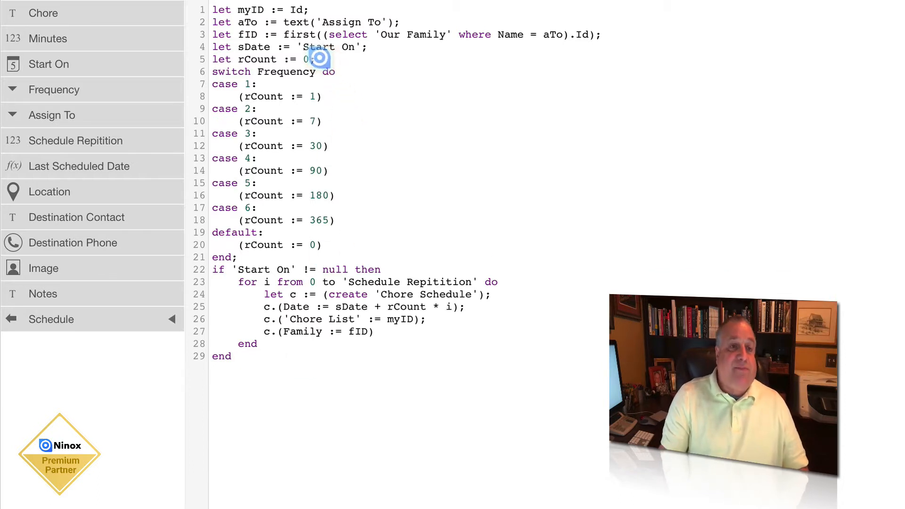
{"action": "left_click_drag", "start_coordinate": [321, 60], "coordinate": [216, 10]}
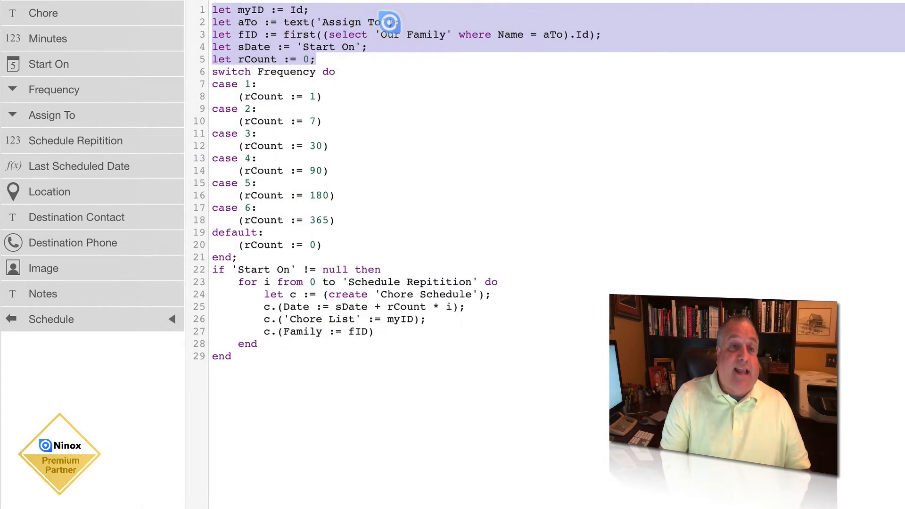
{"action": "left_click", "coordinate": [388, 22]}
{"action": "left_click_drag", "start_coordinate": [382, 22], "coordinate": [291, 19]}
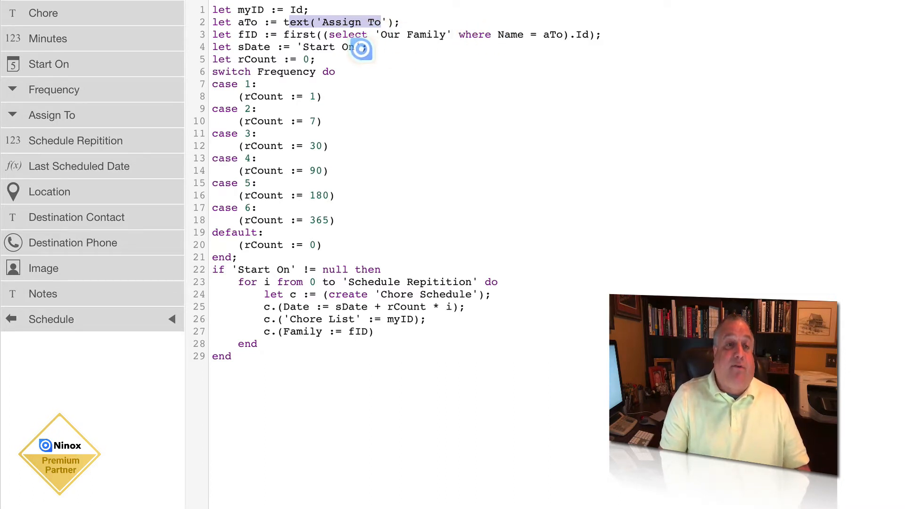
{"action": "left_click", "coordinate": [362, 47]}
{"action": "double_click", "coordinate": [242, 47]}
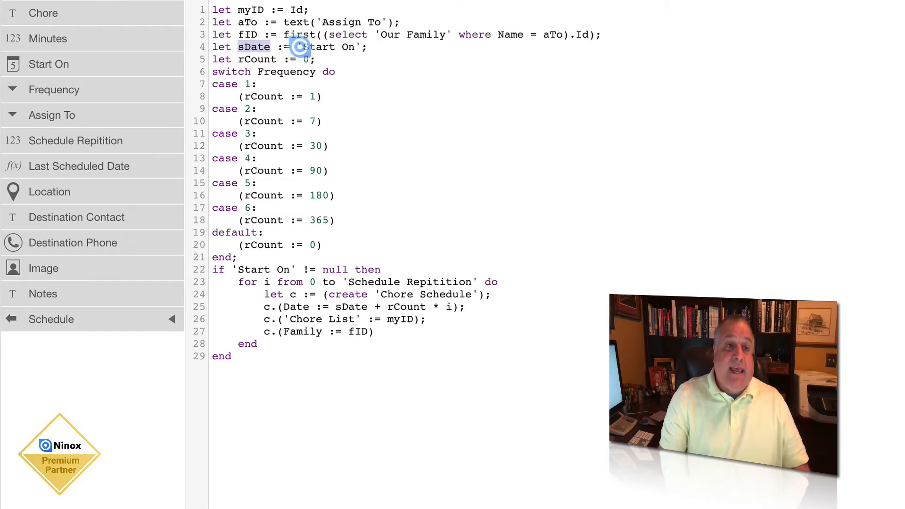
{"action": "left_click_drag", "start_coordinate": [300, 47], "coordinate": [363, 46]}
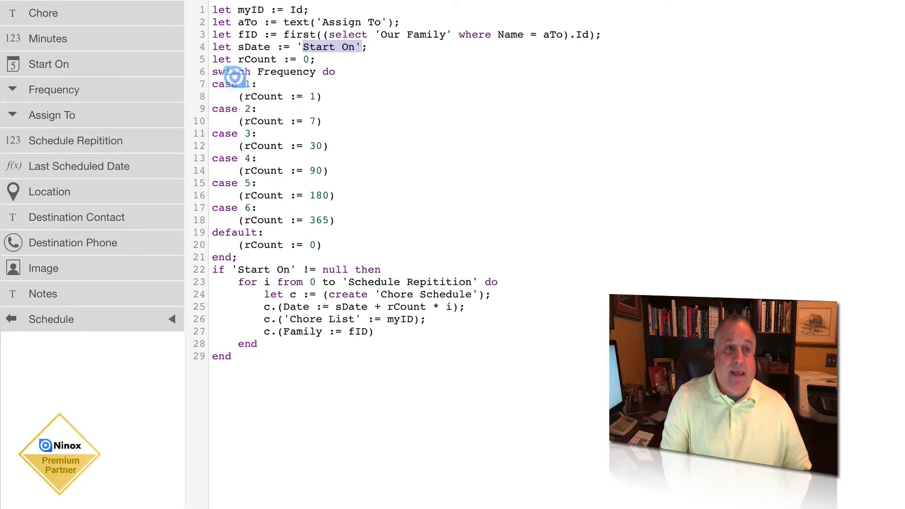
{"action": "left_click_drag", "start_coordinate": [258, 72], "coordinate": [315, 69]}
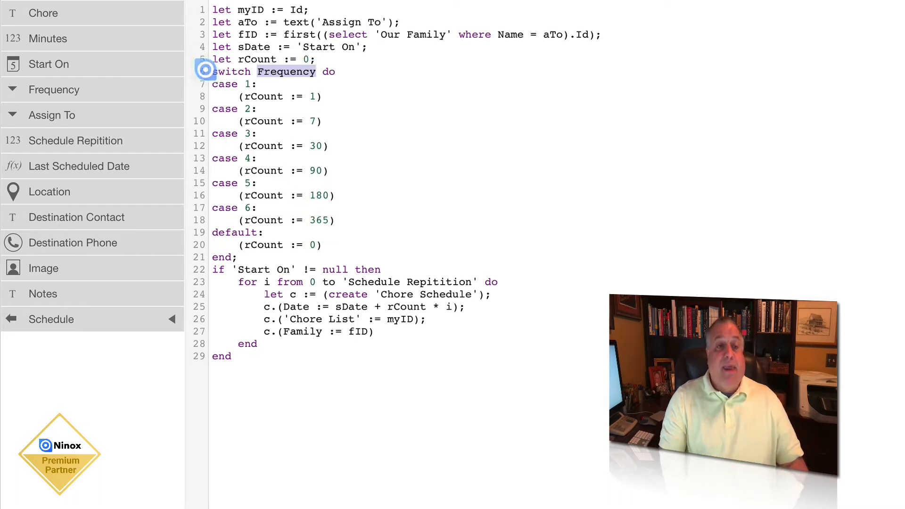
{"action": "left_click_drag", "start_coordinate": [212, 71], "coordinate": [249, 253]}
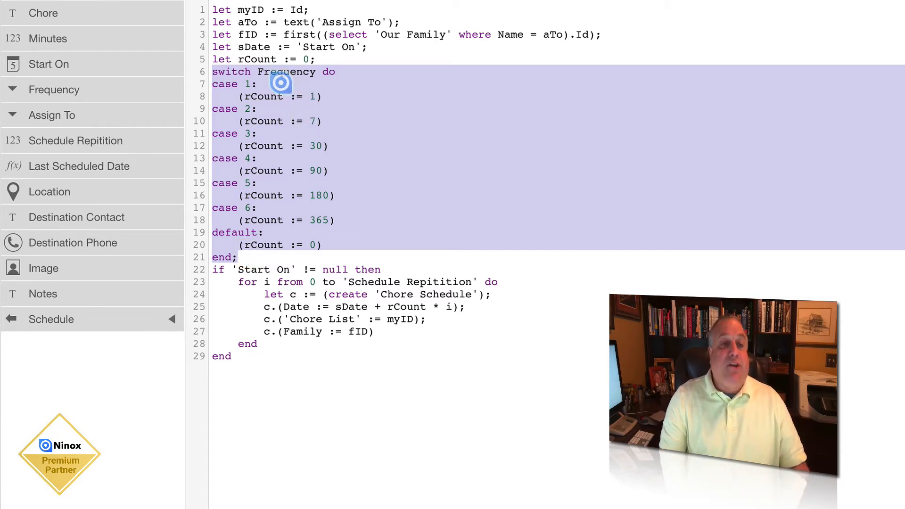
{"action": "left_click", "coordinate": [250, 83]}
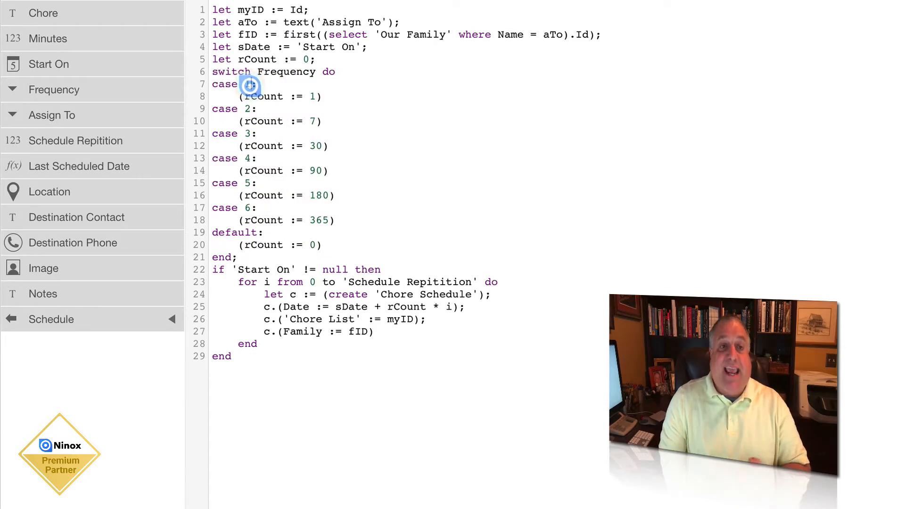
{"action": "left_click_drag", "start_coordinate": [243, 96], "coordinate": [309, 97]}
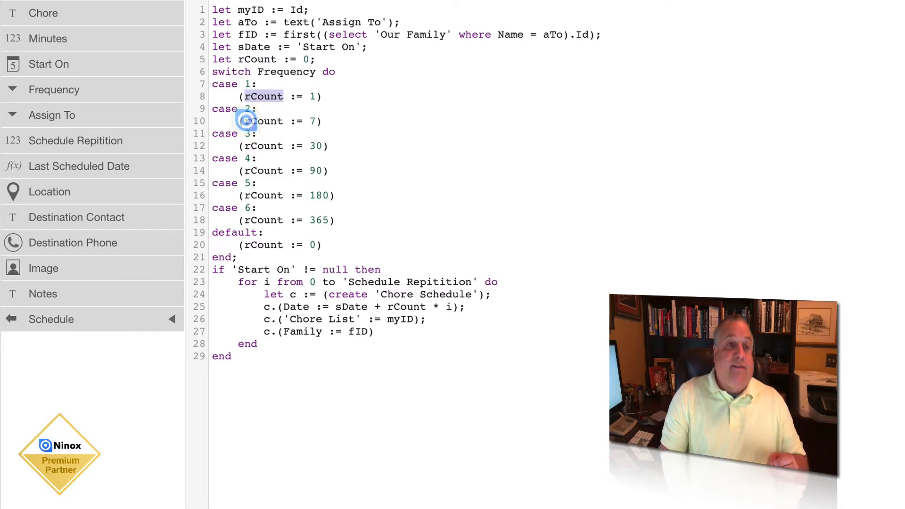
{"action": "left_click", "coordinate": [261, 119]}
{"action": "left_click_drag", "start_coordinate": [261, 119], "coordinate": [315, 118]}
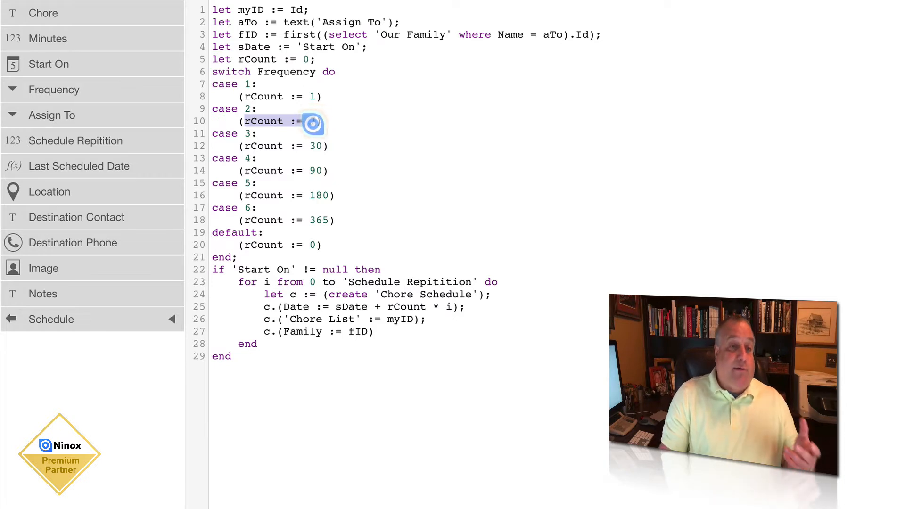
{"action": "left_click", "coordinate": [321, 146]}
{"action": "left_click_drag", "start_coordinate": [321, 145], "coordinate": [309, 195]}
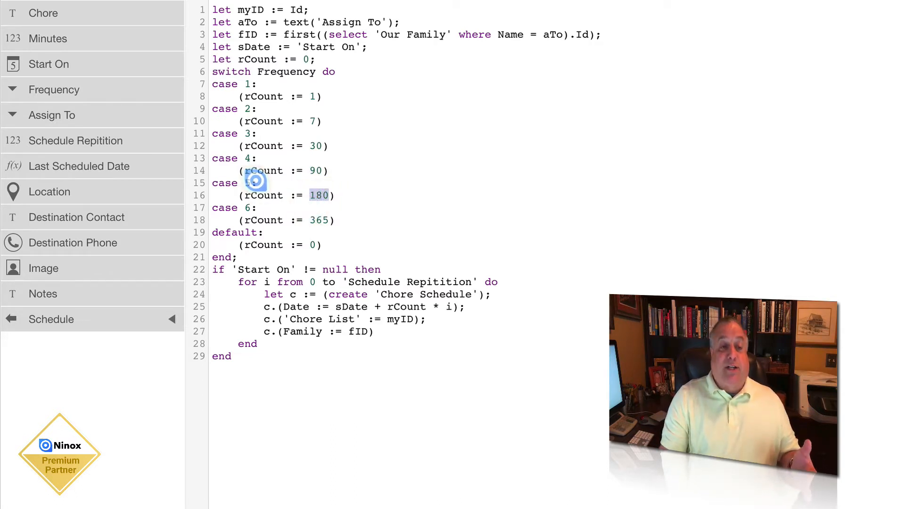
{"action": "left_click_drag", "start_coordinate": [258, 183], "coordinate": [328, 196]}
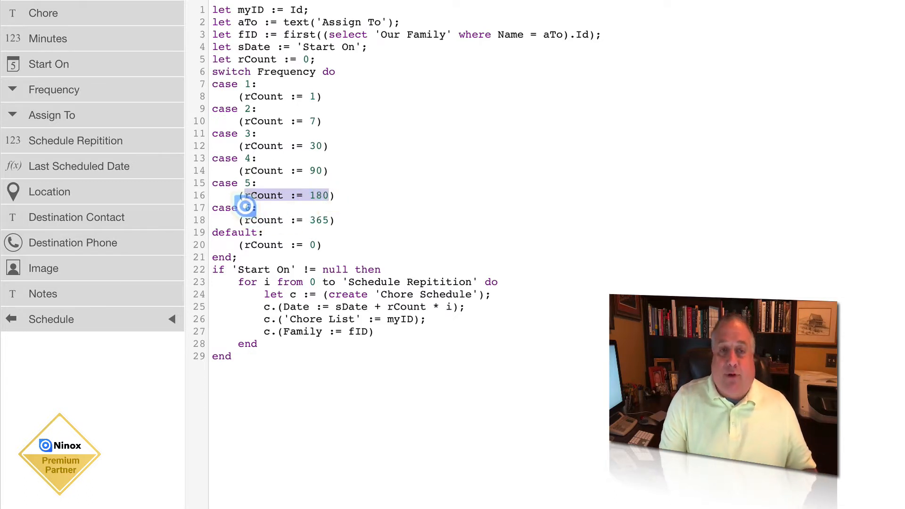
{"action": "left_click_drag", "start_coordinate": [309, 220], "coordinate": [328, 221]}
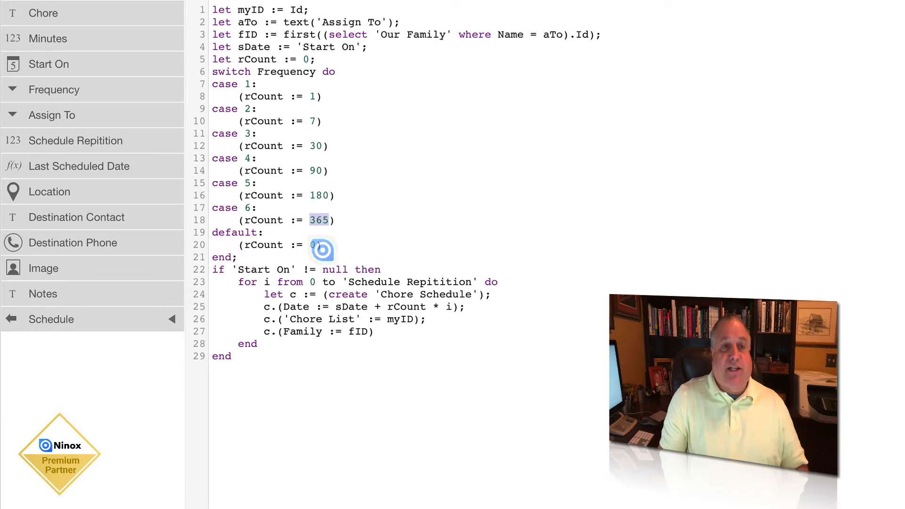
{"action": "left_click_drag", "start_coordinate": [325, 244], "coordinate": [199, 234]}
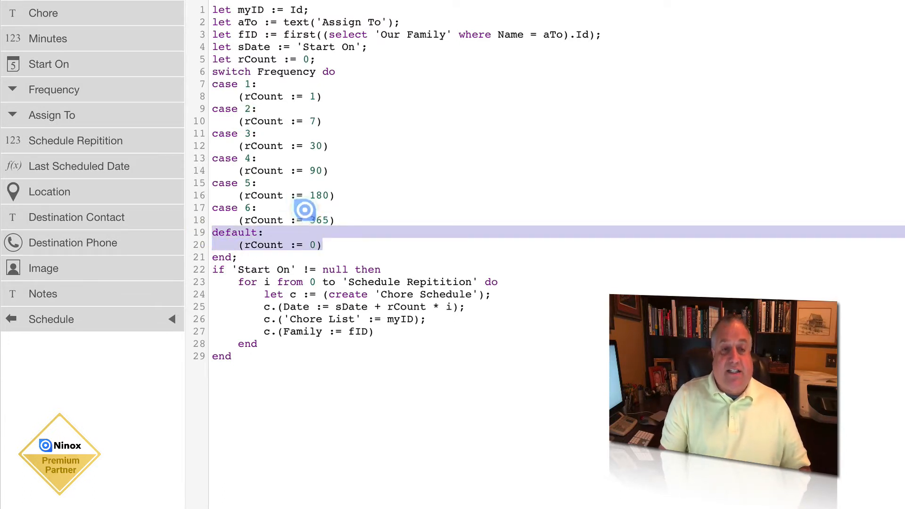
{"action": "left_click", "coordinate": [314, 245]}
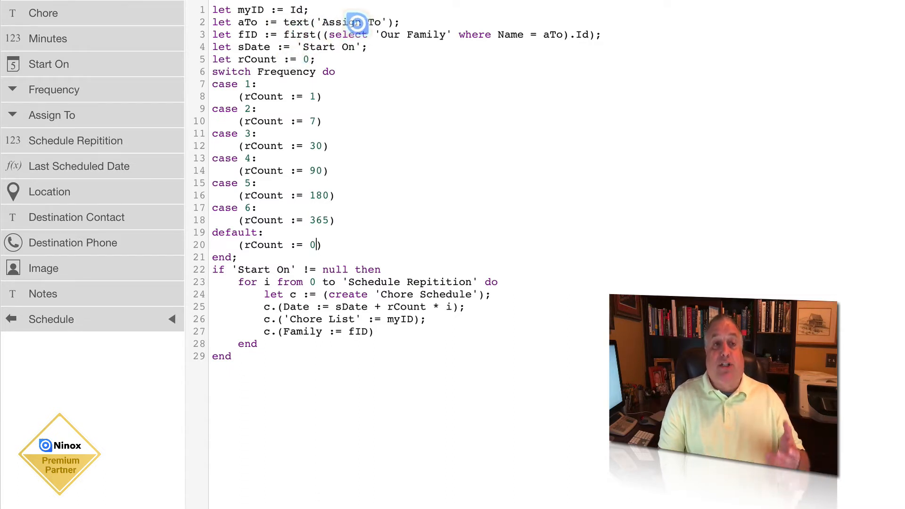
{"action": "left_click", "coordinate": [360, 22]}
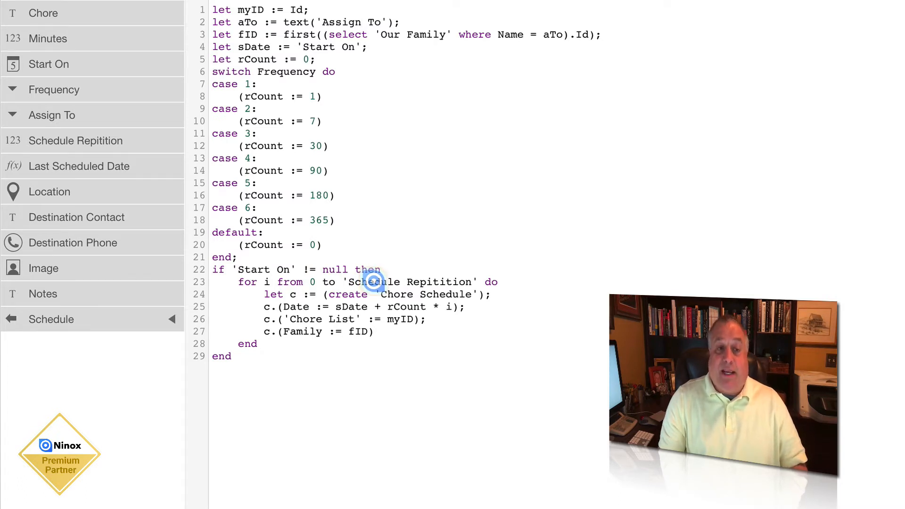
{"action": "double_click", "coordinate": [312, 282]}
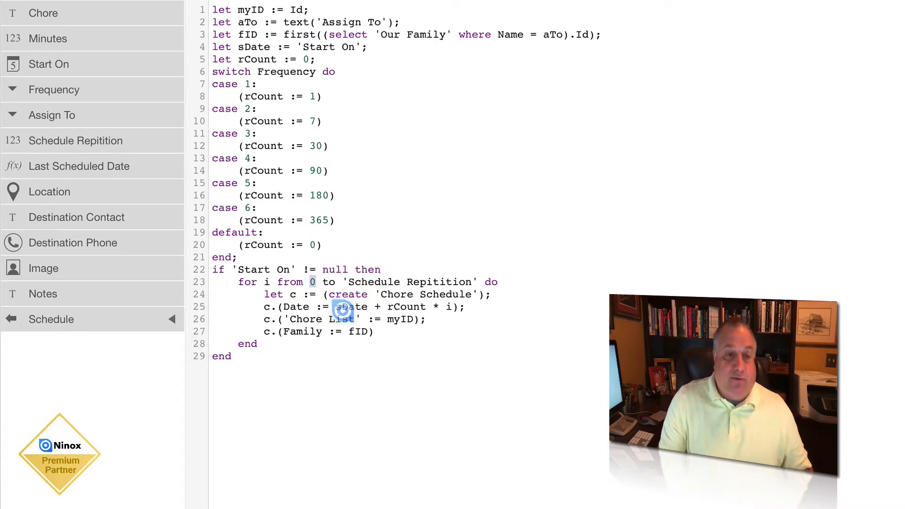
{"action": "left_click_drag", "start_coordinate": [327, 293], "coordinate": [478, 293]}
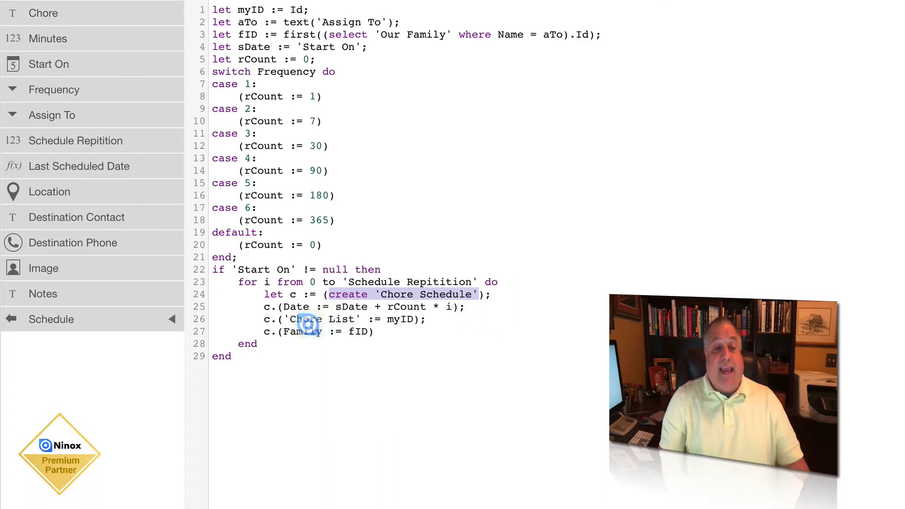
{"action": "left_click", "coordinate": [385, 319]}
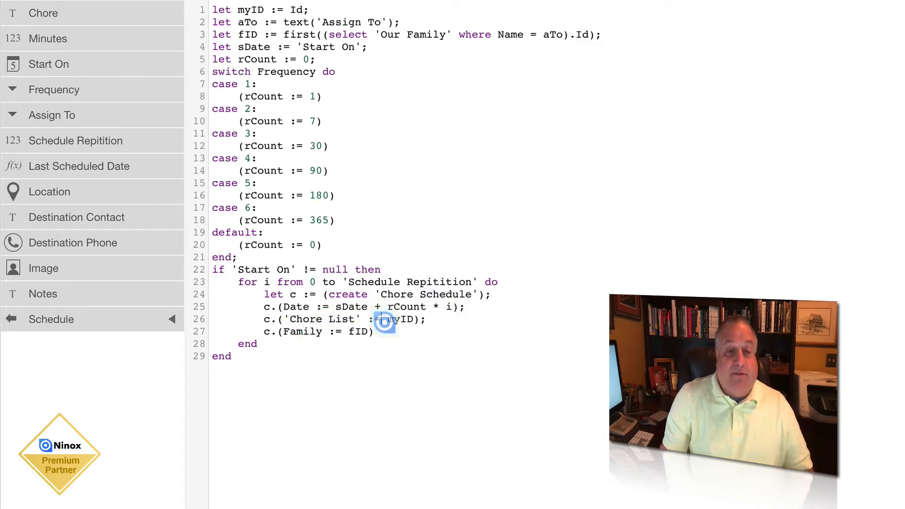
{"action": "mouse_move", "coordinate": [385, 319]}
{"action": "left_mouse_down"}
{"action": "mouse_move", "coordinate": [413, 319]}
{"action": "mouse_move", "coordinate": [402, 326]}
{"action": "left_mouse_up"}
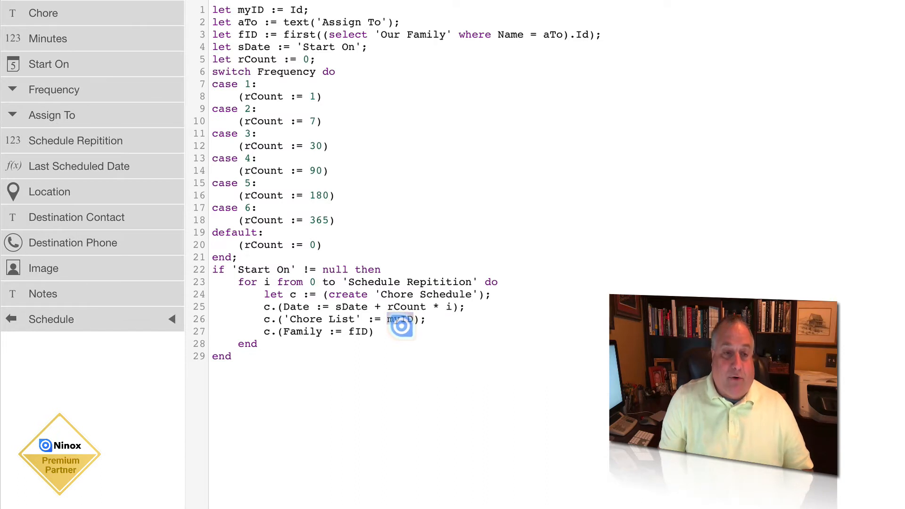
{"action": "left_click_drag", "start_coordinate": [263, 306], "coordinate": [462, 306]}
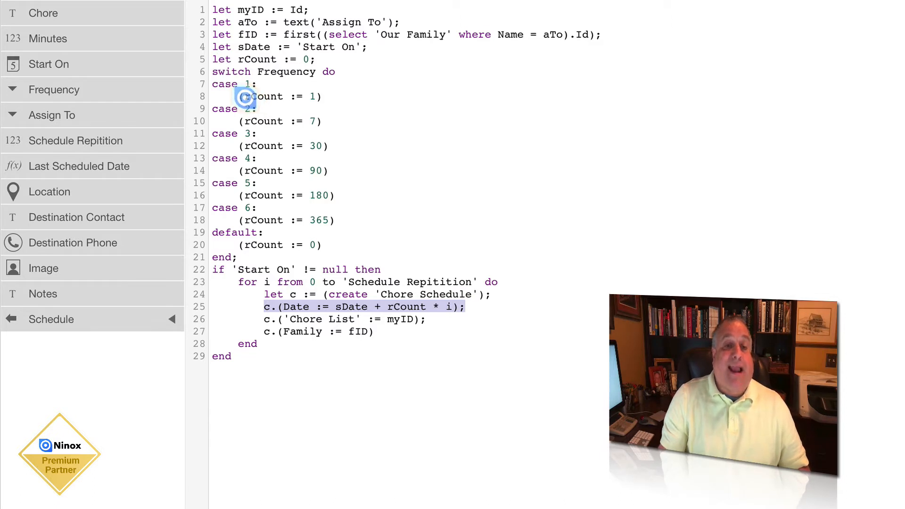
{"action": "left_click", "coordinate": [245, 97]}
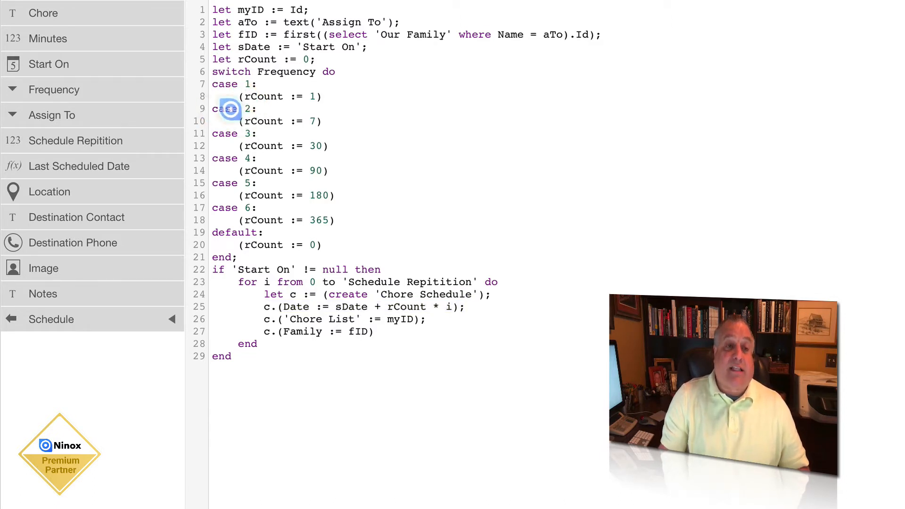
{"action": "left_click_drag", "start_coordinate": [244, 121], "coordinate": [317, 122]}
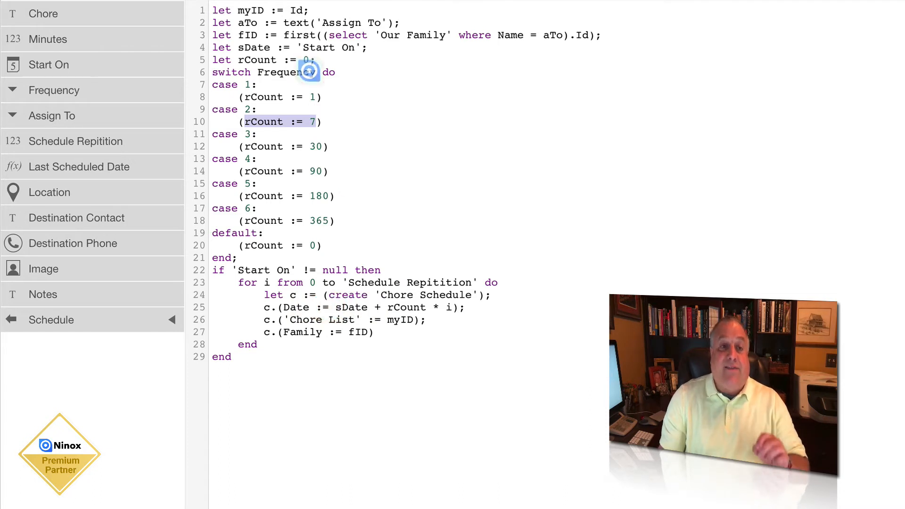
{"action": "left_click_drag", "start_coordinate": [298, 47], "coordinate": [362, 51]}
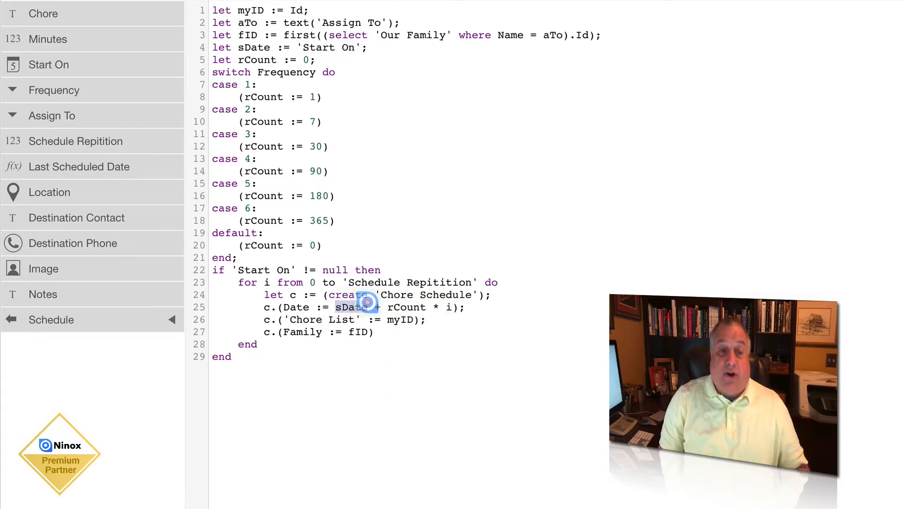
{"action": "left_click", "coordinate": [369, 303]}
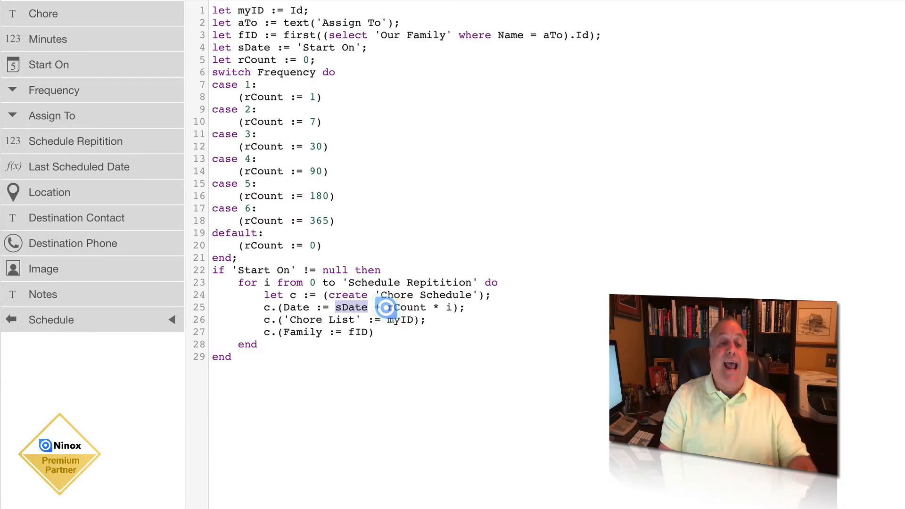
{"action": "left_click_drag", "start_coordinate": [388, 307], "coordinate": [442, 307]}
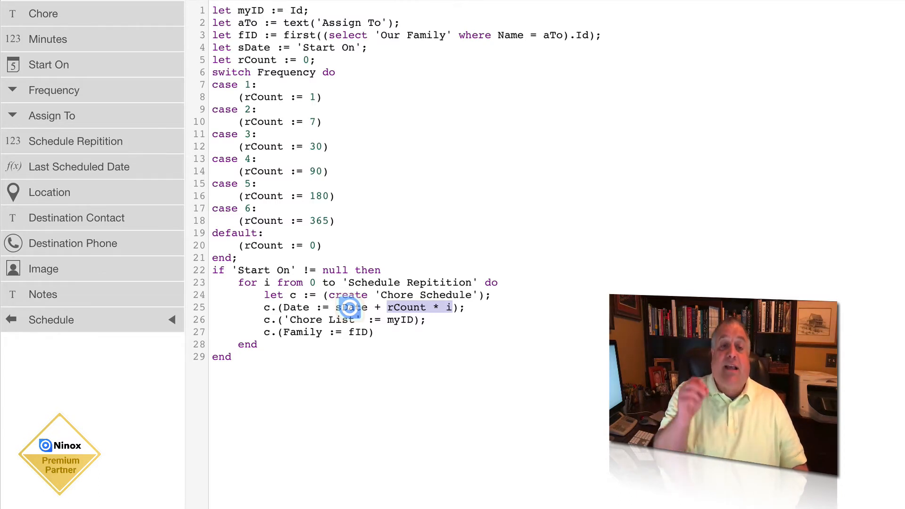
{"action": "left_click", "coordinate": [315, 282]}
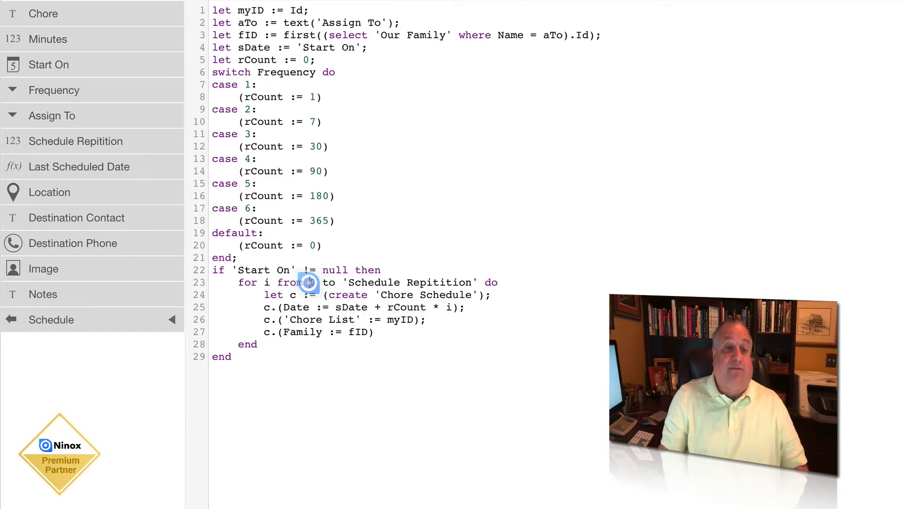
{"action": "left_click_drag", "start_coordinate": [349, 282], "coordinate": [471, 281]}
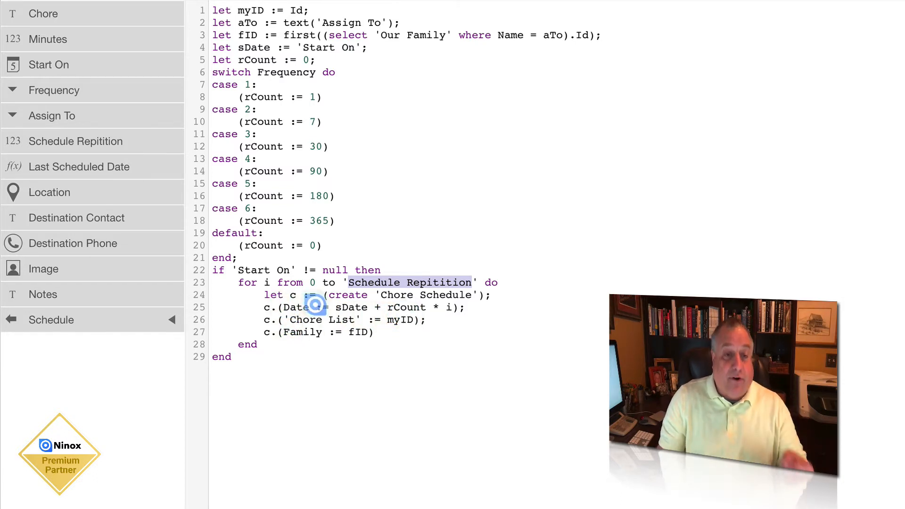
{"action": "double_click", "coordinate": [364, 309]}
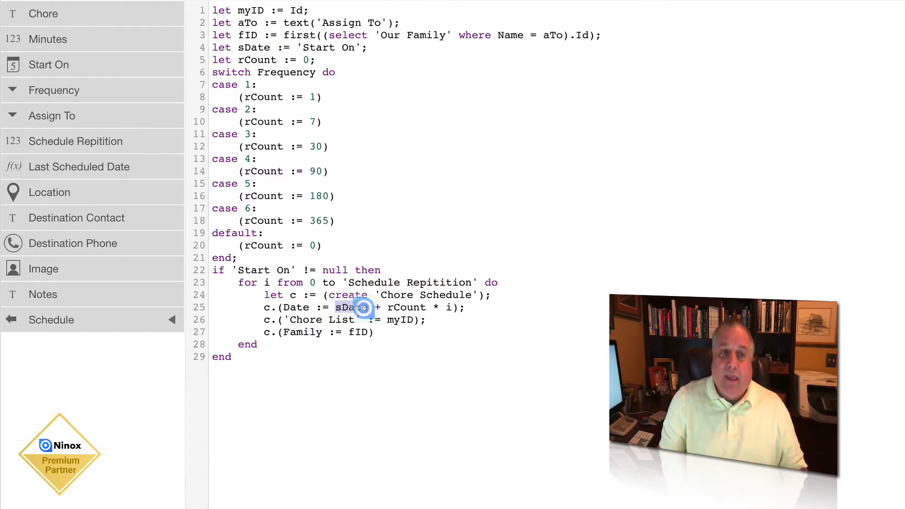
Step: Highlight the script's variable declarations, Frequency switch block, loop counter and 'Chore Schedule' creation loop
{"action": "left_click_drag", "start_coordinate": [233, 356], "coordinate": [203, 7]}
{"action": "left_click_drag", "start_coordinate": [337, 62], "coordinate": [212, 2]}
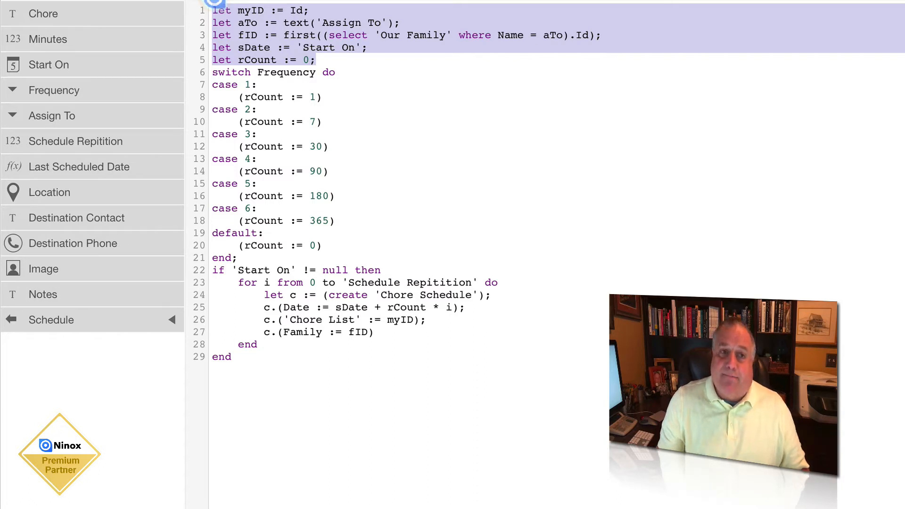
{"action": "left_click_drag", "start_coordinate": [238, 257], "coordinate": [186, 75]}
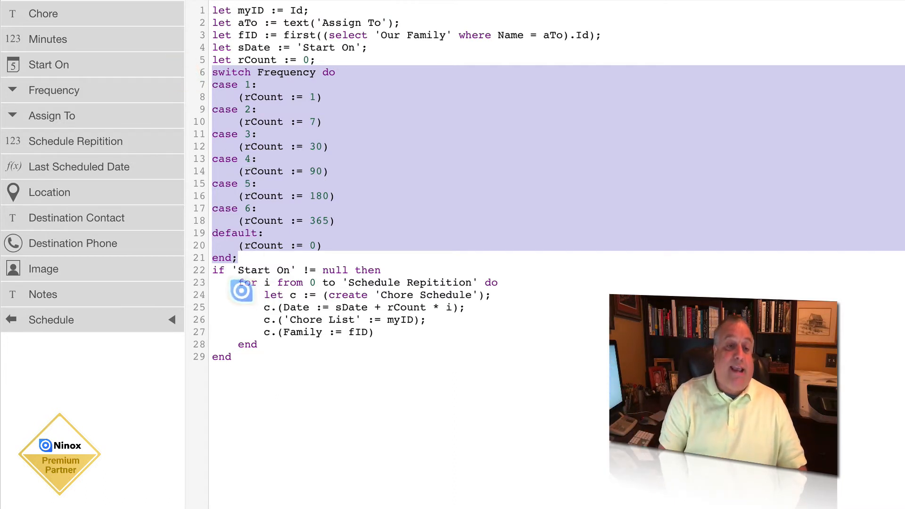
{"action": "left_click_drag", "start_coordinate": [236, 282], "coordinate": [272, 339]}
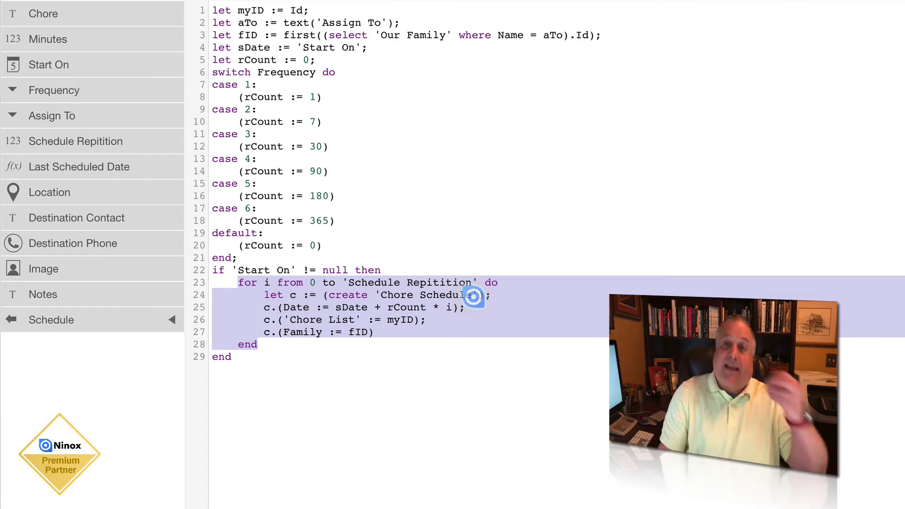
{"action": "left_click", "coordinate": [270, 281]}
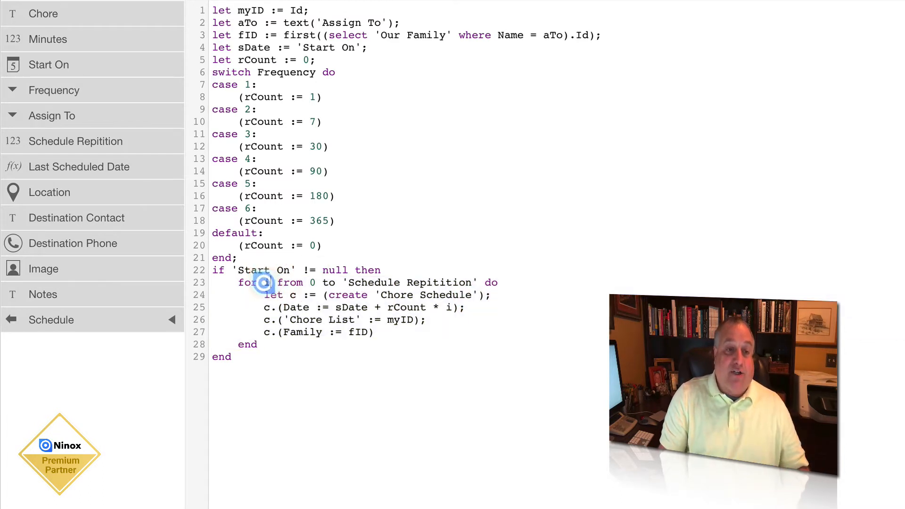
{"action": "double_click", "coordinate": [267, 282]}
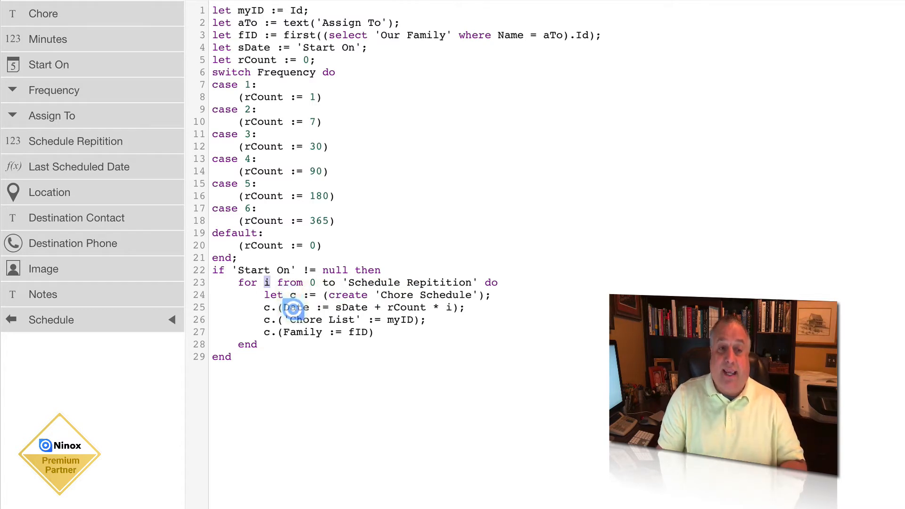
{"action": "left_click_drag", "start_coordinate": [374, 294], "coordinate": [484, 304]}
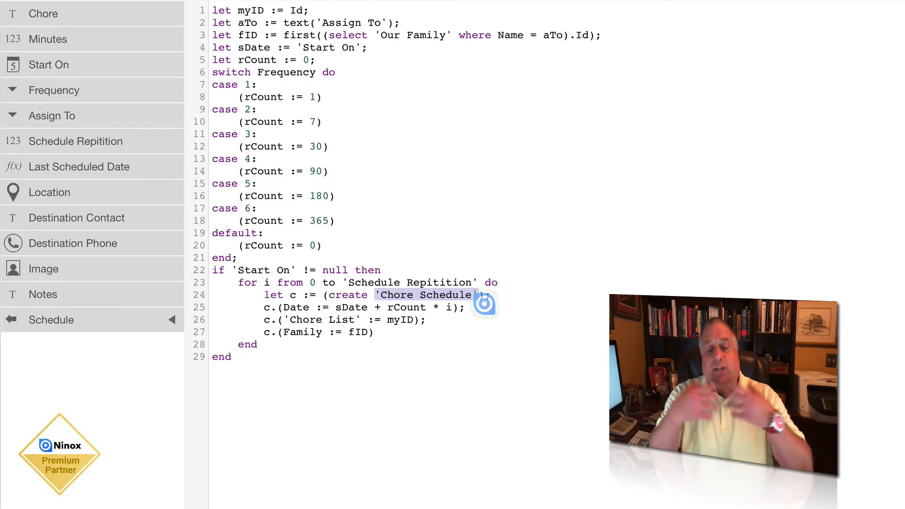
{"action": "left_click_drag", "start_coordinate": [232, 358], "coordinate": [171, 6]}
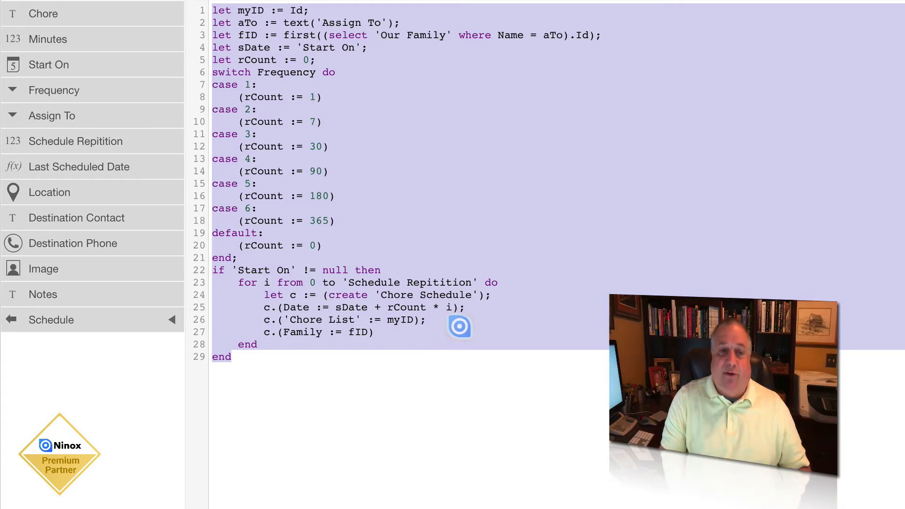
Step: Highlight the schedule-creating for-loop and the Start On null check line
{"action": "left_click", "coordinate": [382, 335]}
{"action": "left_click_drag", "start_coordinate": [383, 336], "coordinate": [239, 283]}
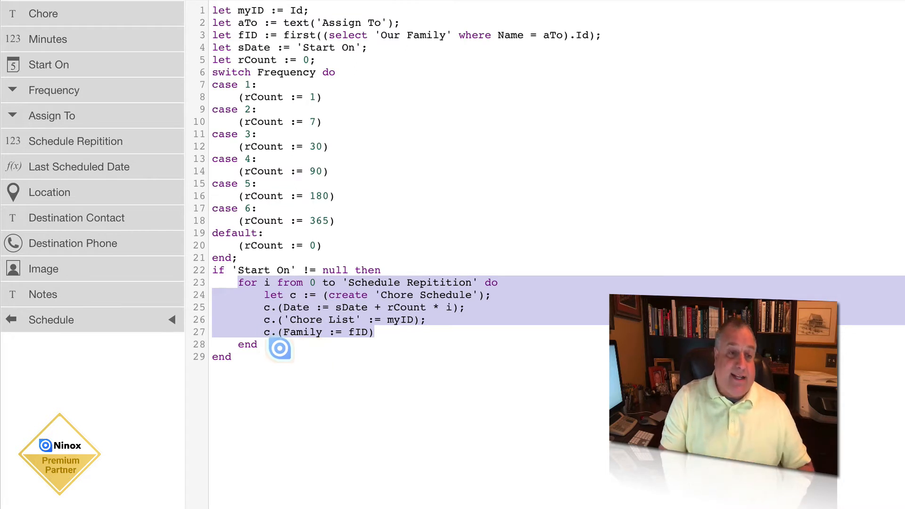
{"action": "double_click", "coordinate": [217, 270]}
{"action": "left_click_drag", "start_coordinate": [241, 270], "coordinate": [386, 268]}
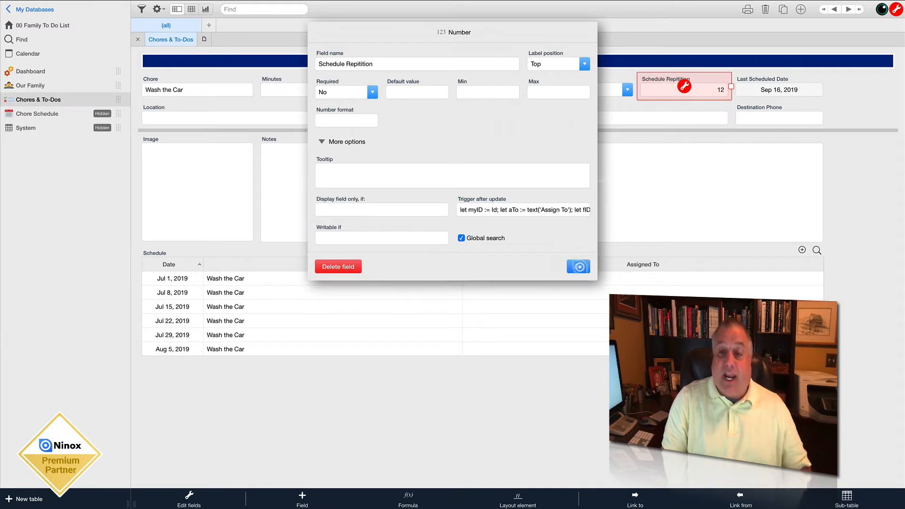
Step: Save the field settings, then reopen and accept the Schedule Repitition trigger-after-update scheduling script
{"action": "left_click", "coordinate": [578, 266]}
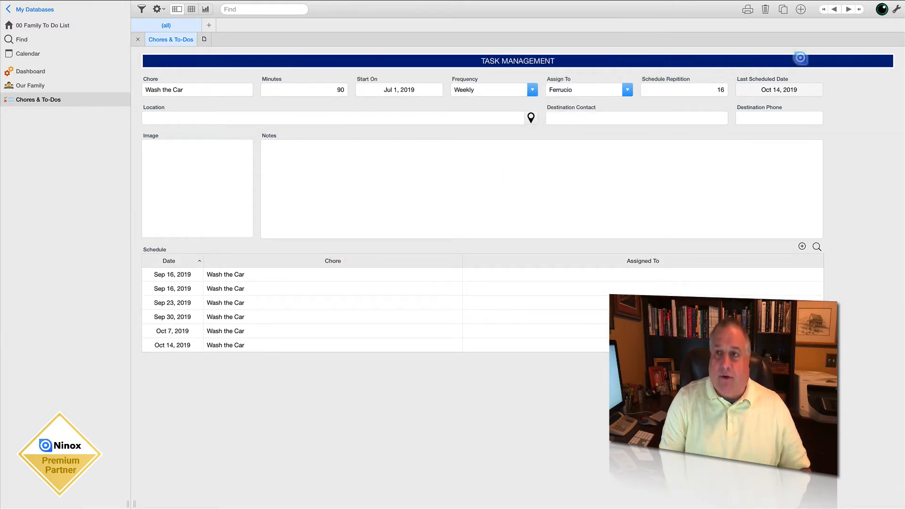
{"action": "left_click", "coordinate": [892, 9]}
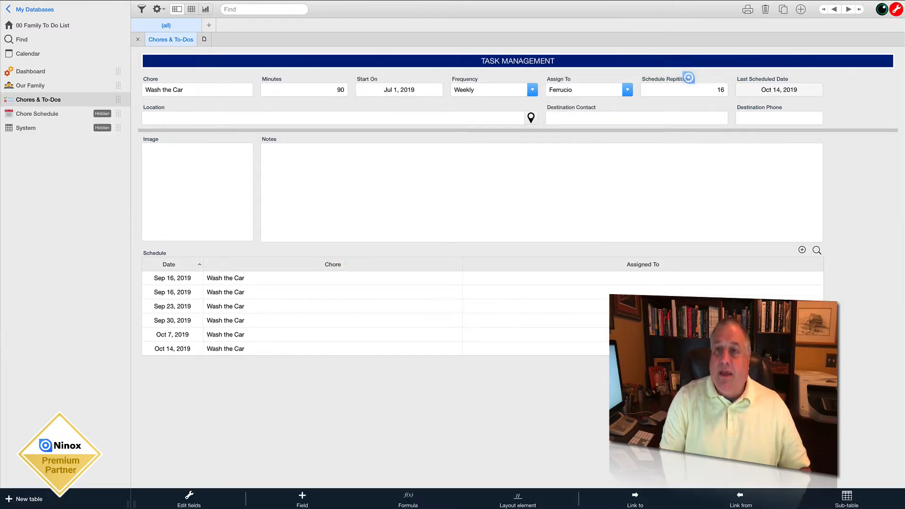
{"action": "left_click", "coordinate": [688, 78]}
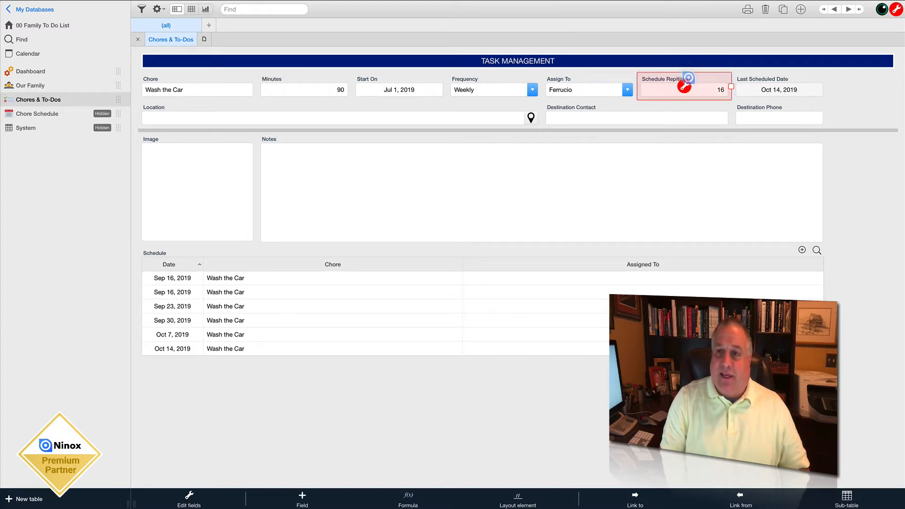
{"action": "left_click", "coordinate": [684, 85]}
{"action": "left_click", "coordinate": [472, 204]}
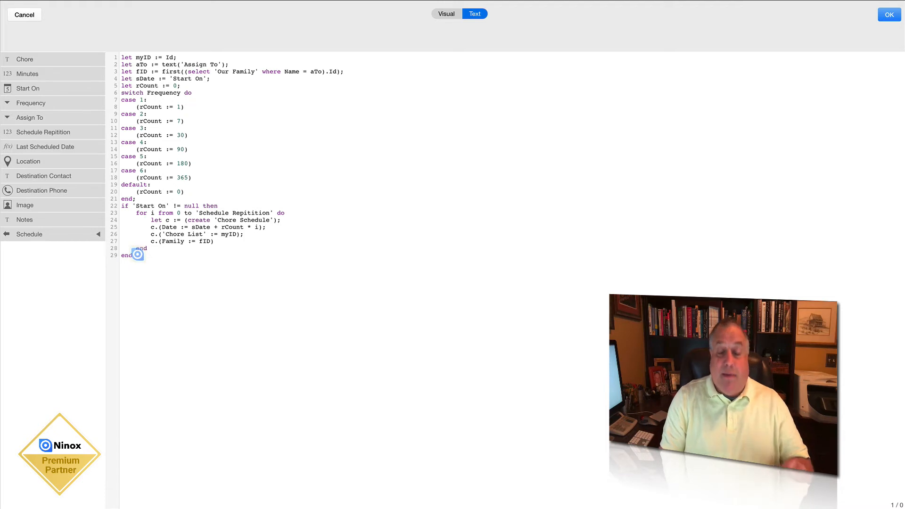
{"action": "left_click_drag", "start_coordinate": [138, 254], "coordinate": [98, 46]}
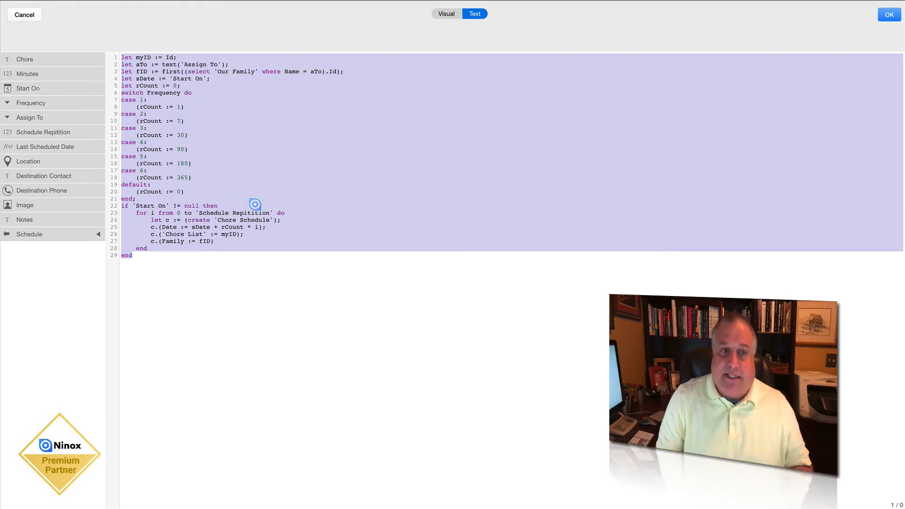
{"action": "left_click", "coordinate": [886, 15]}
Step: Confirm the field settings, check the Frequency choices and Schedule Repitition field, then exit layout editing
{"action": "left_click", "coordinate": [579, 267]}
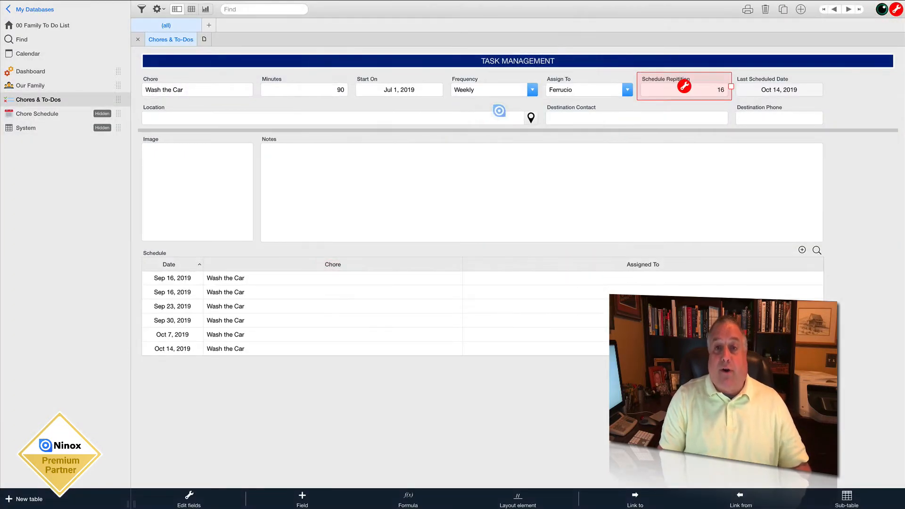
{"action": "left_click", "coordinate": [530, 89]}
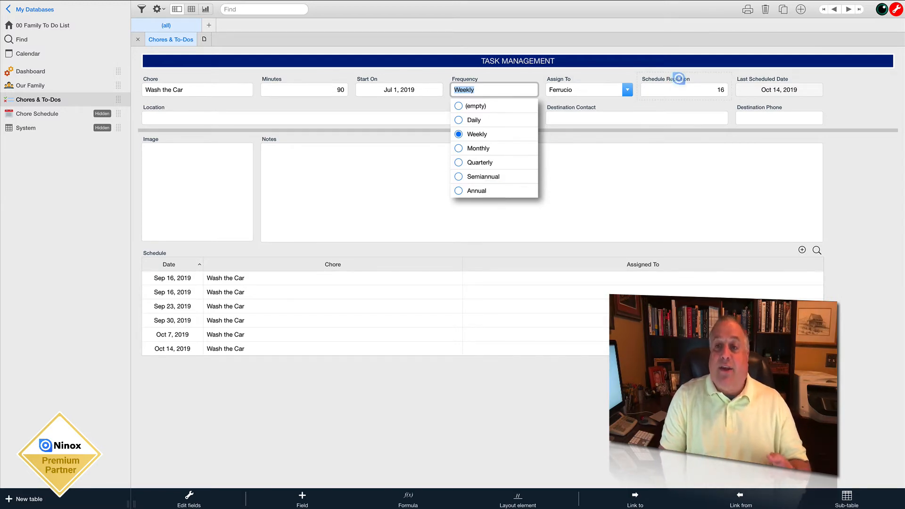
{"action": "left_click", "coordinate": [679, 82]}
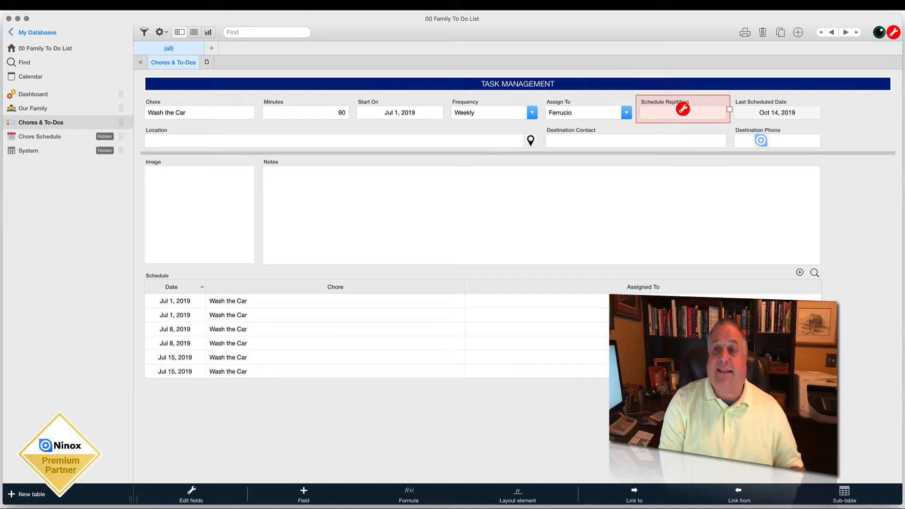
{"action": "left_click", "coordinate": [893, 32]}
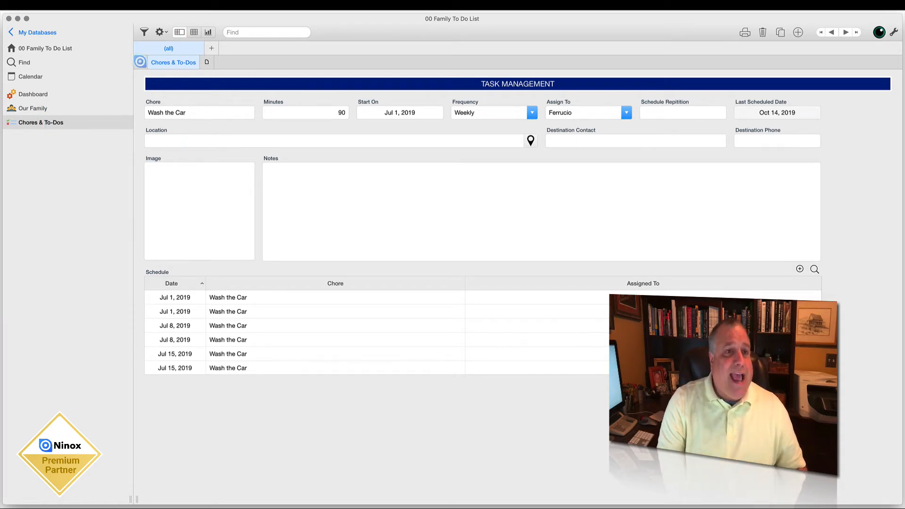
Step: Close the Wash the Car record and open the Take Dog for Annual Checkup chore
{"action": "left_click", "coordinate": [139, 63]}
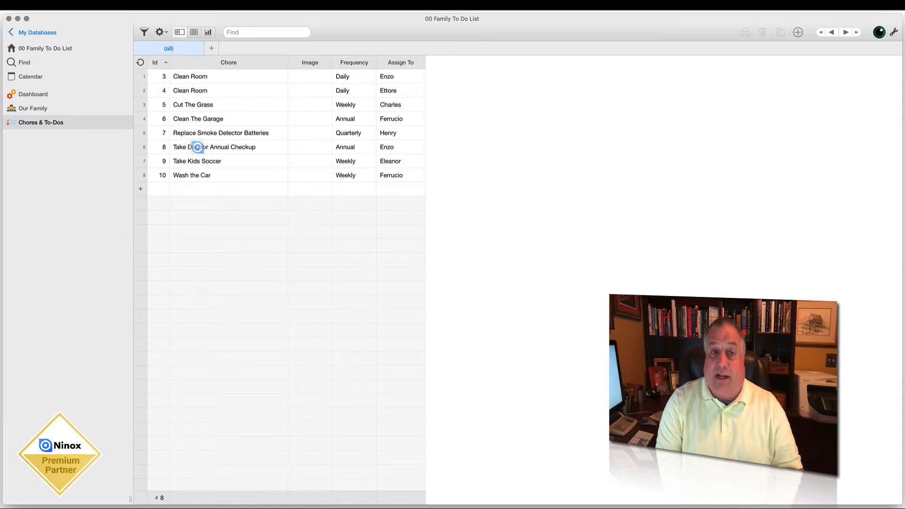
{"action": "left_click", "coordinate": [197, 148]}
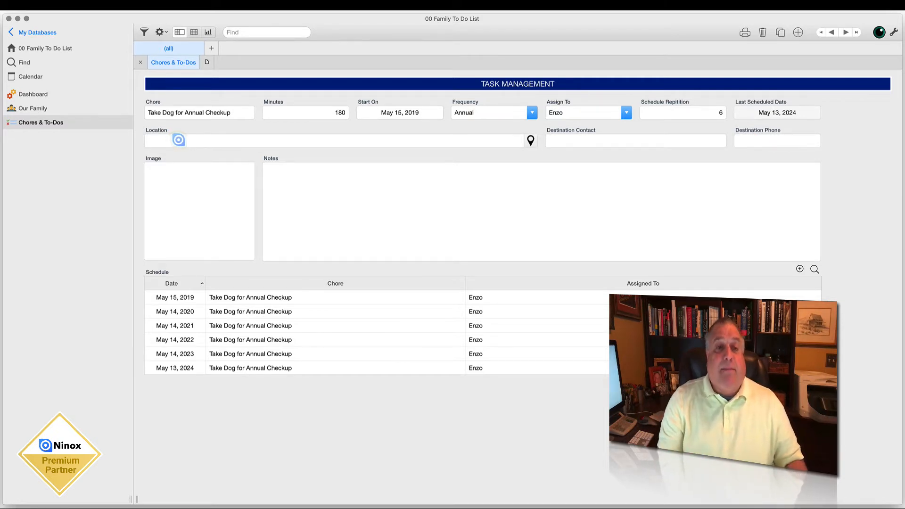
Step: Search the map for 'westerville vetrinary clinic' and save its address as the checkup's Location
{"action": "left_click", "coordinate": [178, 140]}
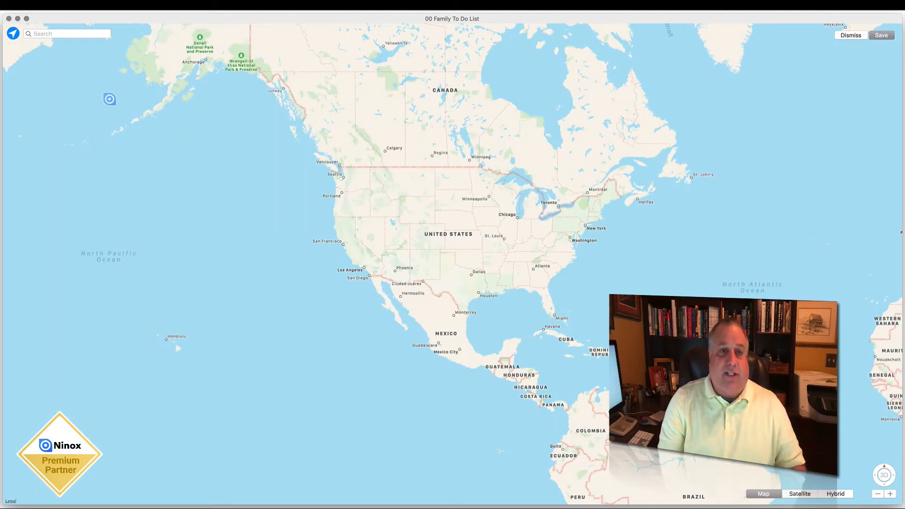
{"action": "left_click", "coordinate": [65, 33]}
{"action": "type", "text": "wester"}
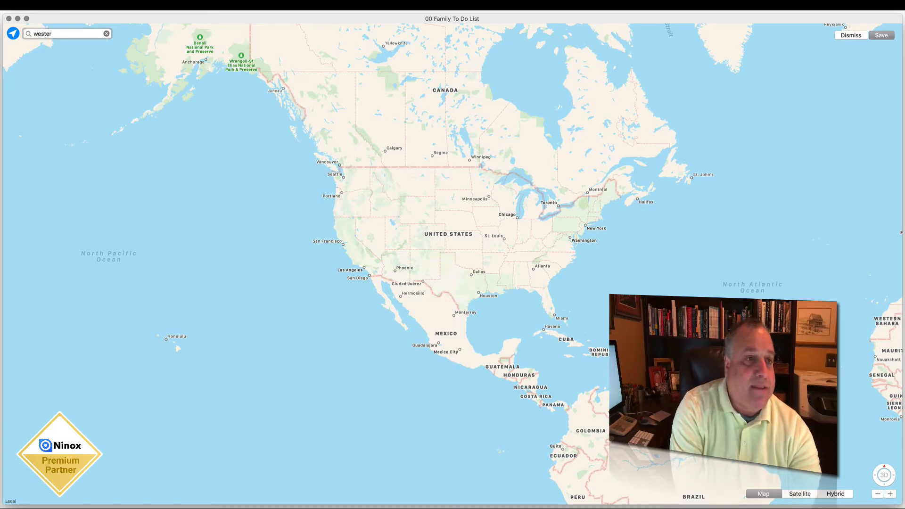
{"action": "type", "text": "ville"}
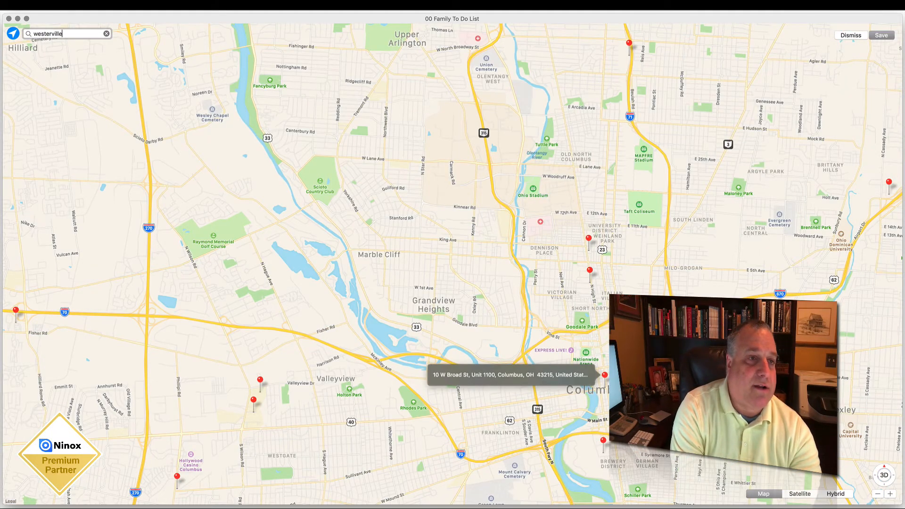
{"action": "type", "text": " vetrinary clinic"}
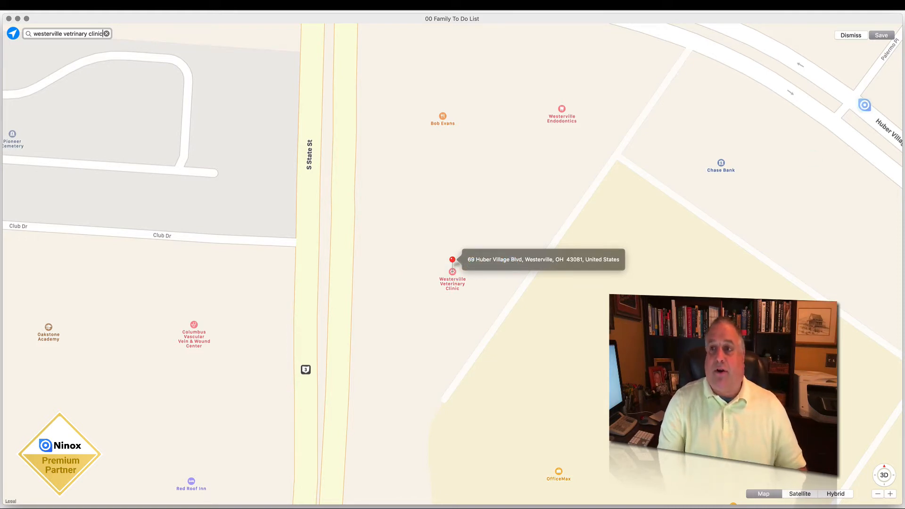
{"action": "left_click", "coordinate": [880, 36]}
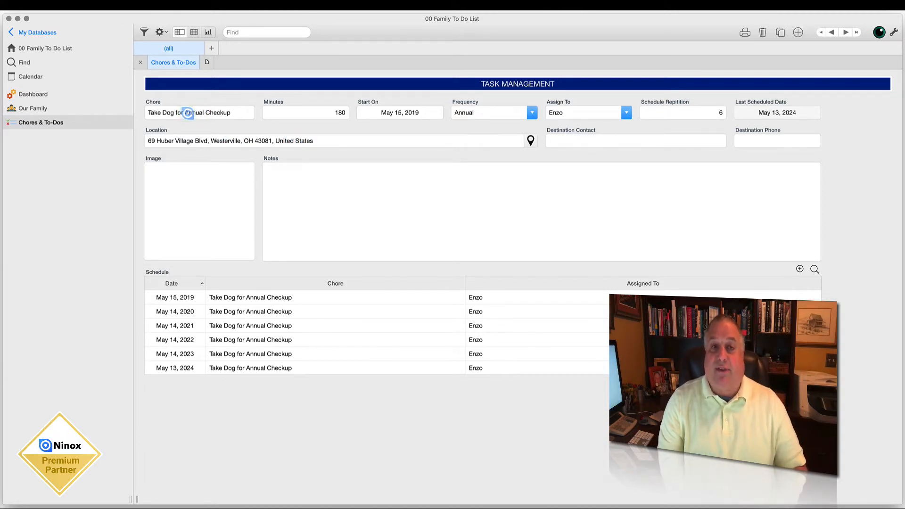
Step: Enter the vet's contact name and phone number, then open the Family To-Do List Dashboard
{"action": "left_click", "coordinate": [572, 141]}
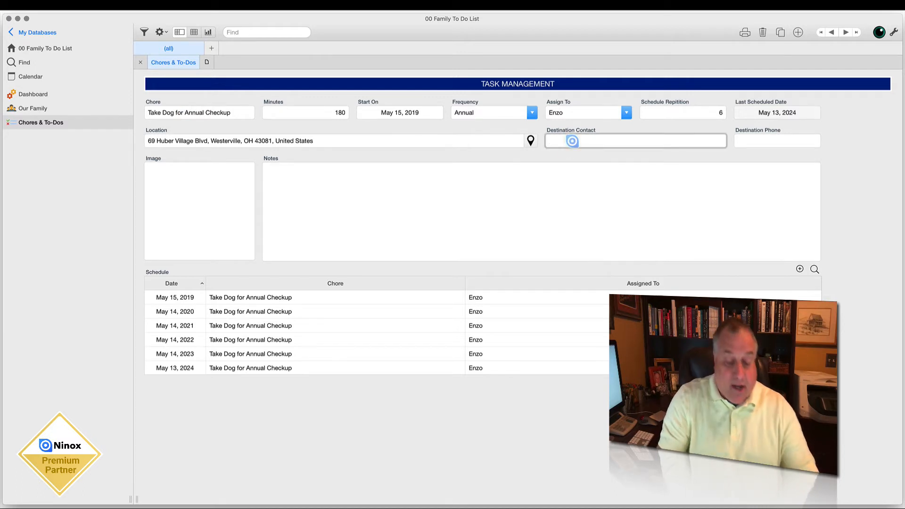
{"action": "type", "text": "Dr. Jones"}
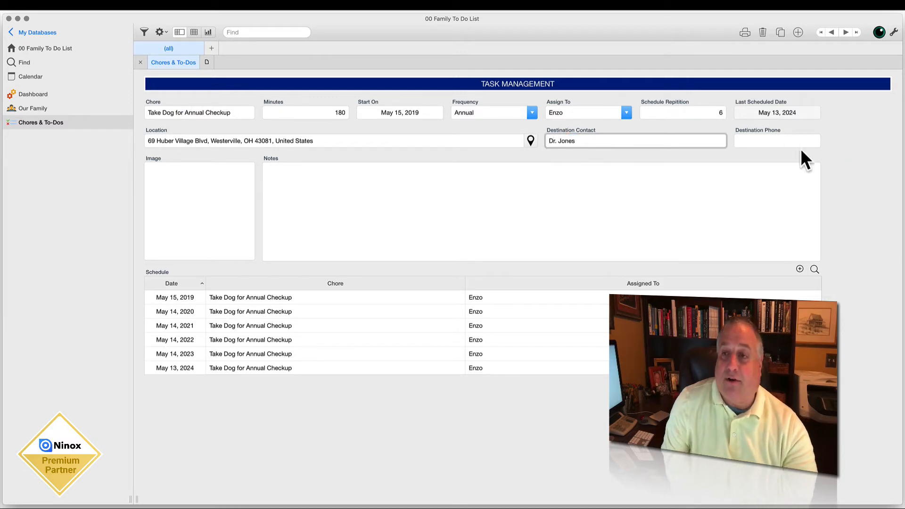
{"action": "left_click", "coordinate": [777, 141]}
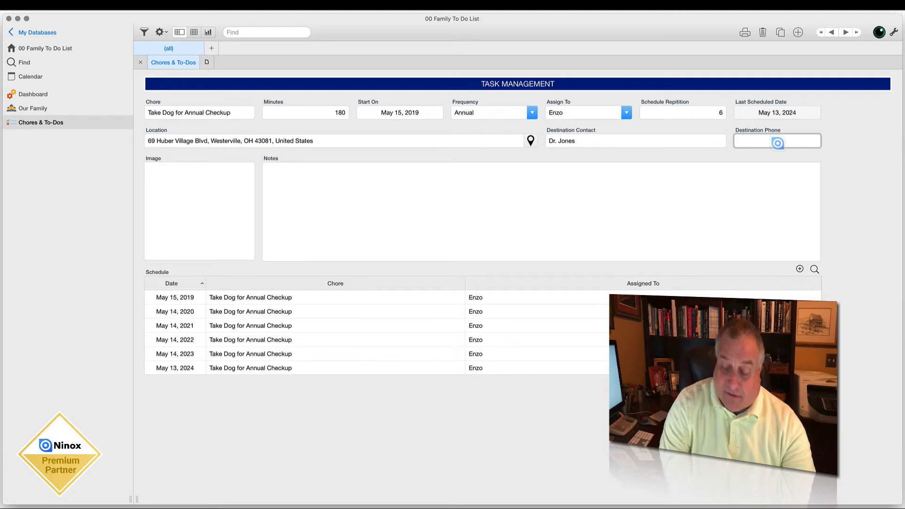
{"action": "type", "text": "444-555-6666"}
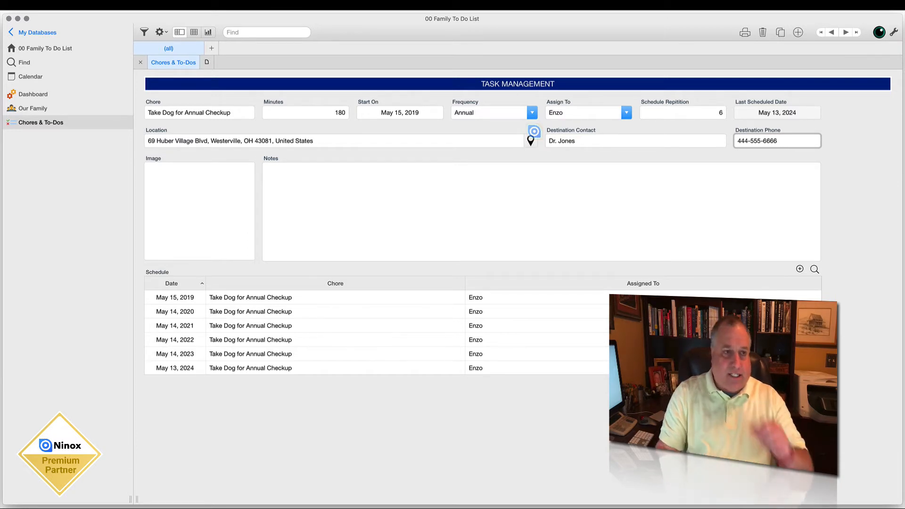
{"action": "left_click", "coordinate": [33, 94]}
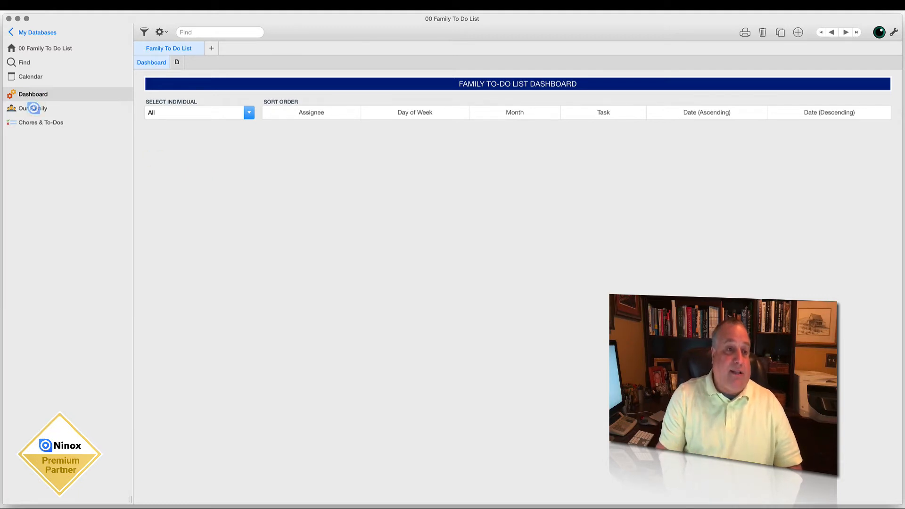
Step: Move between Our Family, the database home and the Dashboard, ending on the Our Family table
{"action": "left_click", "coordinate": [34, 108]}
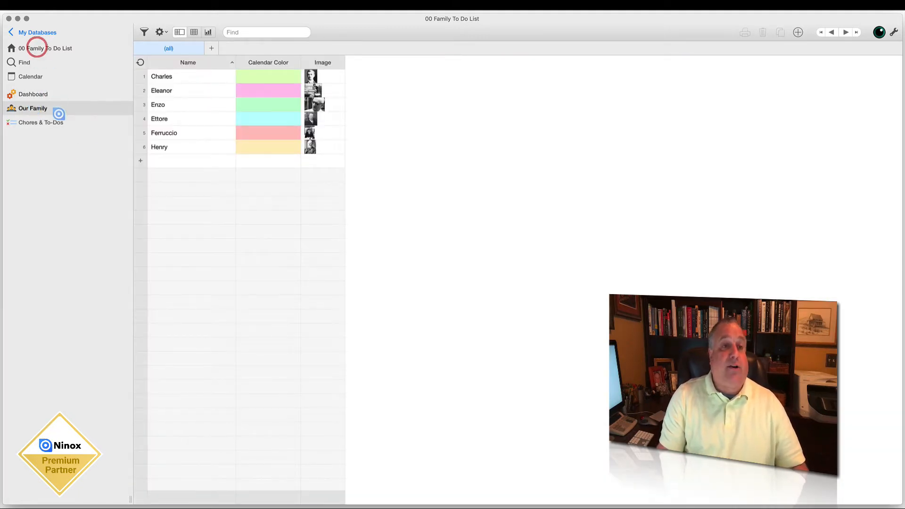
{"action": "left_click", "coordinate": [36, 47]}
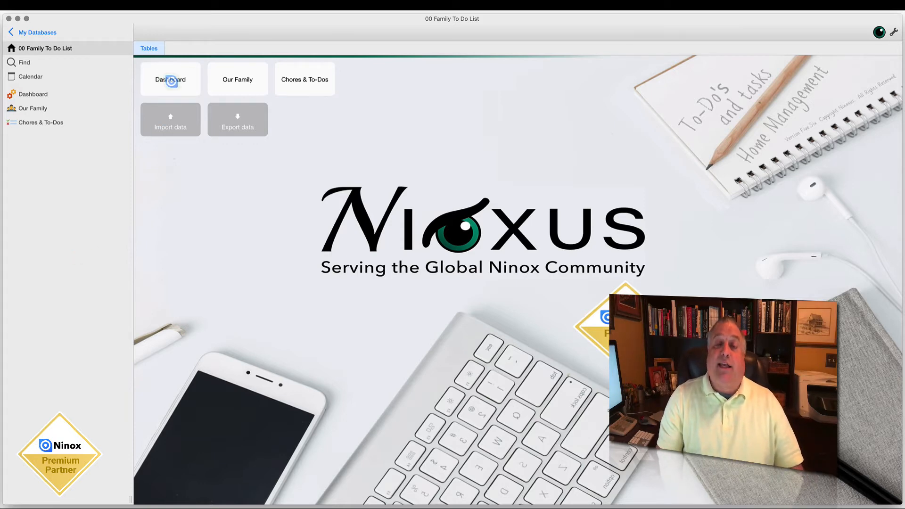
{"action": "left_click", "coordinate": [171, 81]}
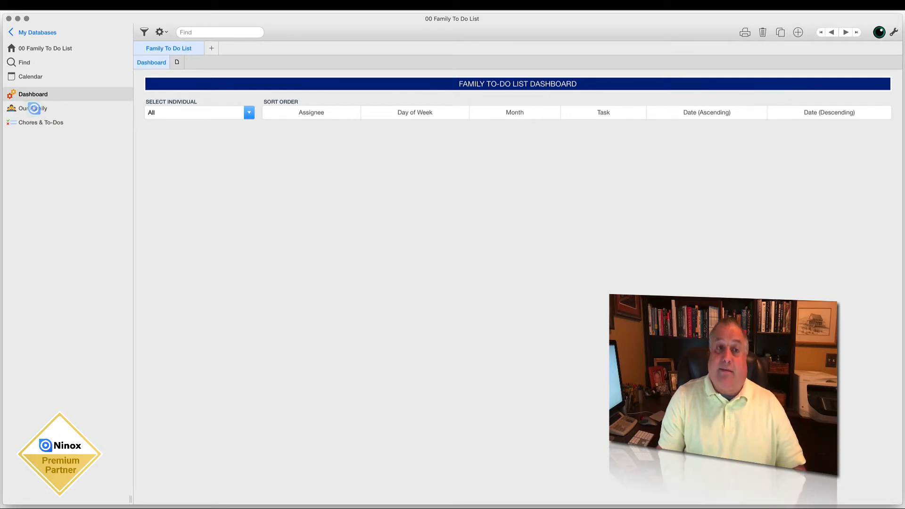
{"action": "left_click", "coordinate": [34, 108]}
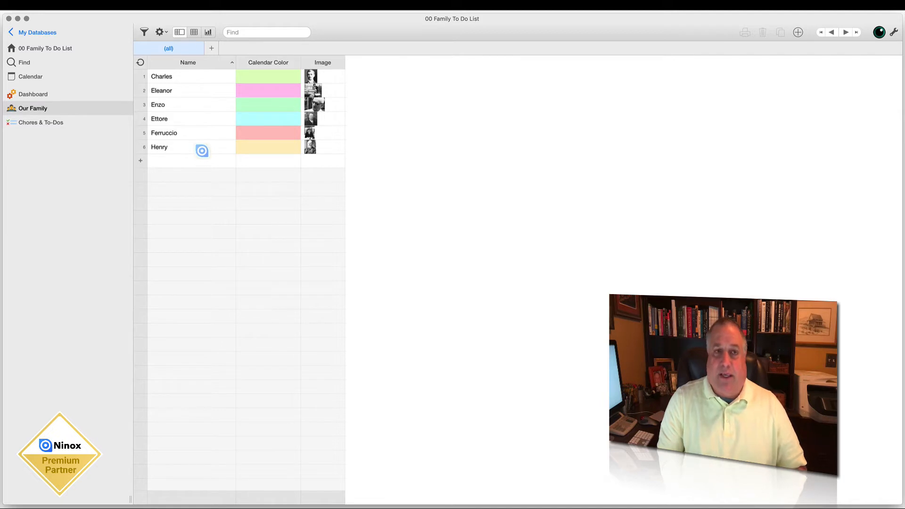
{"action": "left_click", "coordinate": [35, 94]}
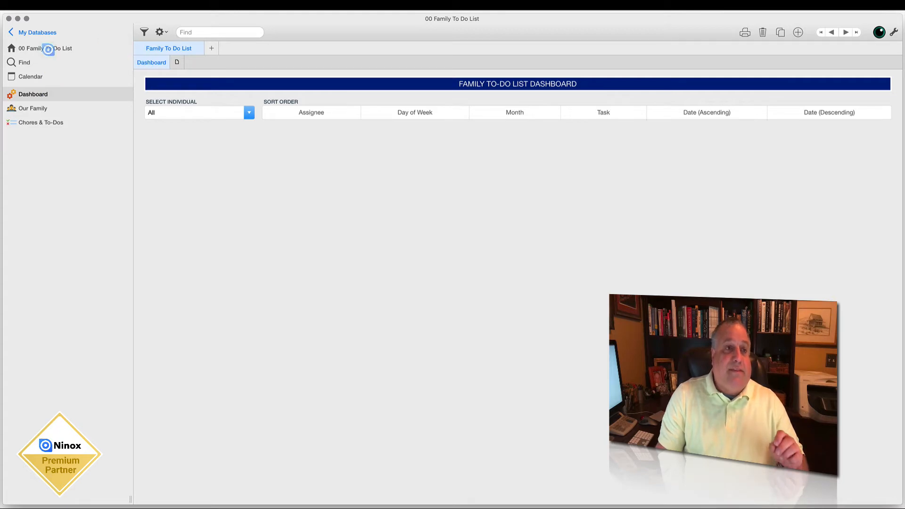
{"action": "left_click", "coordinate": [48, 49]}
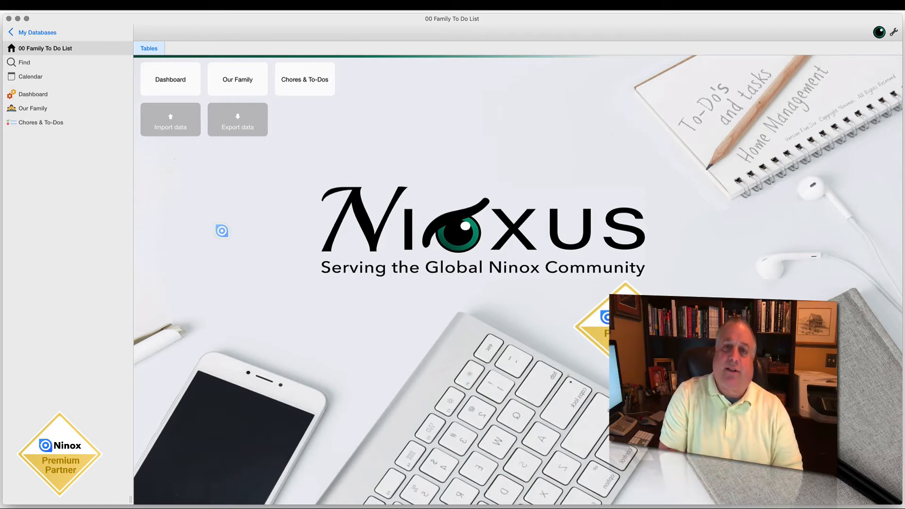
{"action": "left_click", "coordinate": [169, 76]}
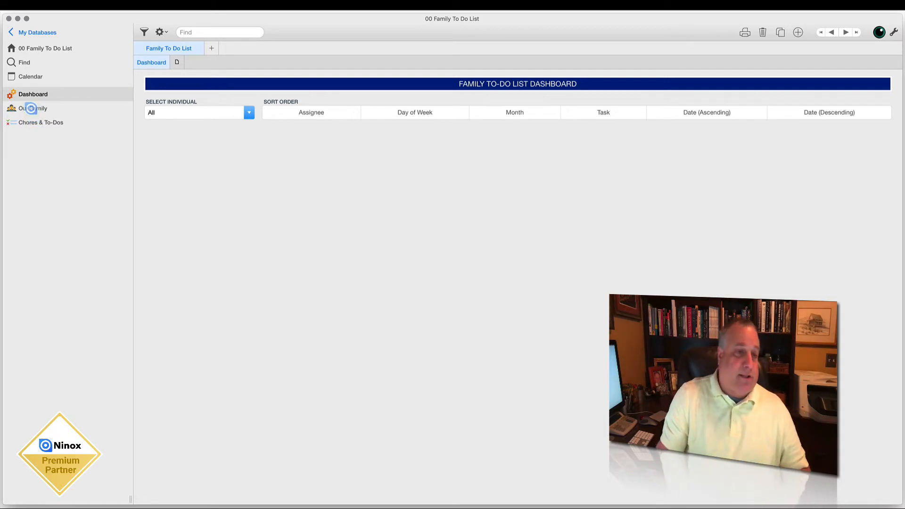
{"action": "left_click", "coordinate": [31, 108]}
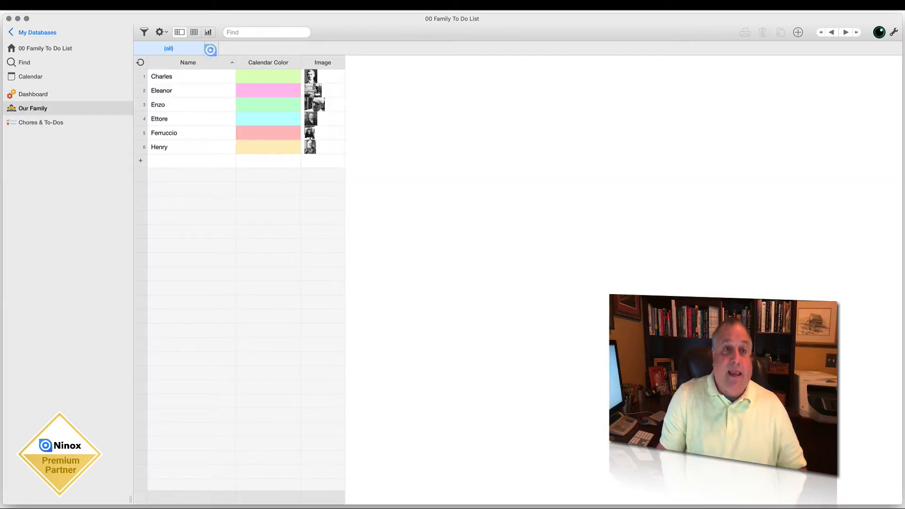
Step: Add a Form view named 'Family Member View' to the Our Family table
{"action": "left_click", "coordinate": [211, 49]}
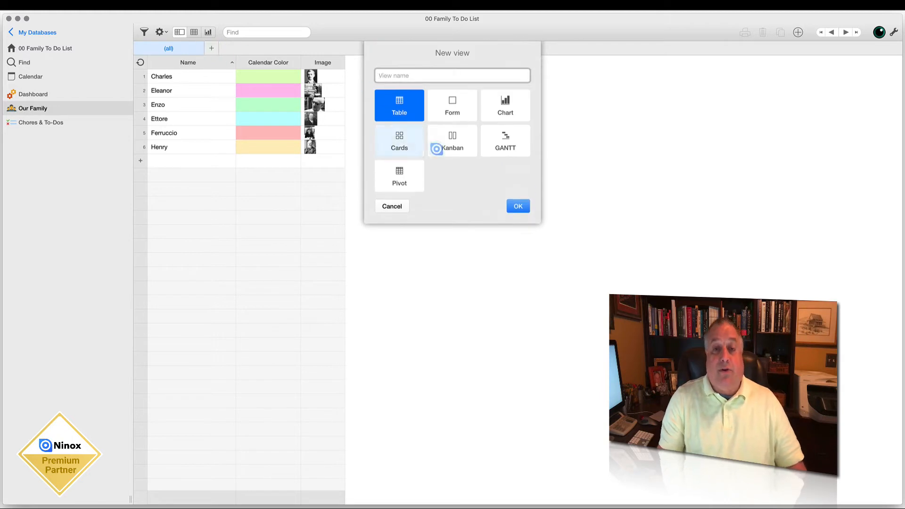
{"action": "left_click", "coordinate": [443, 114]}
{"action": "left_click", "coordinate": [401, 74]}
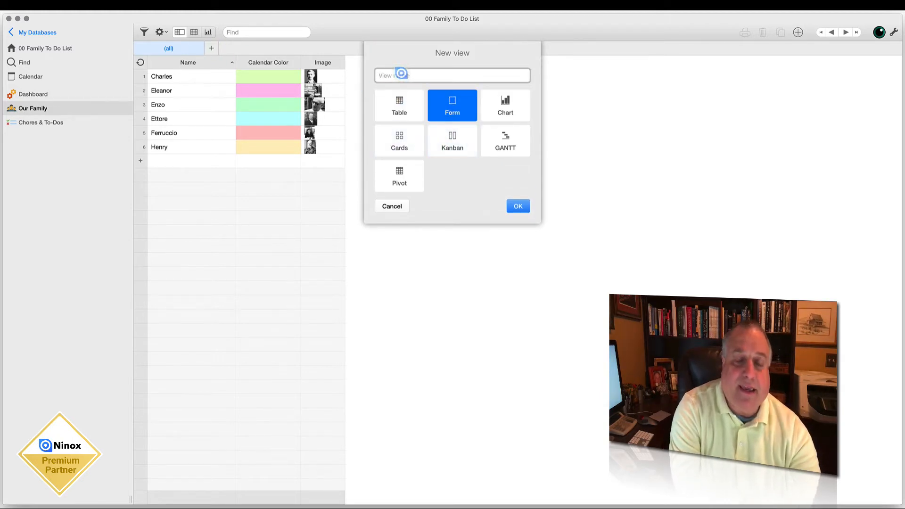
{"action": "type", "text": "Family Member View"}
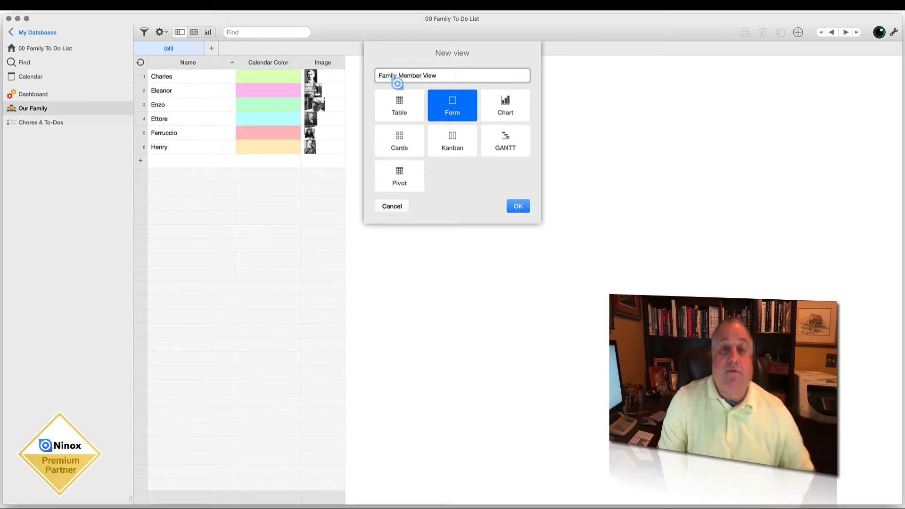
{"action": "left_click", "coordinate": [512, 205]}
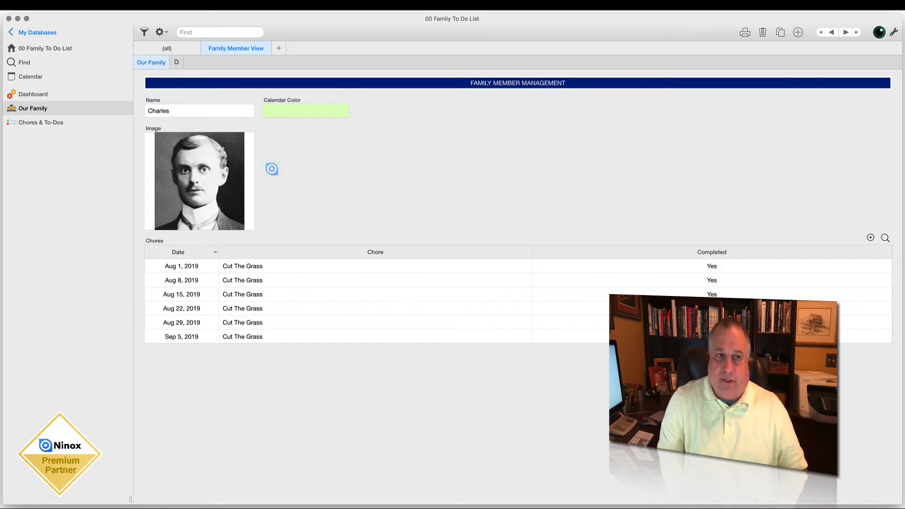
Step: Remove the (all) view from Our Family, then reopen the table from the database home
{"action": "left_click", "coordinate": [170, 48]}
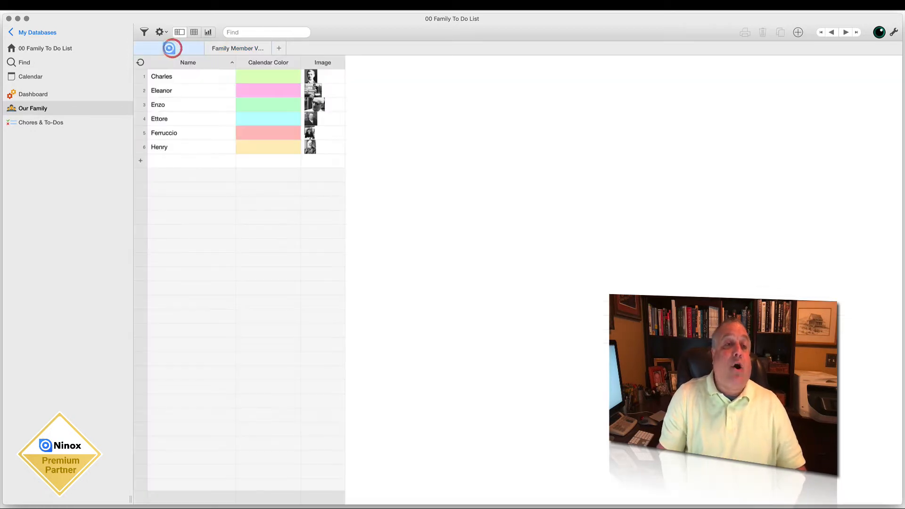
{"action": "left_click", "coordinate": [164, 48]}
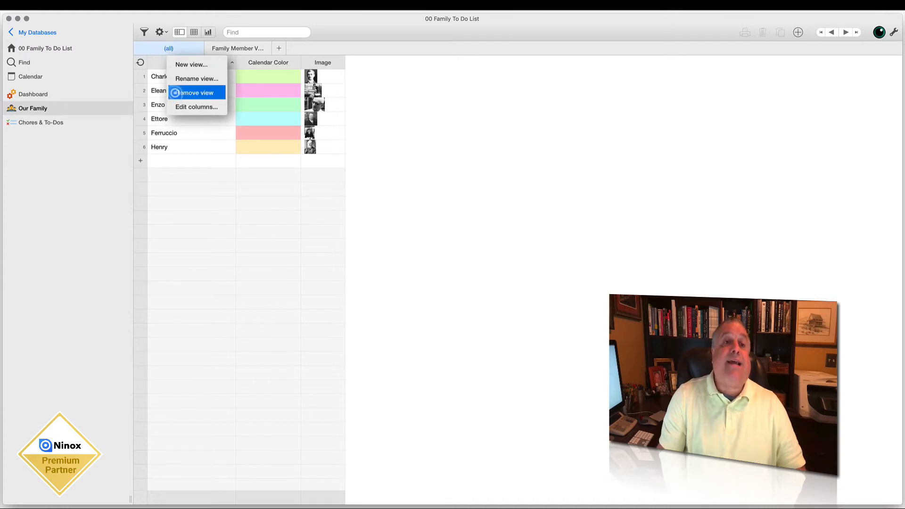
{"action": "left_click", "coordinate": [175, 92]}
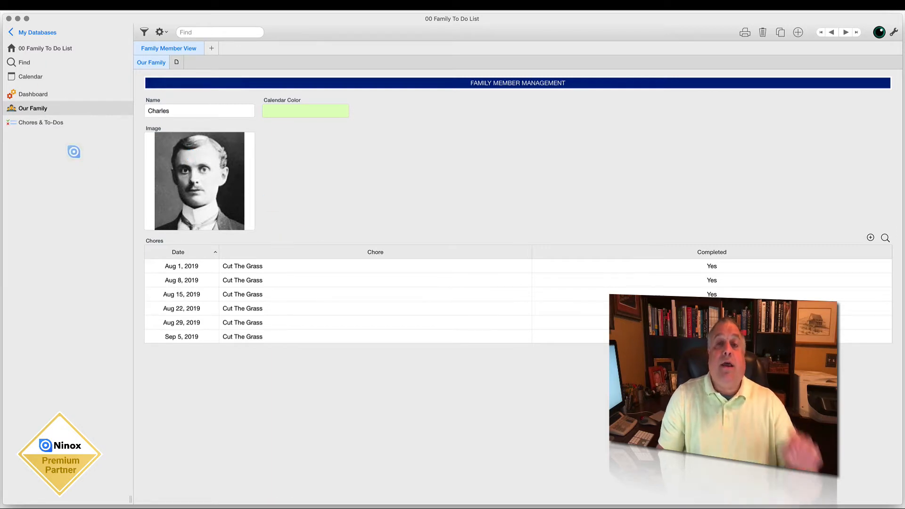
{"action": "left_click", "coordinate": [207, 252]}
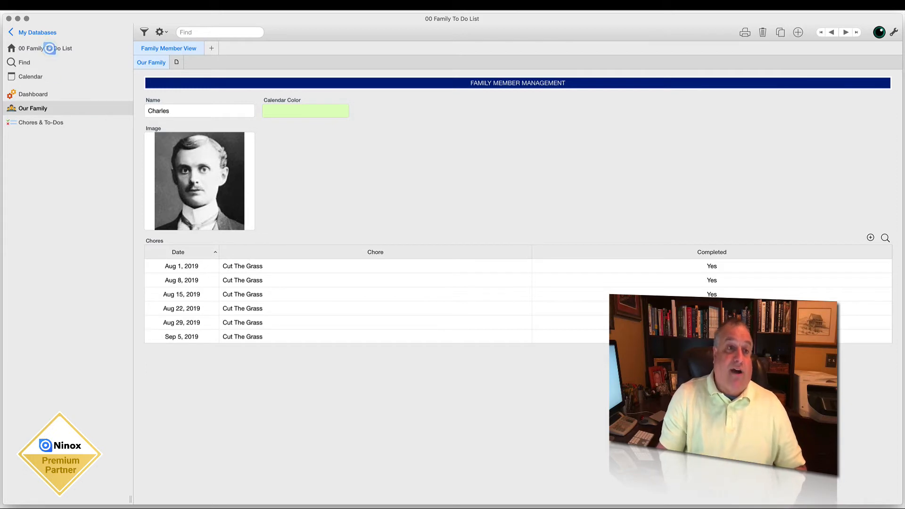
{"action": "left_click", "coordinate": [50, 48]}
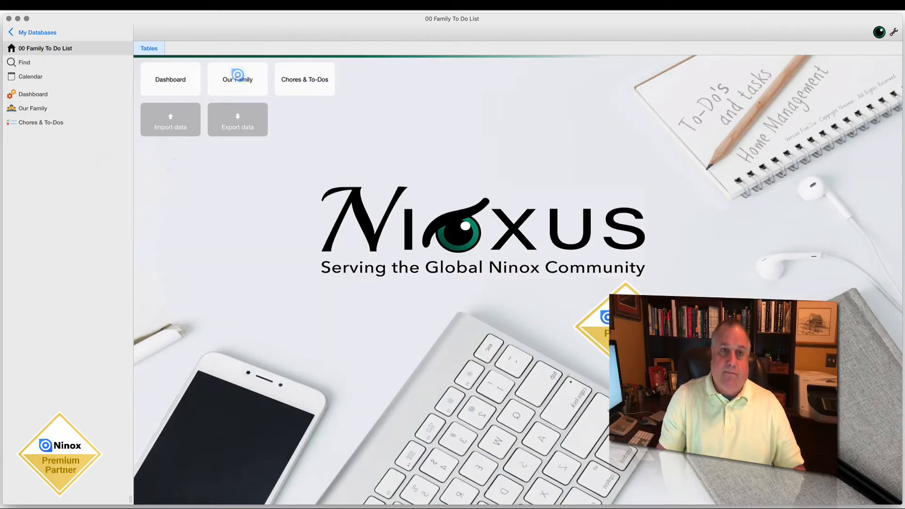
{"action": "left_click", "coordinate": [238, 75]}
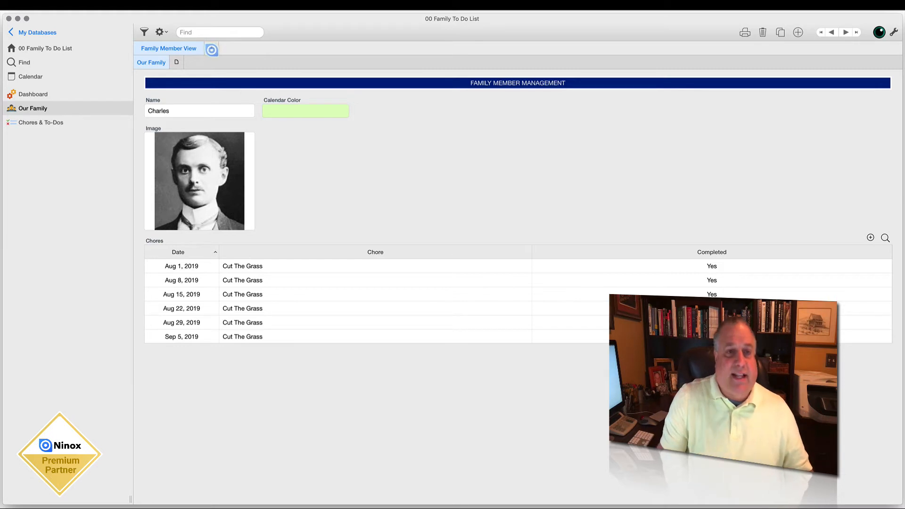
Step: Add a table view named 'Family Roster' to Our Family
{"action": "left_click", "coordinate": [212, 50]}
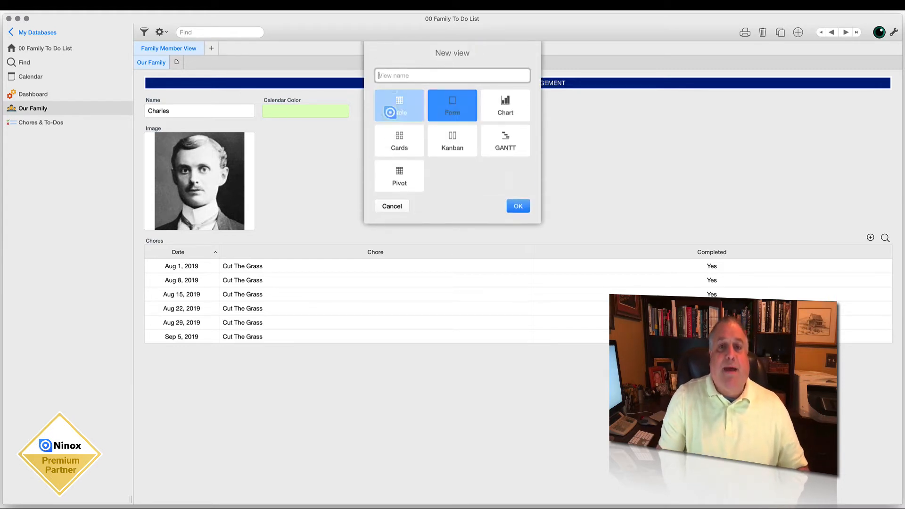
{"action": "type", "text": "Fa"}
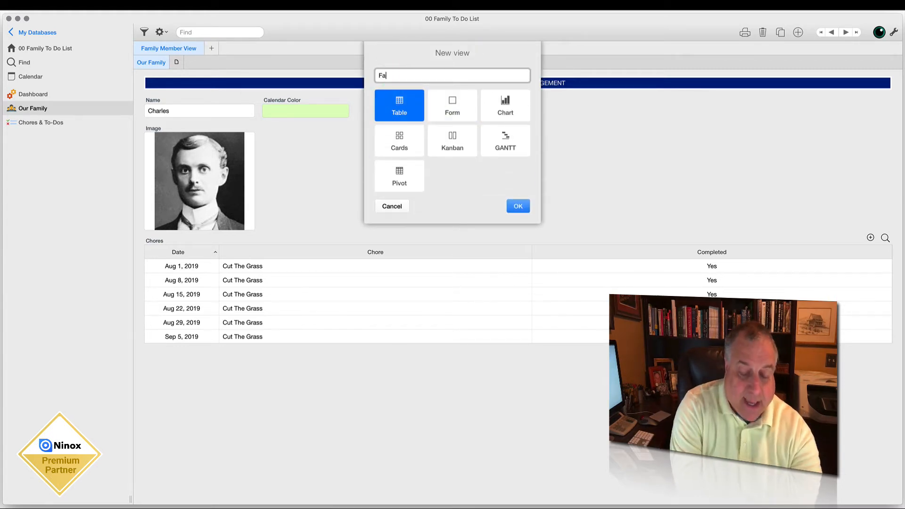
{"action": "type", "text": "mily Roster"}
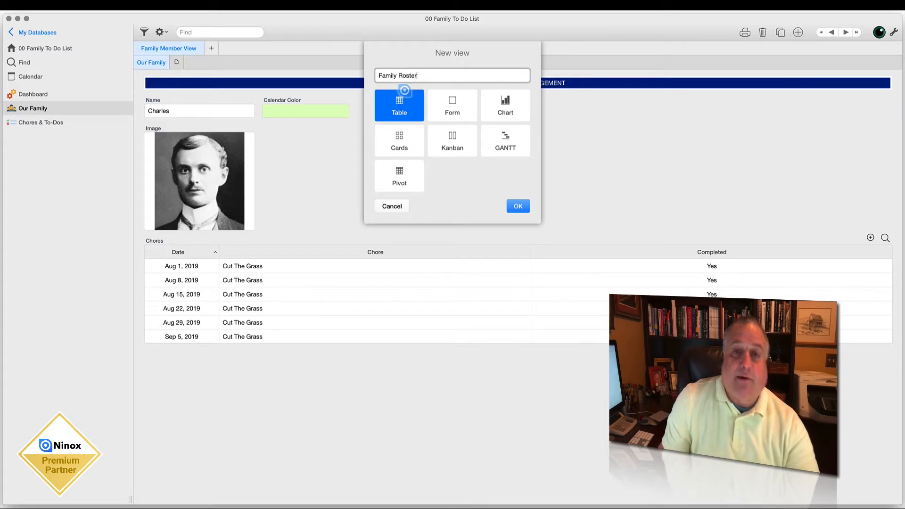
{"action": "left_click", "coordinate": [518, 206]}
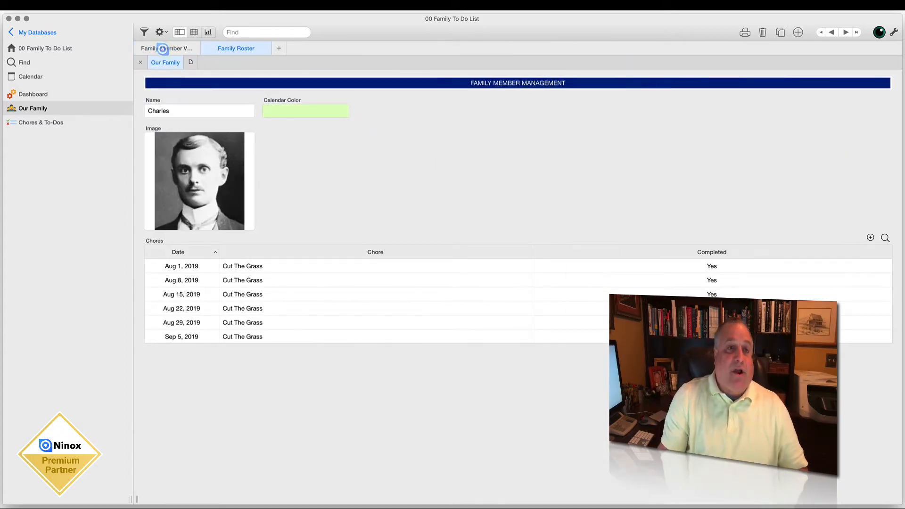
Step: Remove the Family Member View, close the open member record, and reopen Our Family from home
{"action": "left_click", "coordinate": [162, 48]}
{"action": "left_click", "coordinate": [162, 48]}
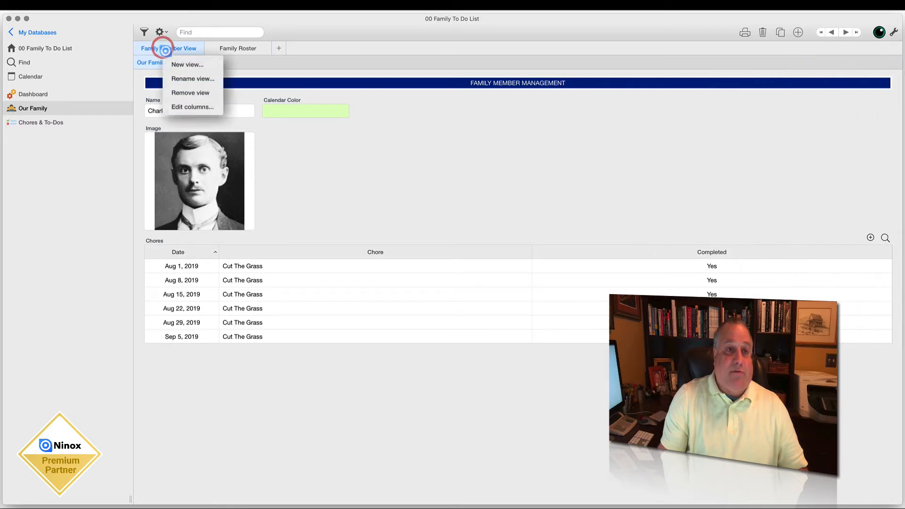
{"action": "left_click", "coordinate": [171, 92]}
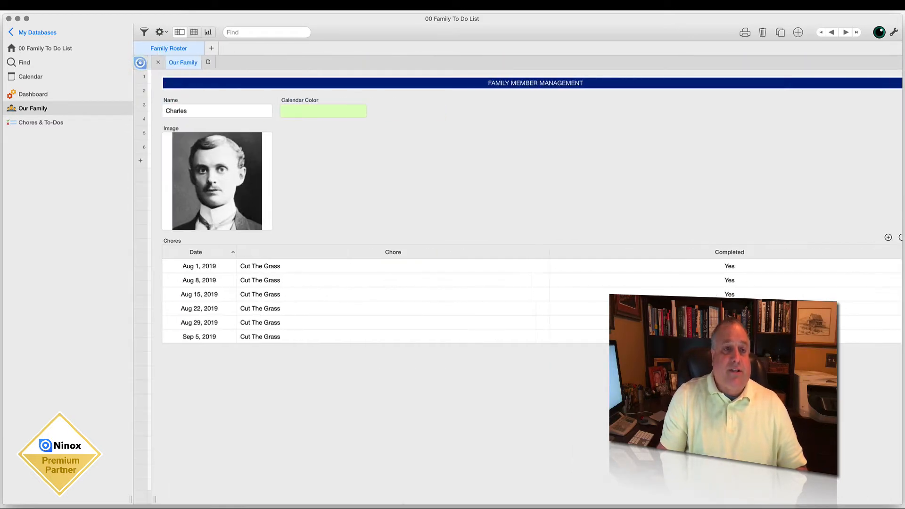
{"action": "left_click", "coordinate": [140, 62]}
{"action": "left_click", "coordinate": [58, 47]}
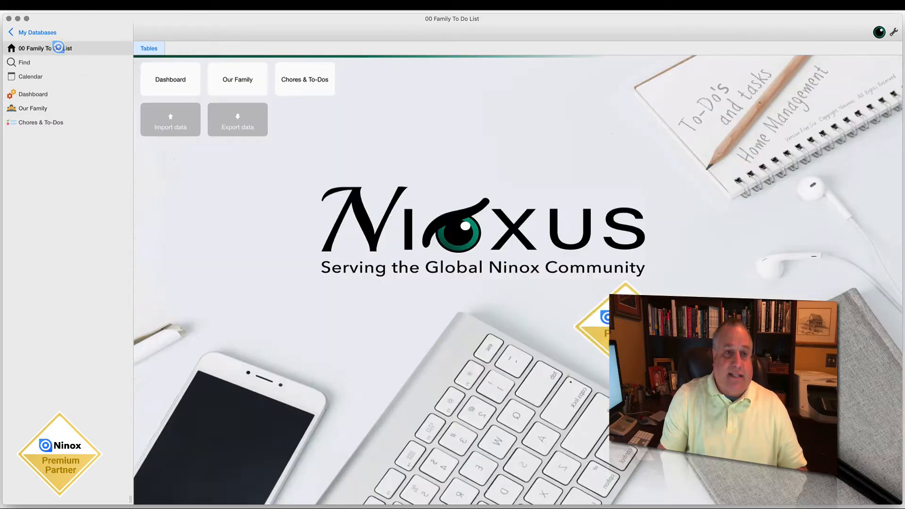
{"action": "left_click", "coordinate": [222, 84]}
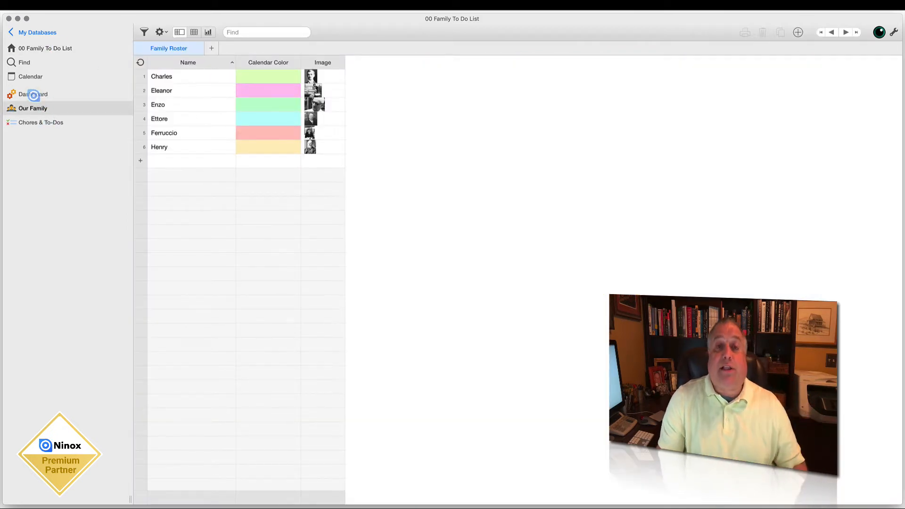
Step: Open the Dashboard and filter chores by one family member after another
{"action": "left_click", "coordinate": [33, 96]}
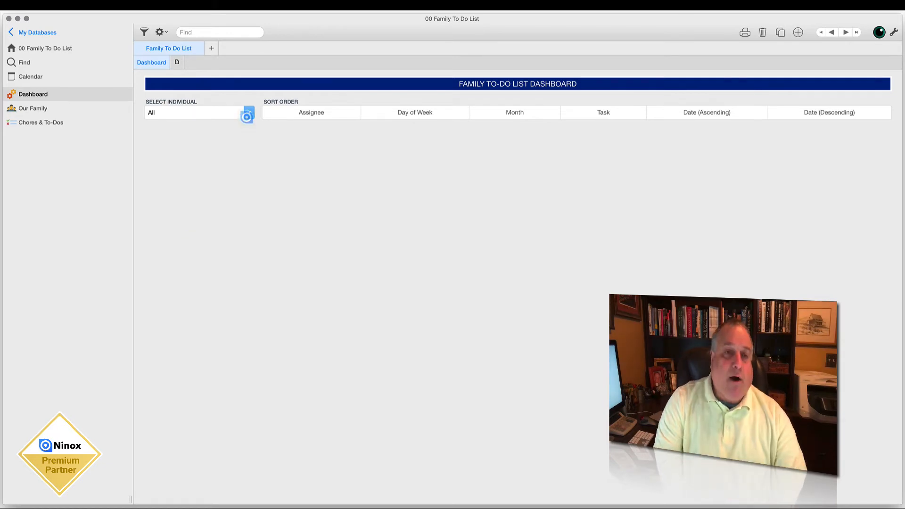
{"action": "left_click", "coordinate": [247, 115]}
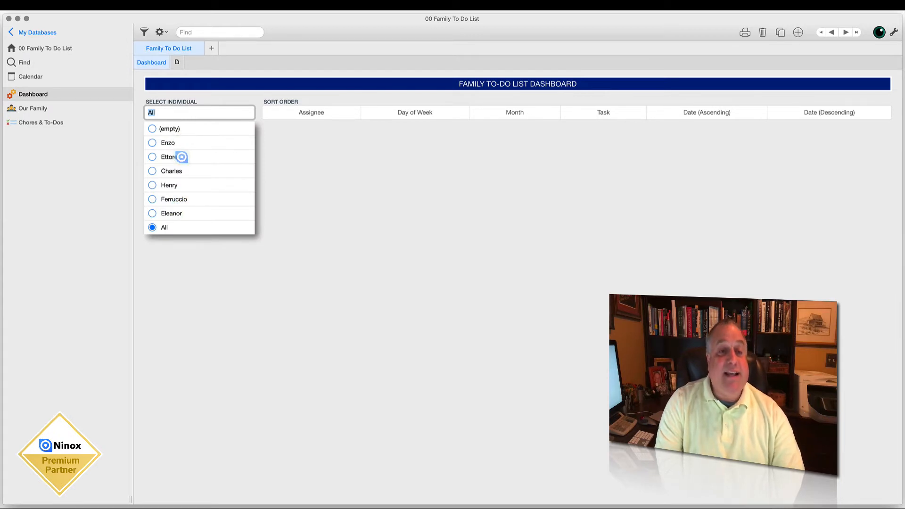
{"action": "left_click", "coordinate": [181, 157]}
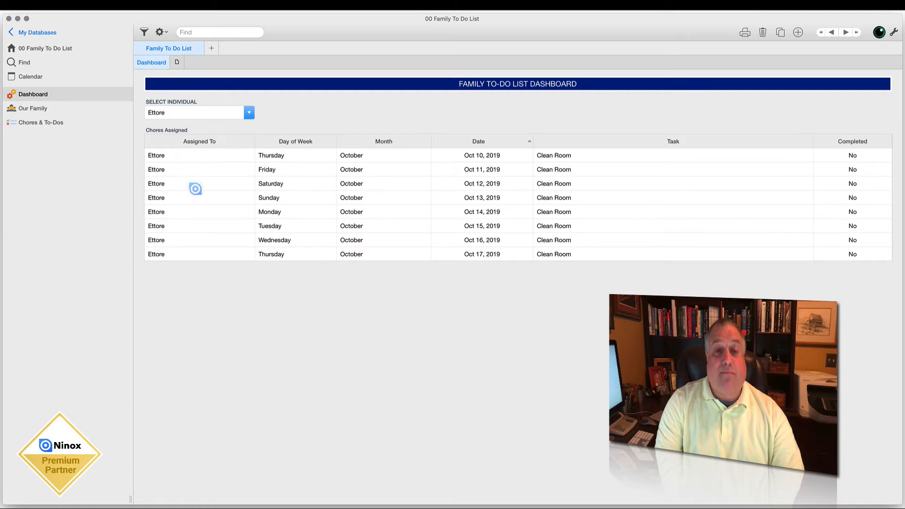
{"action": "left_click", "coordinate": [176, 113]}
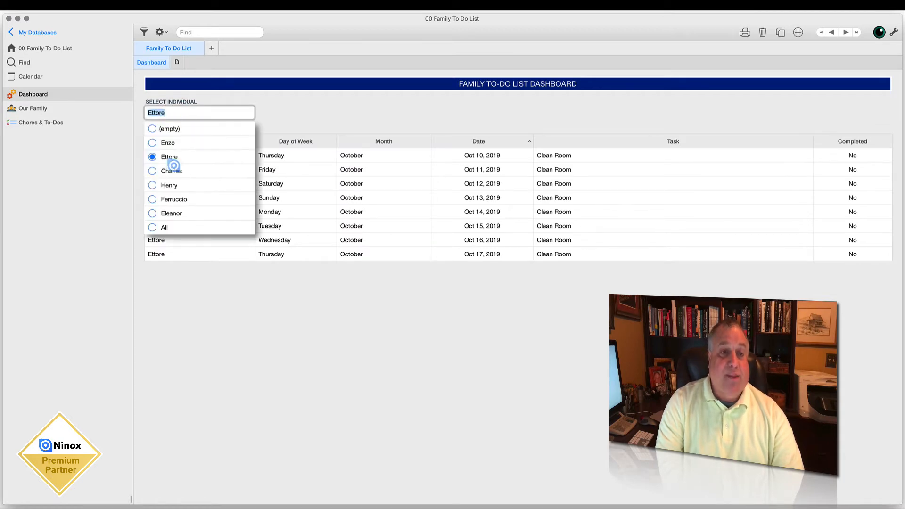
{"action": "left_click", "coordinate": [170, 185]}
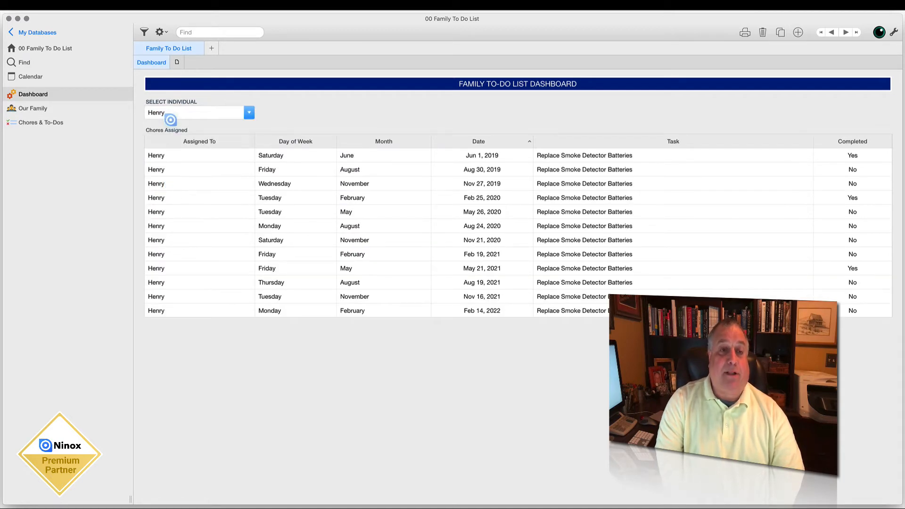
{"action": "left_click", "coordinate": [173, 112]}
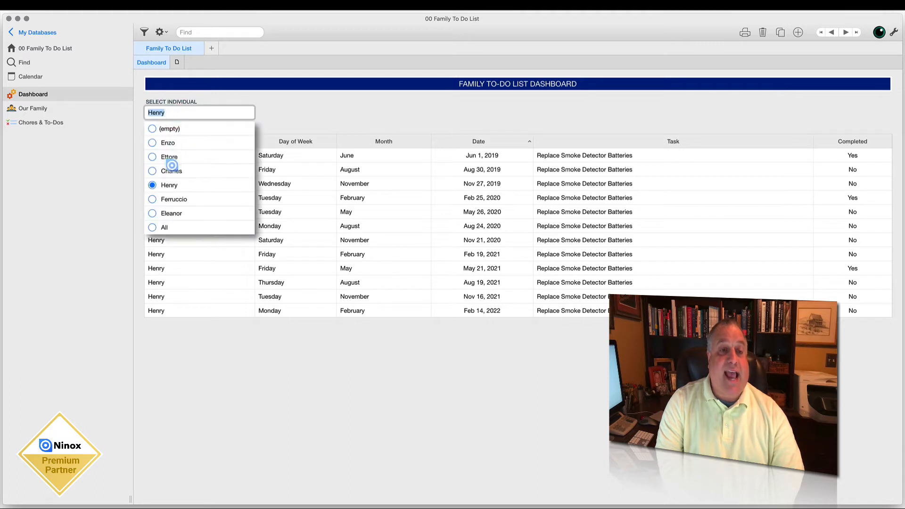
{"action": "left_click", "coordinate": [172, 170]}
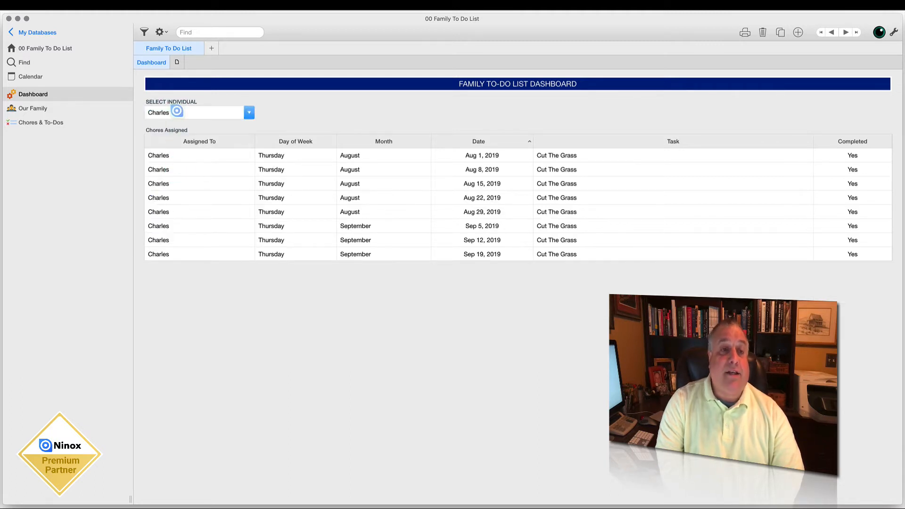
{"action": "left_click", "coordinate": [175, 113]}
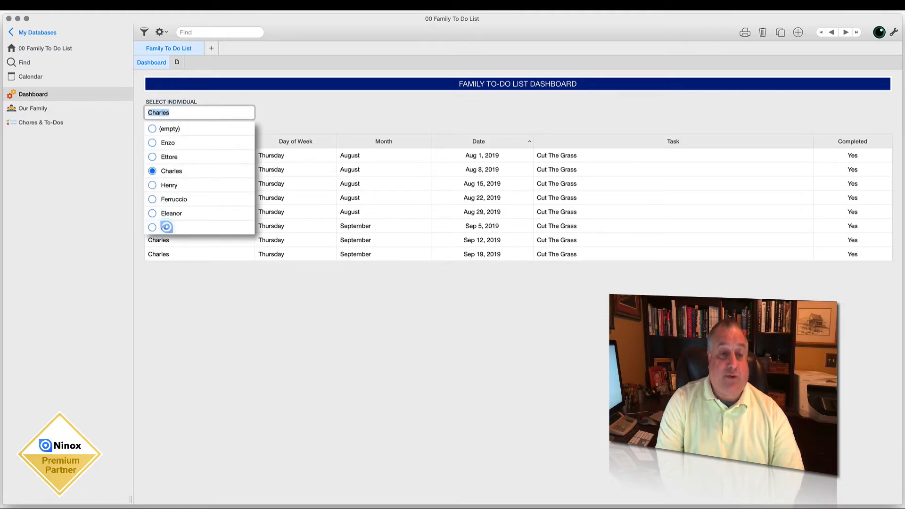
{"action": "left_click", "coordinate": [170, 212]}
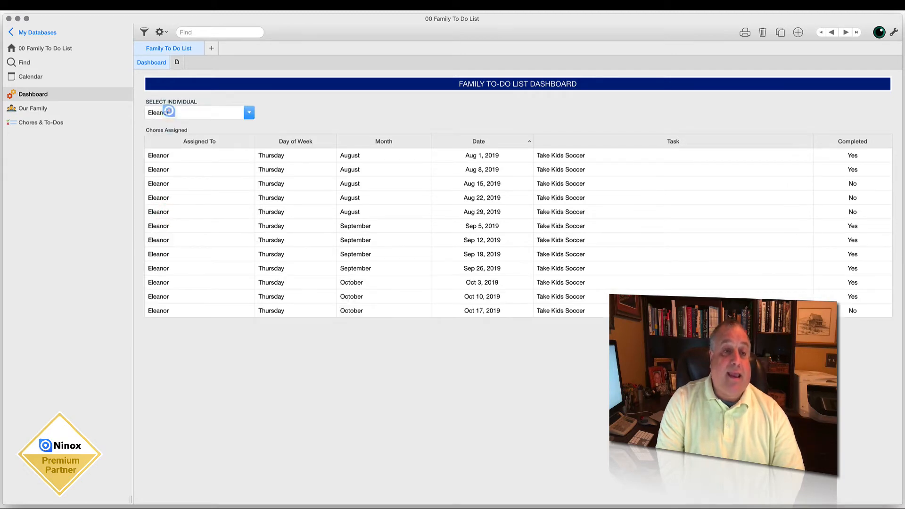
Step: Keep filtering by individual family members, then reset Select Individual to All
{"action": "left_click", "coordinate": [170, 112]}
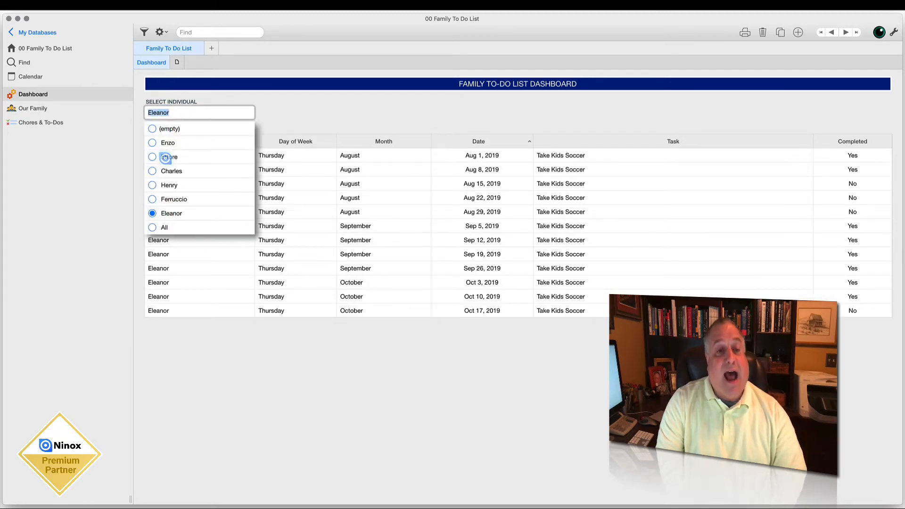
{"action": "left_click", "coordinate": [166, 157]}
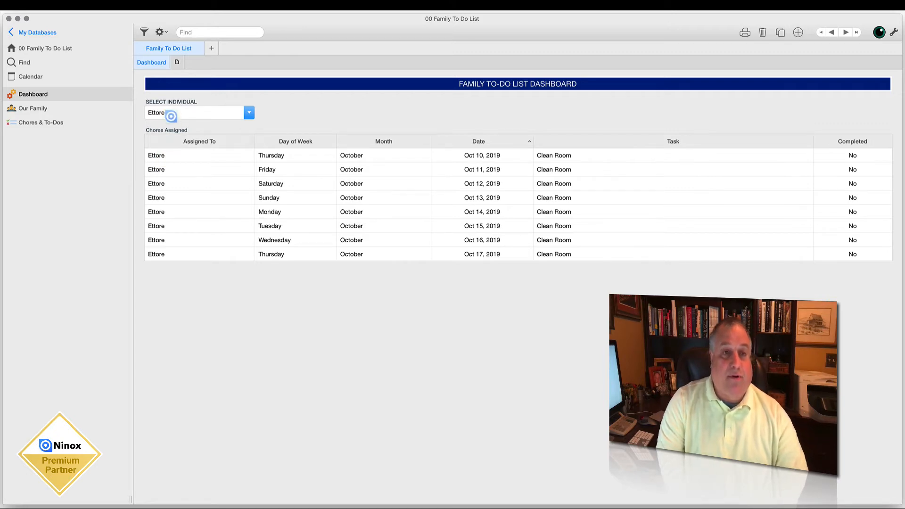
{"action": "left_click", "coordinate": [170, 113]}
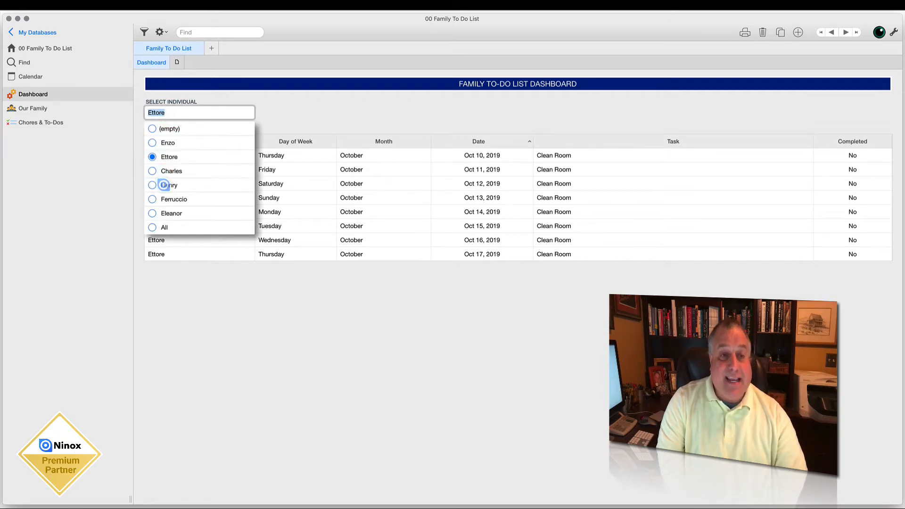
{"action": "left_click", "coordinate": [163, 185]}
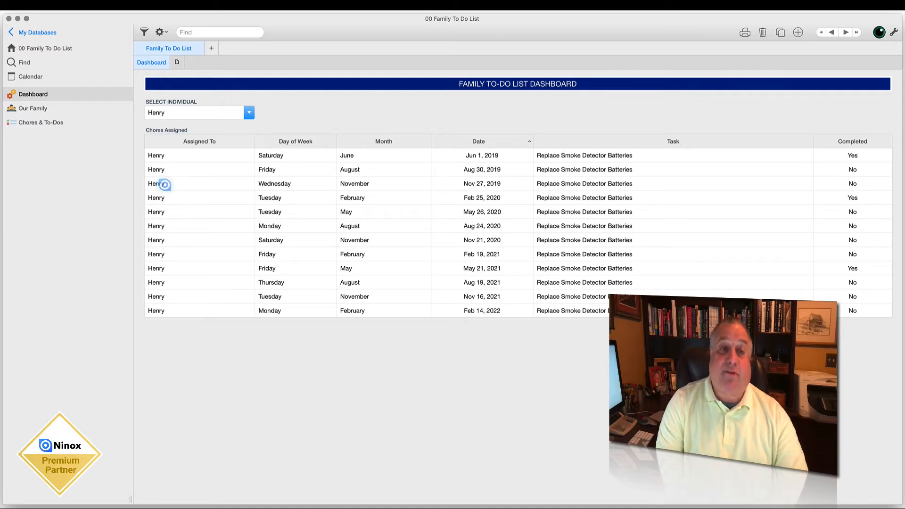
{"action": "left_click", "coordinate": [187, 109]}
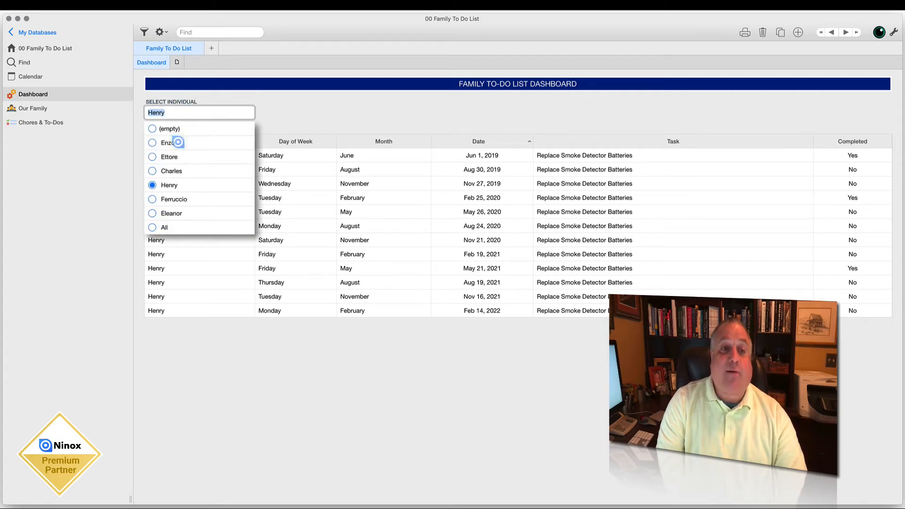
{"action": "left_click", "coordinate": [172, 142]}
{"action": "left_click", "coordinate": [183, 115]}
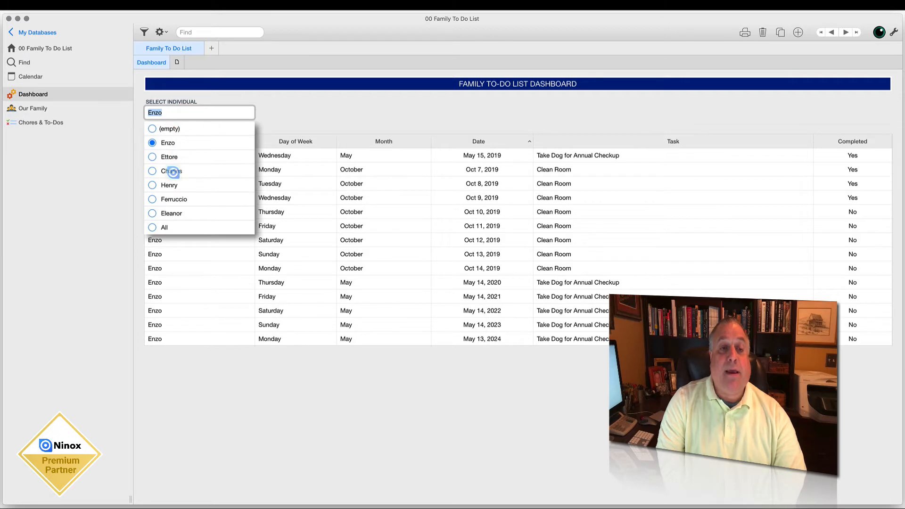
{"action": "left_click", "coordinate": [171, 171]}
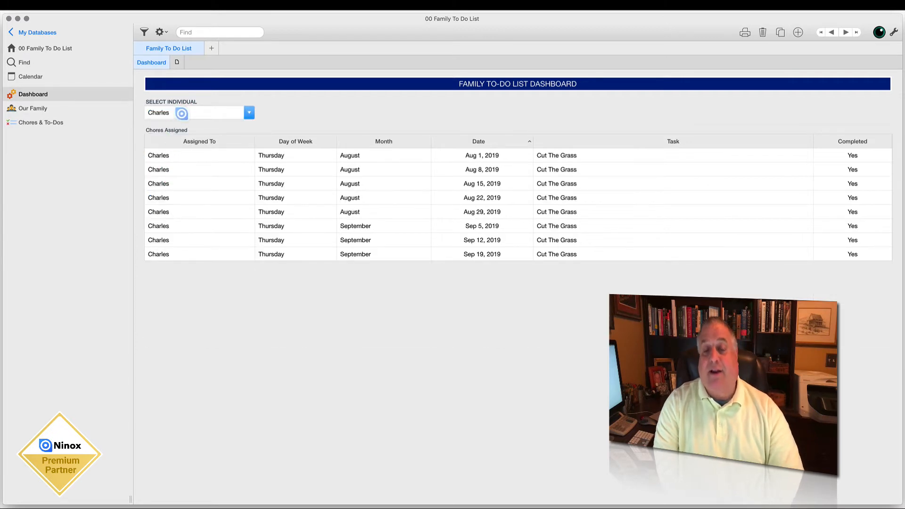
{"action": "left_click", "coordinate": [182, 113]}
{"action": "left_click", "coordinate": [152, 226]}
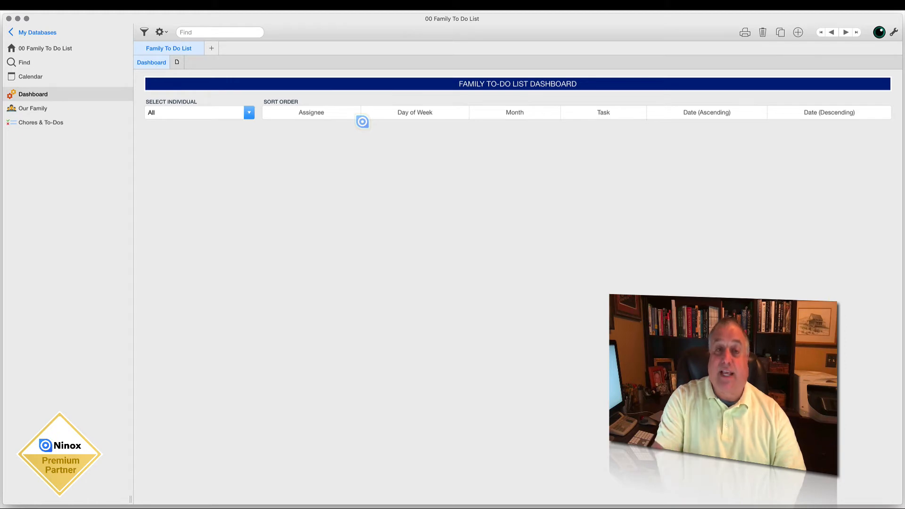
Step: Filter the dashboard to each family member in turn via the Select Individual dropdown
{"action": "left_click", "coordinate": [182, 113]}
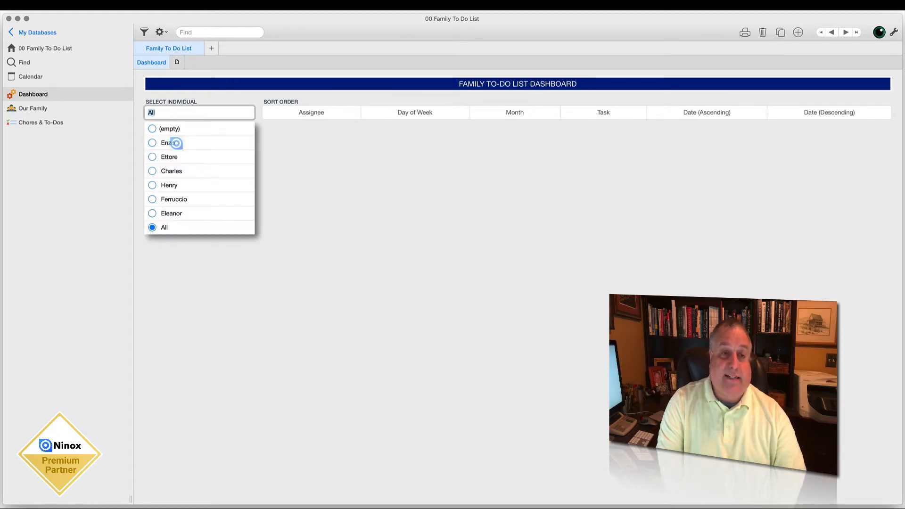
{"action": "left_click", "coordinate": [176, 142]}
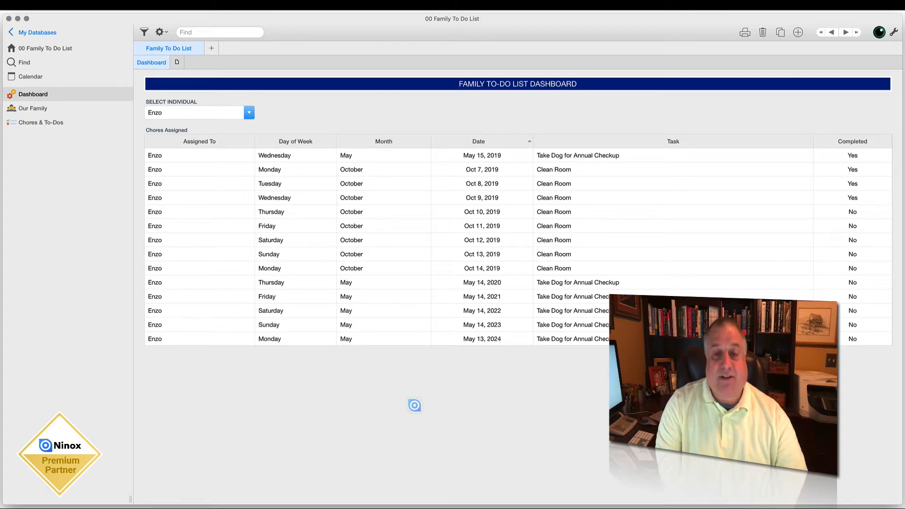
{"action": "left_click", "coordinate": [196, 111]}
{"action": "left_click", "coordinate": [180, 157]}
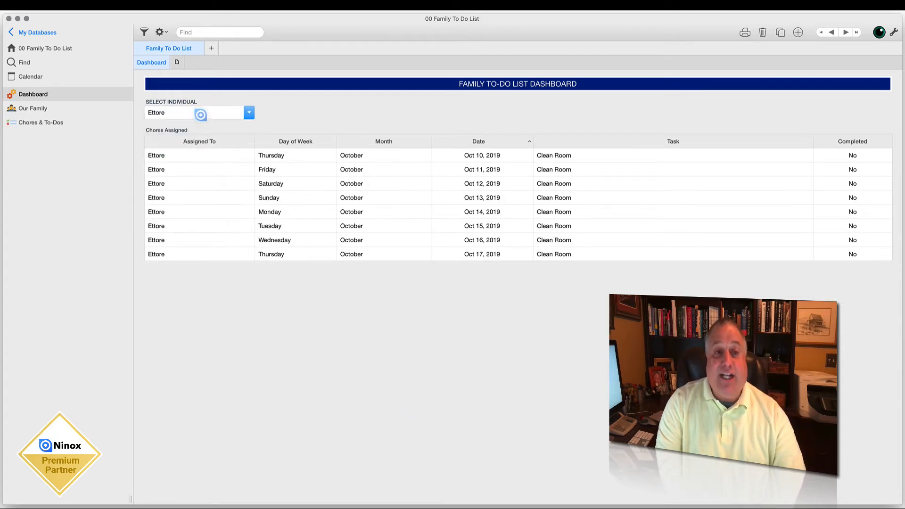
{"action": "left_click", "coordinate": [200, 114]}
{"action": "left_click", "coordinate": [187, 170]}
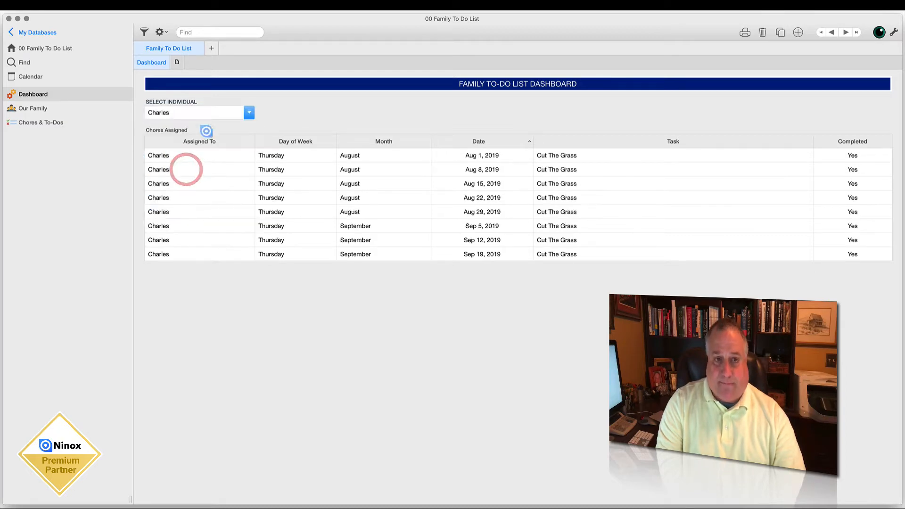
{"action": "left_click", "coordinate": [208, 112]}
{"action": "left_click", "coordinate": [190, 185]}
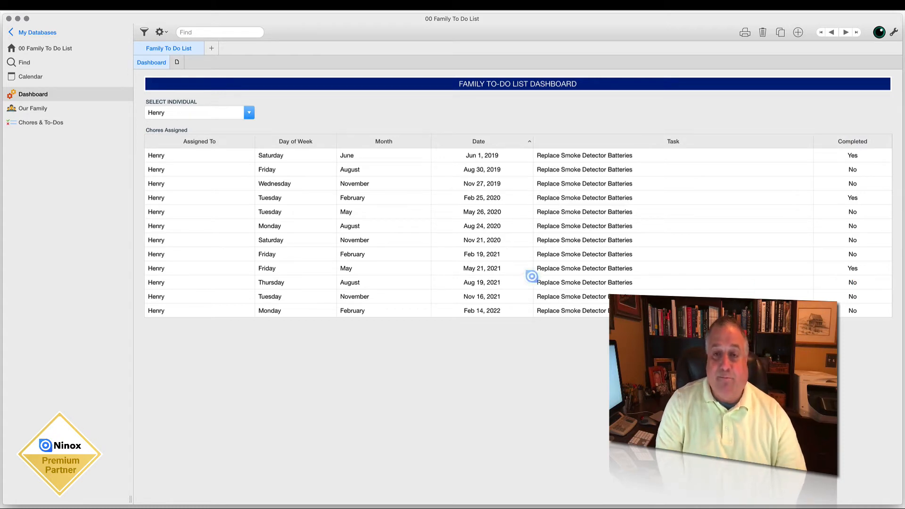
{"action": "left_click", "coordinate": [202, 114]}
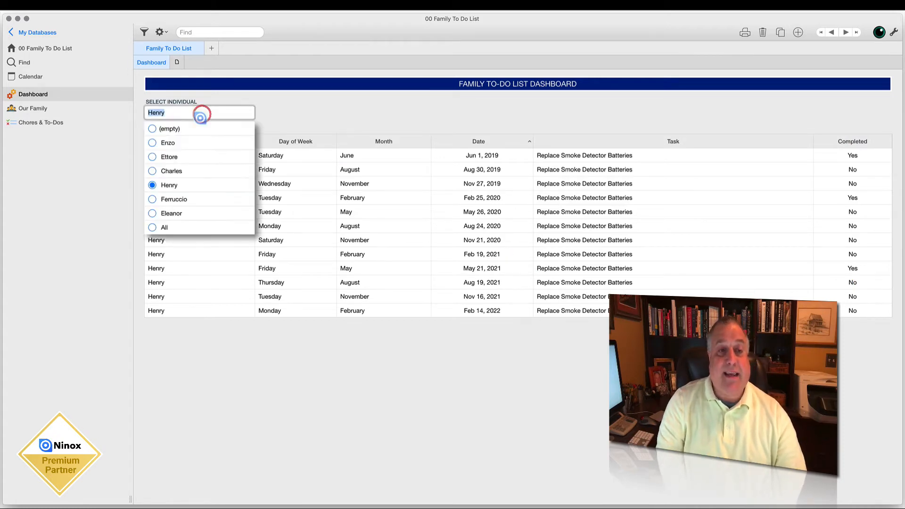
{"action": "left_click", "coordinate": [177, 158]}
{"action": "left_click", "coordinate": [185, 117]}
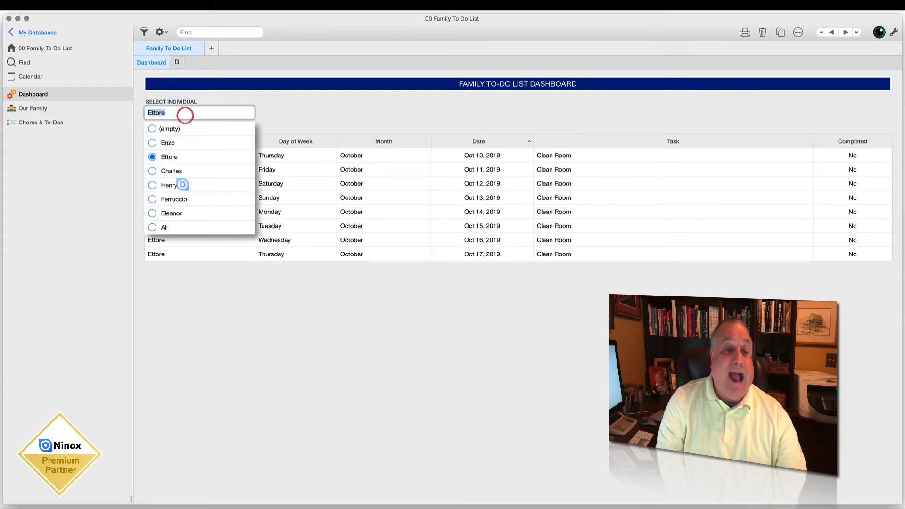
{"action": "left_click", "coordinate": [181, 211]}
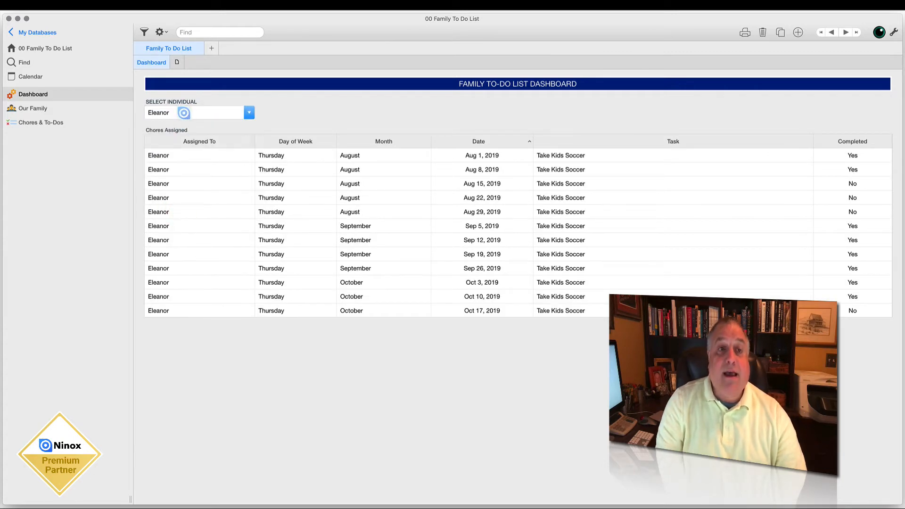
Step: Show chores for All members and group the to-do list by Assignee
{"action": "left_click", "coordinate": [184, 113]}
{"action": "left_click", "coordinate": [153, 227]}
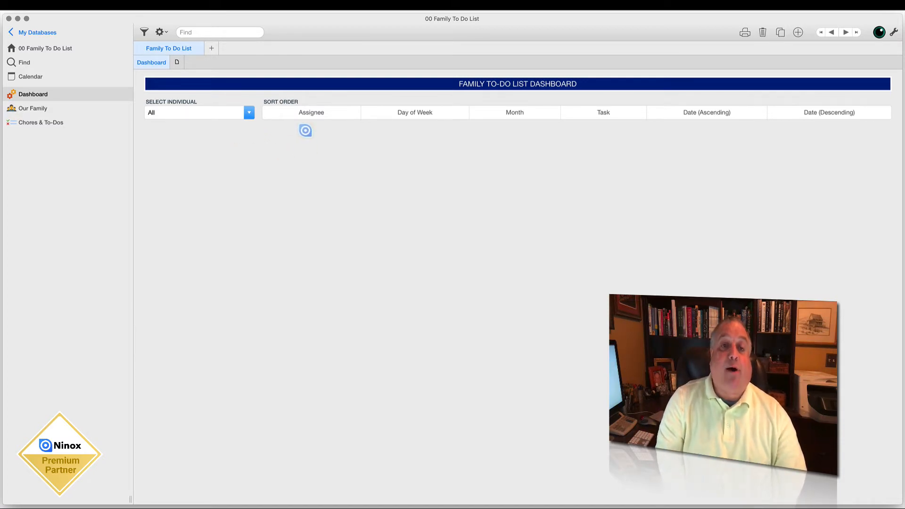
{"action": "left_click", "coordinate": [311, 113]}
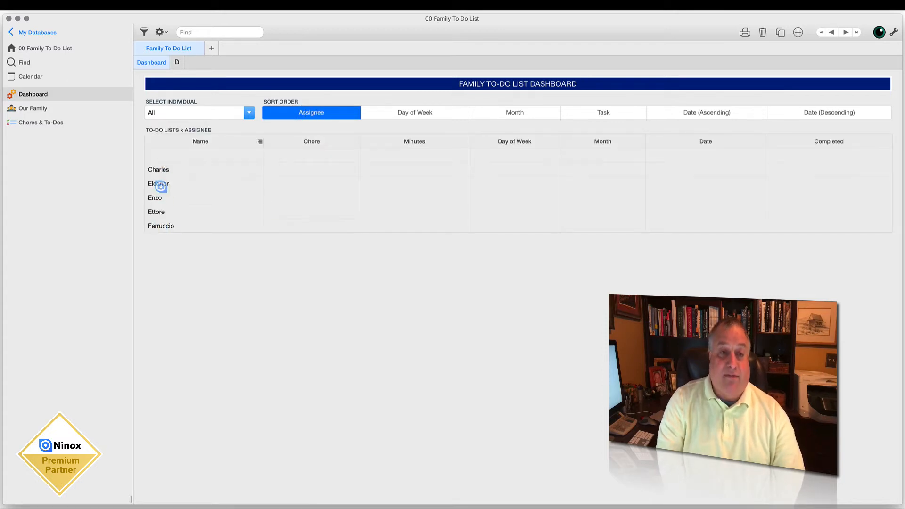
Step: Drag the assignee to-do table's bottom edge down in edit mode to enlarge it, and save the layout
{"action": "left_click", "coordinate": [161, 183]}
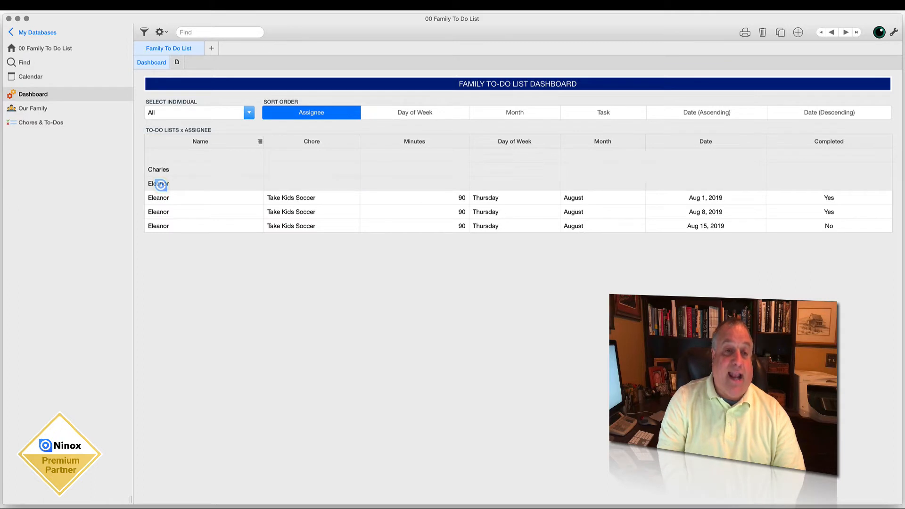
{"action": "left_click", "coordinate": [161, 170]}
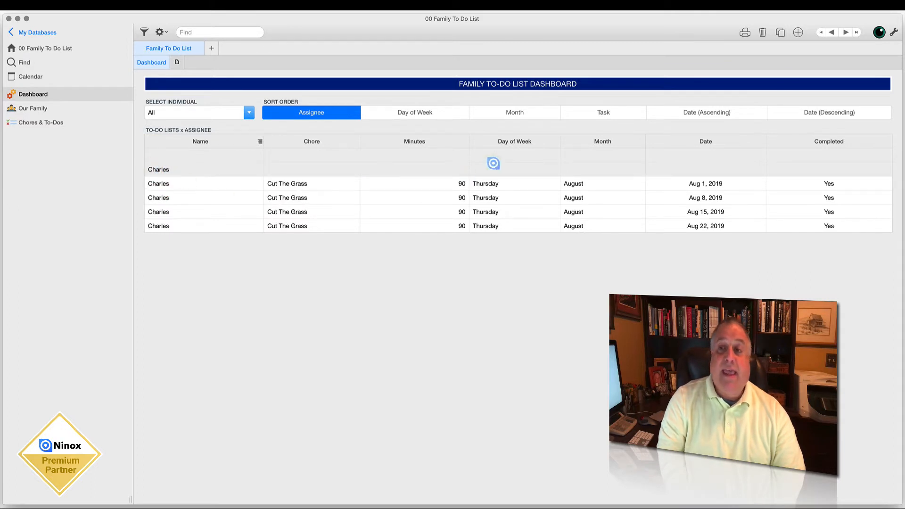
{"action": "left_click", "coordinate": [892, 32]}
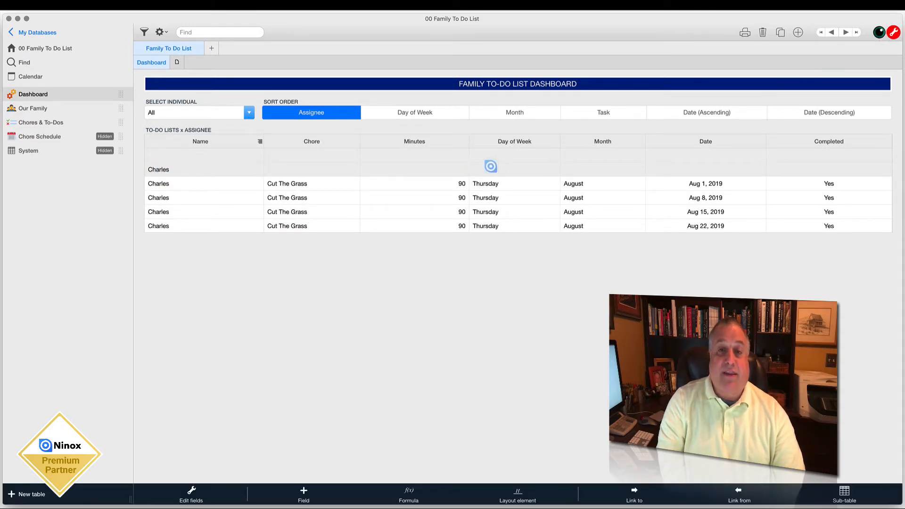
{"action": "left_click", "coordinate": [489, 157]}
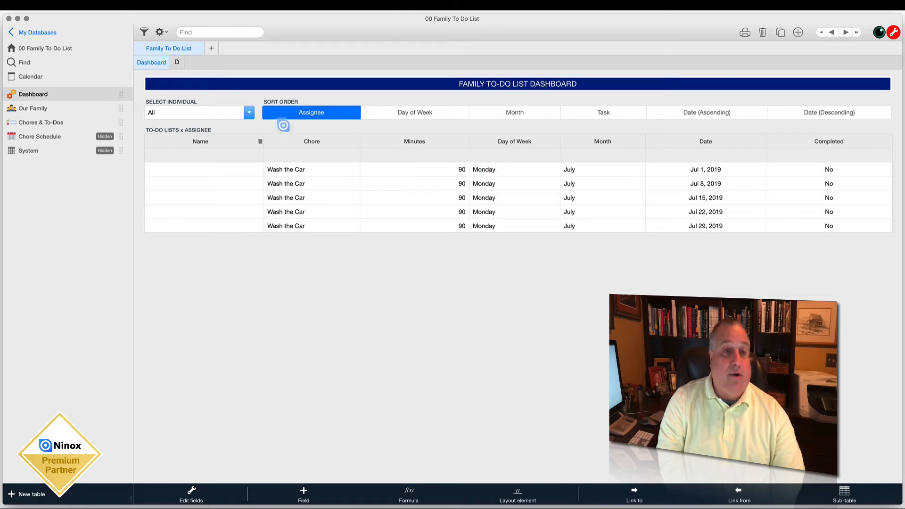
{"action": "left_click", "coordinate": [213, 130]}
{"action": "left_click_drag", "start_coordinate": [516, 235], "coordinate": [521, 411]}
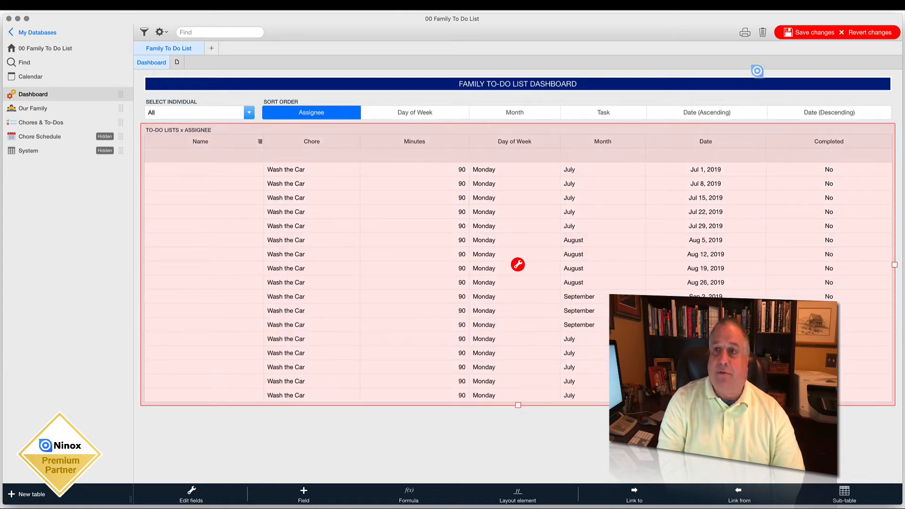
{"action": "left_click", "coordinate": [812, 33]}
{"action": "left_click", "coordinate": [893, 32]}
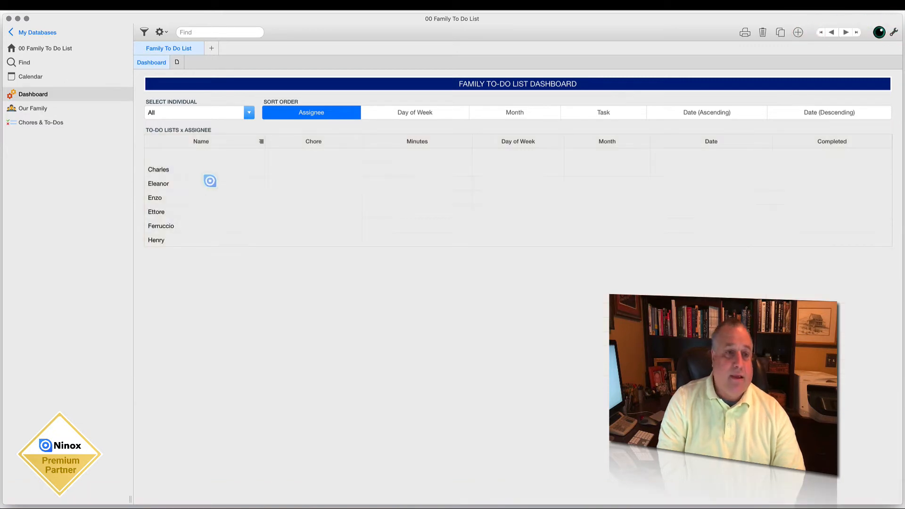
Step: Expand and collapse the Cut The Grass, room-cleaning and soccer assignee groups
{"action": "left_click", "coordinate": [163, 170]}
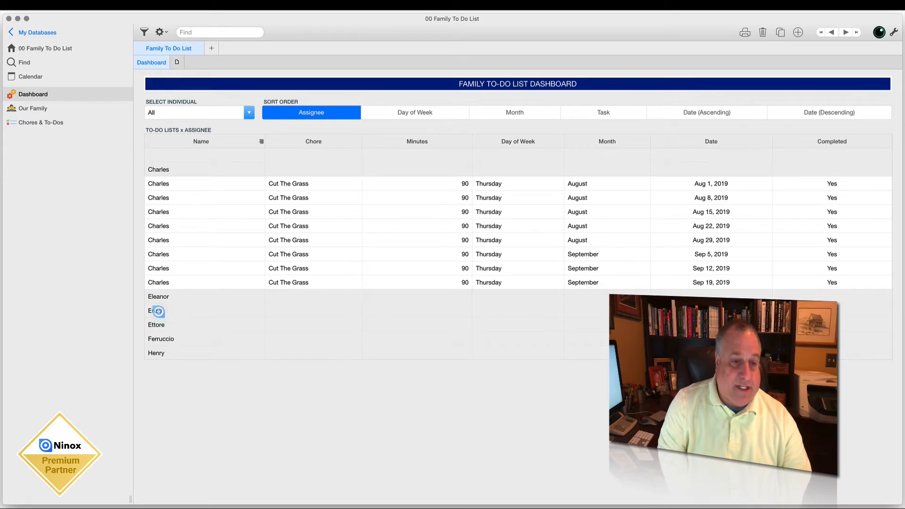
{"action": "left_click", "coordinate": [156, 310]}
{"action": "left_click", "coordinate": [156, 310]}
{"action": "left_click", "coordinate": [158, 296]}
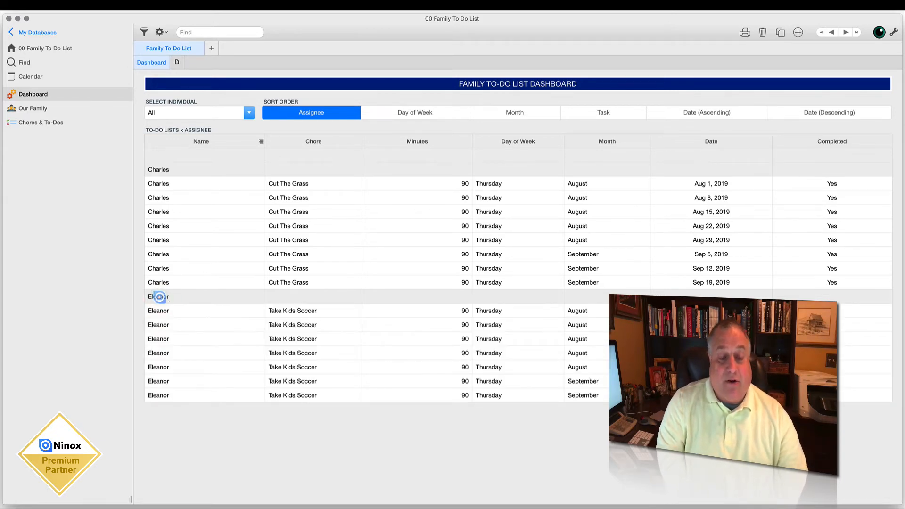
{"action": "left_click", "coordinate": [159, 296]}
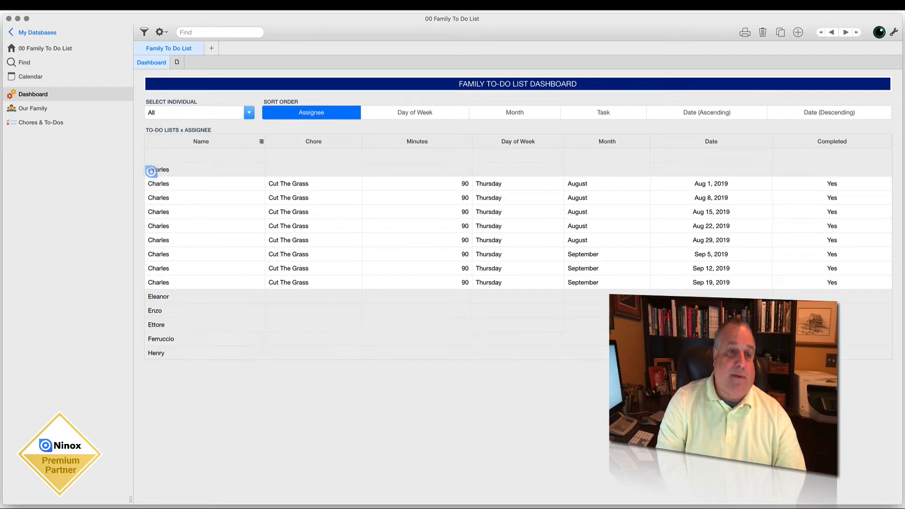
{"action": "left_click", "coordinate": [153, 171]}
Step: Expand the Clean The Garage and smoke-detector groups, then group to-dos by Day of Week
{"action": "left_click", "coordinate": [156, 225]}
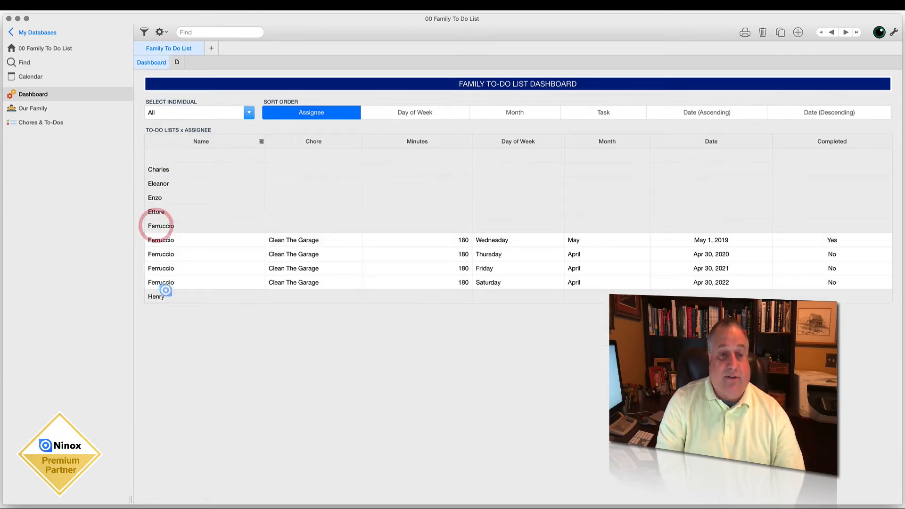
{"action": "left_click", "coordinate": [156, 296]}
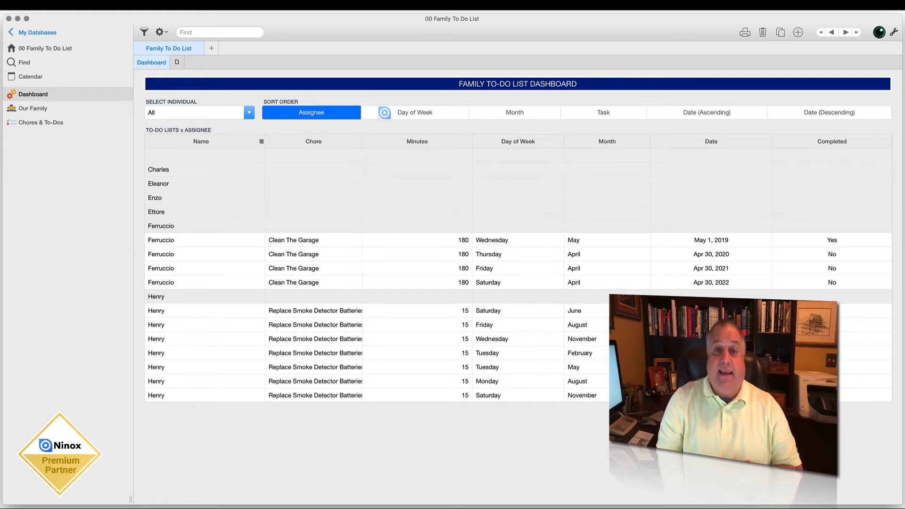
{"action": "left_click", "coordinate": [384, 113]}
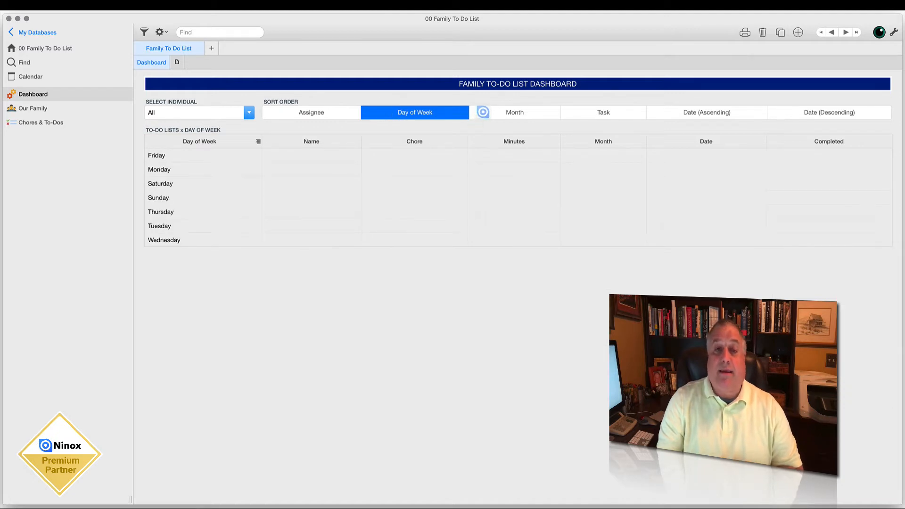
Step: Try Month, Task and Date ascending groupings, ending on Date (Descending)
{"action": "left_click", "coordinate": [482, 112]}
{"action": "left_click", "coordinate": [582, 112]}
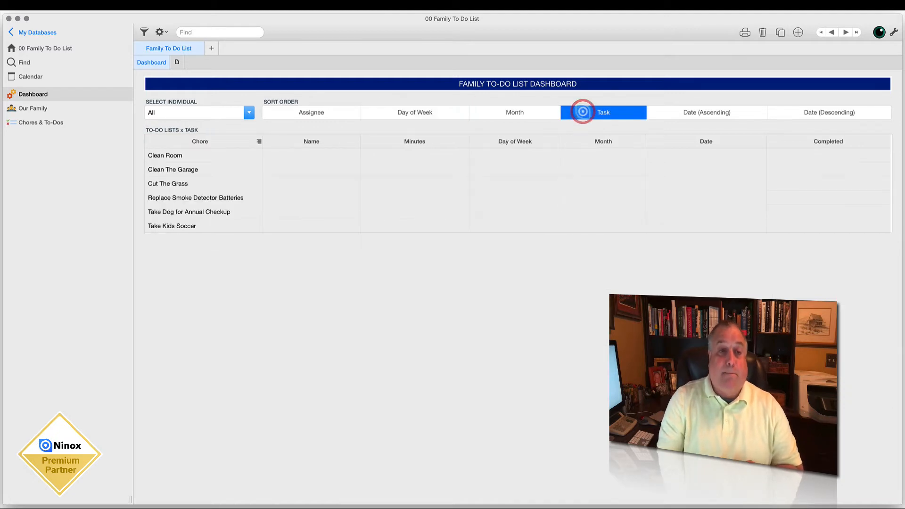
{"action": "left_click", "coordinate": [674, 112]}
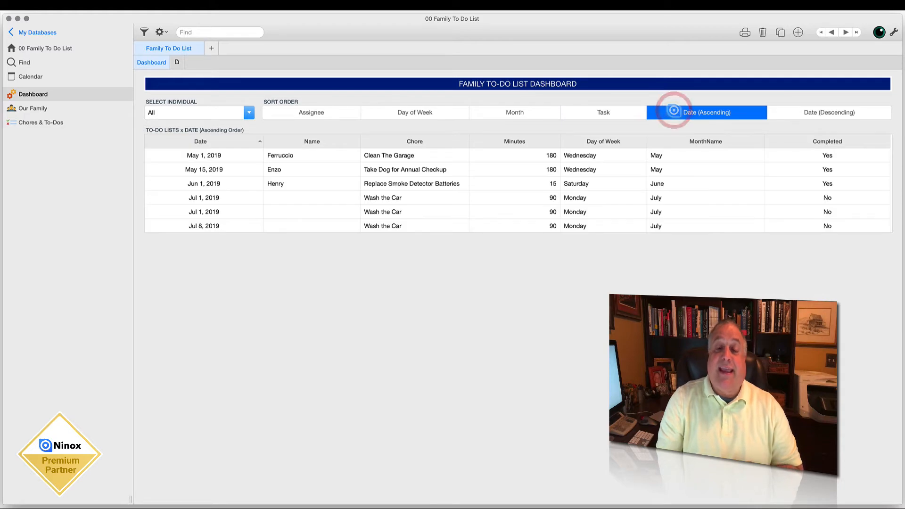
{"action": "left_click", "coordinate": [809, 112]}
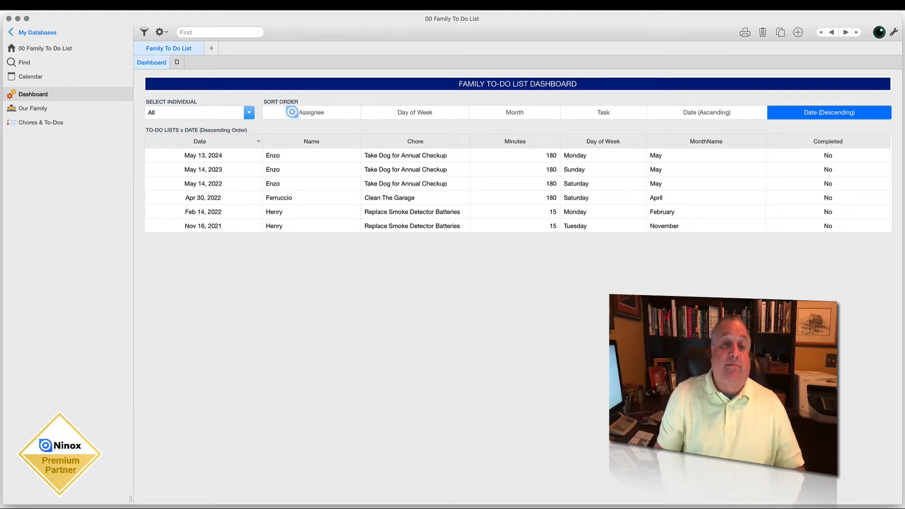
Step: Regroup by Assignee, collapse the garage and smoke-detector groups, and expand the room-cleaning group
{"action": "left_click", "coordinate": [290, 111]}
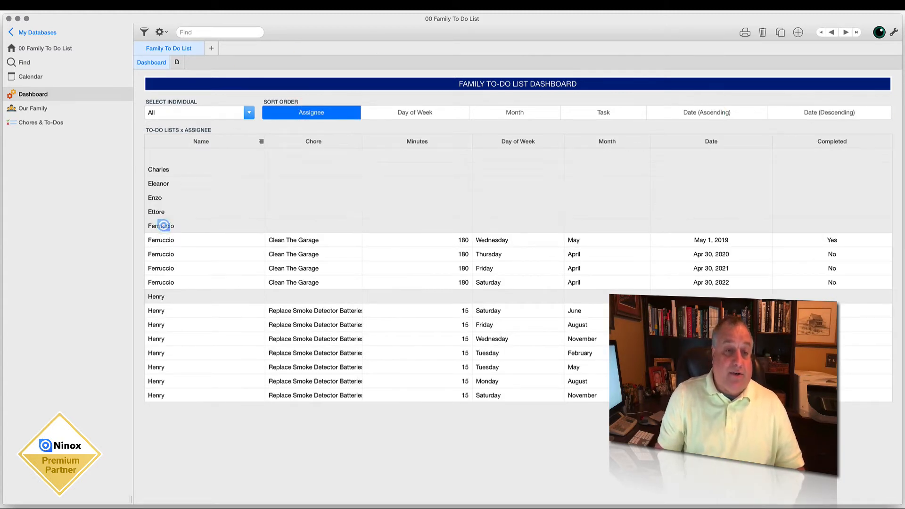
{"action": "left_click", "coordinate": [161, 225]}
{"action": "left_click", "coordinate": [159, 240]}
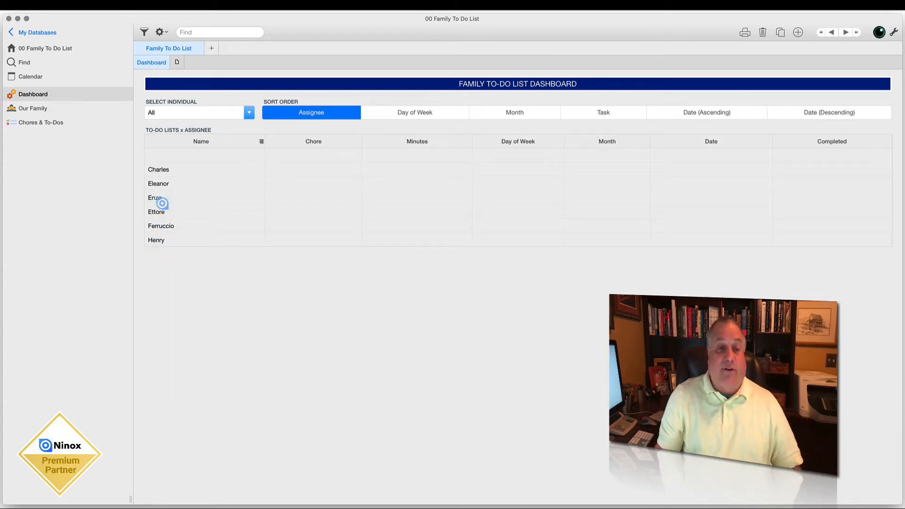
{"action": "left_click", "coordinate": [156, 197]}
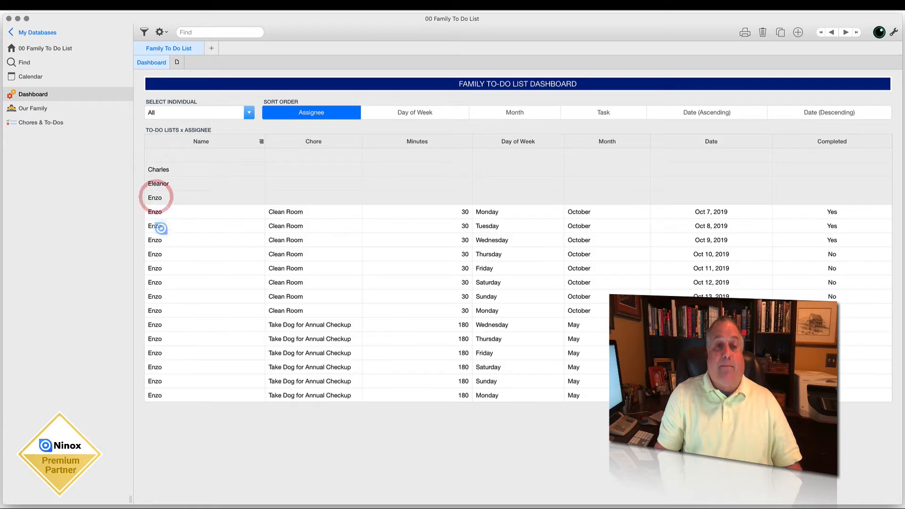
Step: Group the to-do table by Day of Week
{"action": "scroll", "coordinate": [314, 323], "scroll_direction": "down", "scroll_amount": 1}
{"action": "scroll", "coordinate": [314, 322], "scroll_direction": "down", "scroll_amount": 2}
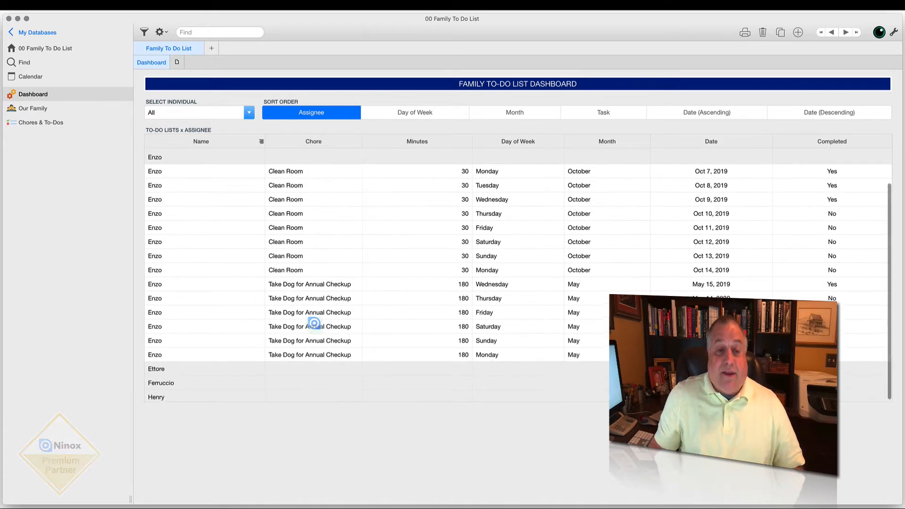
{"action": "scroll", "coordinate": [314, 323], "scroll_direction": "up", "scroll_amount": 3}
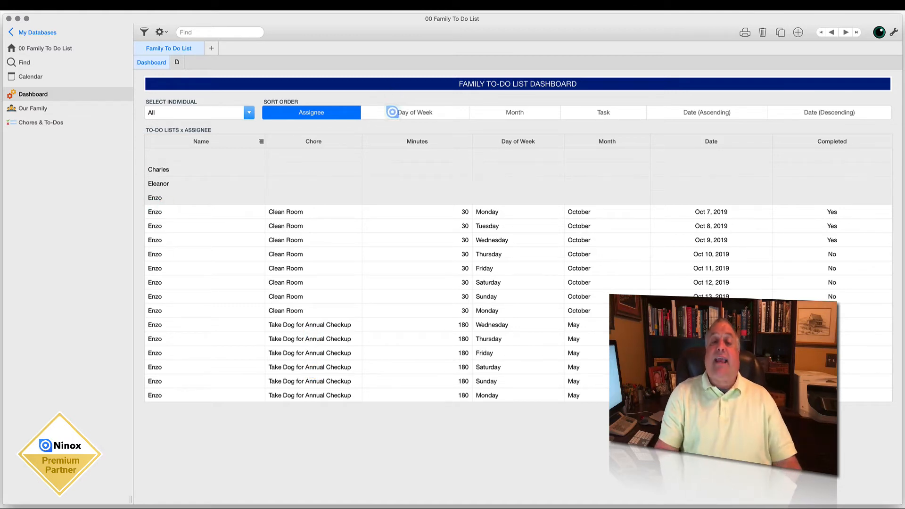
{"action": "left_click", "coordinate": [392, 112]}
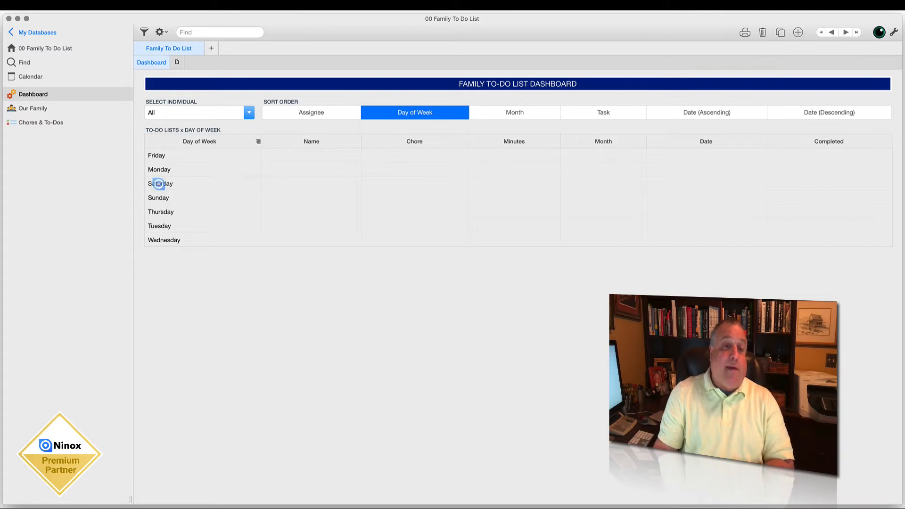
Step: Browse the Saturday and July groups, then group by Task and expand Take Dog for Annual Checkup
{"action": "left_click", "coordinate": [157, 184]}
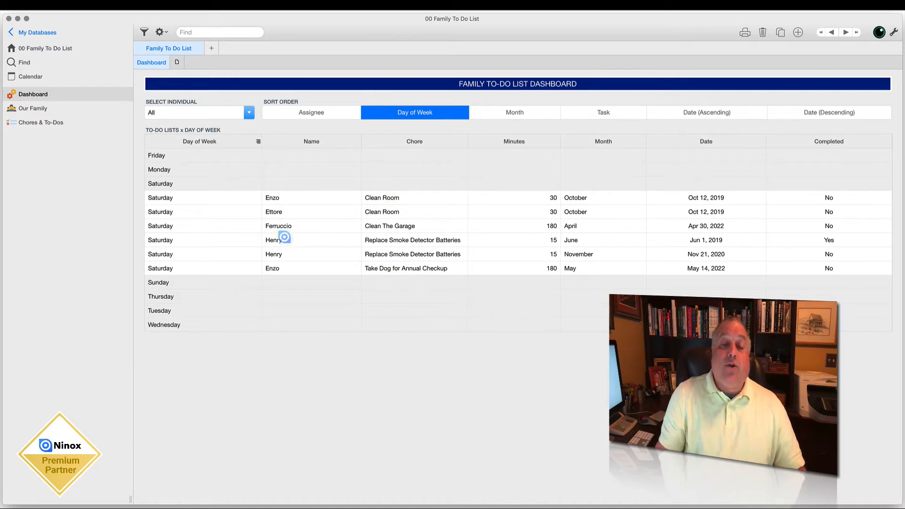
{"action": "left_click", "coordinate": [515, 112]}
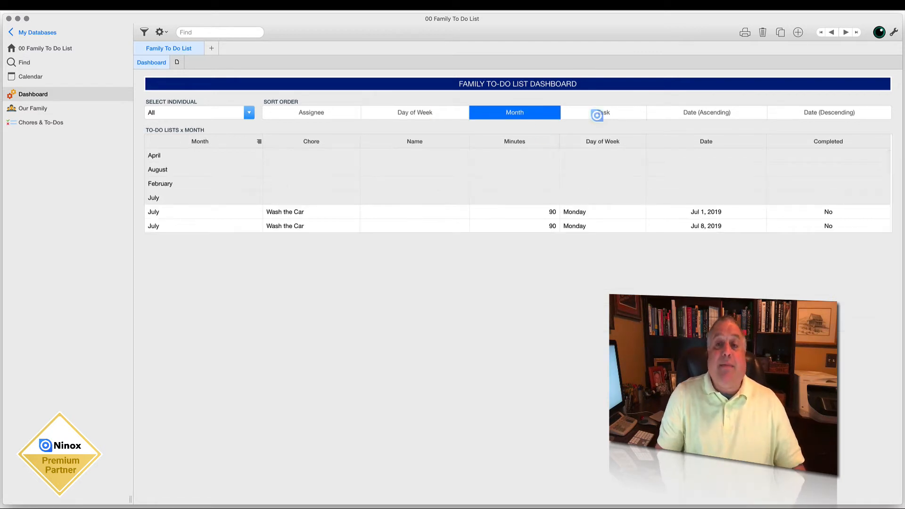
{"action": "left_click", "coordinate": [153, 197]}
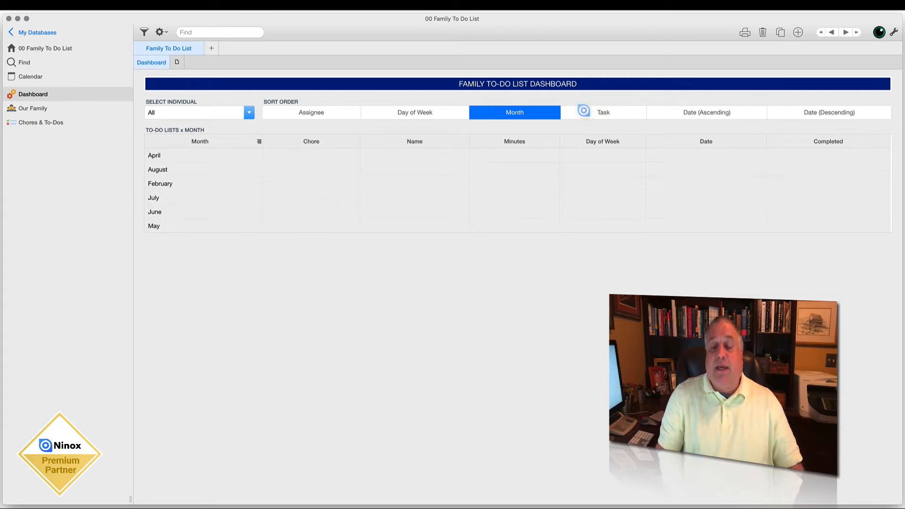
{"action": "left_click", "coordinate": [590, 111]}
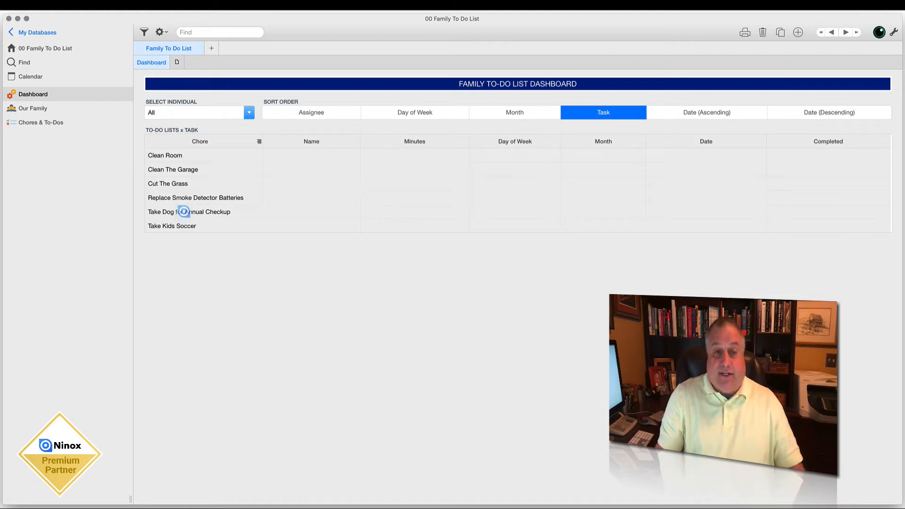
{"action": "left_click", "coordinate": [183, 211]}
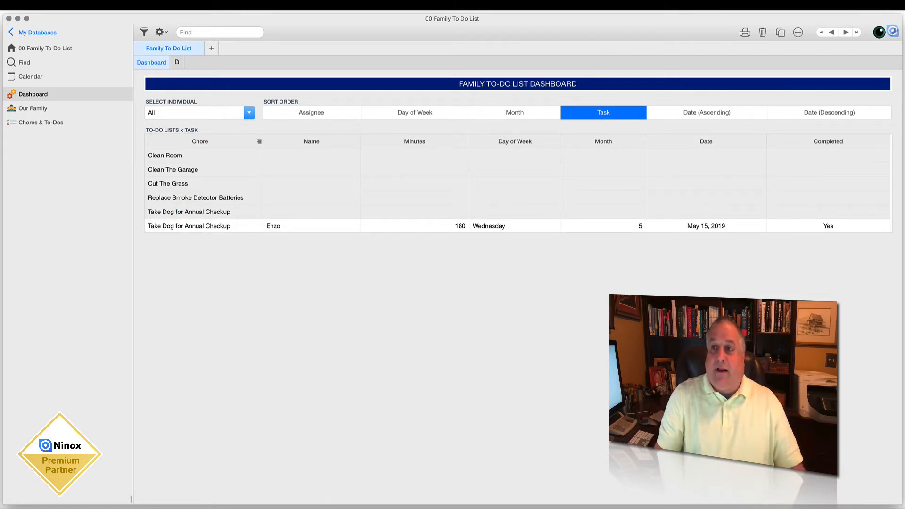
Step: Enlarge the to-do table in edit mode so all seven task groups fit, and save the layout
{"action": "left_click", "coordinate": [893, 32]}
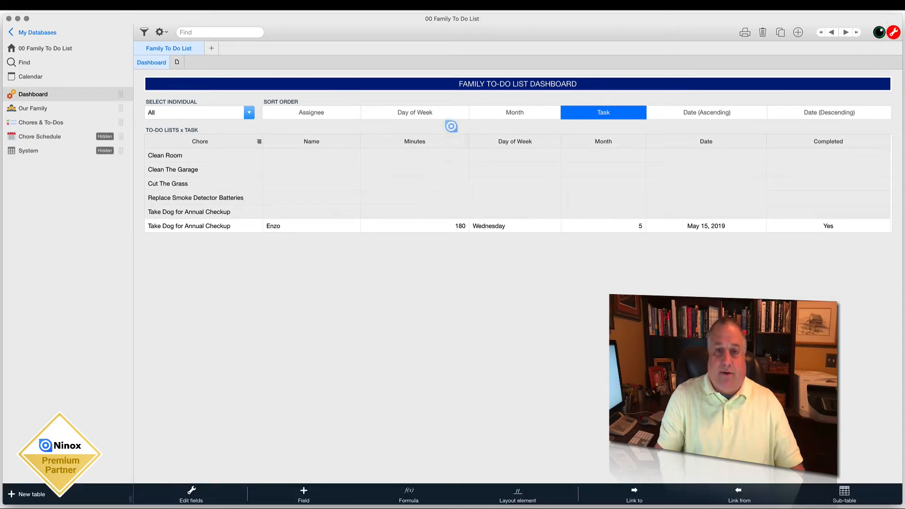
{"action": "left_click", "coordinate": [451, 127]}
{"action": "left_click_drag", "start_coordinate": [517, 239], "coordinate": [523, 395]}
{"action": "left_click", "coordinate": [813, 33]}
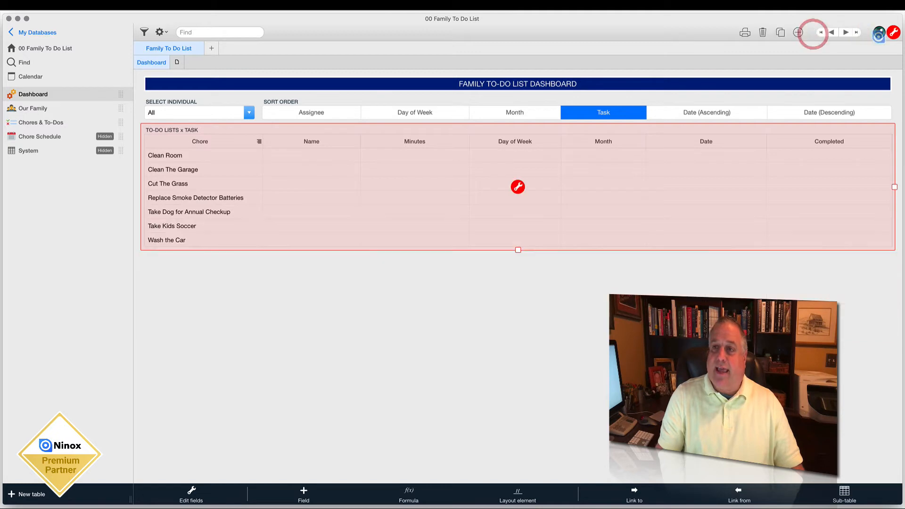
{"action": "left_click", "coordinate": [893, 32]}
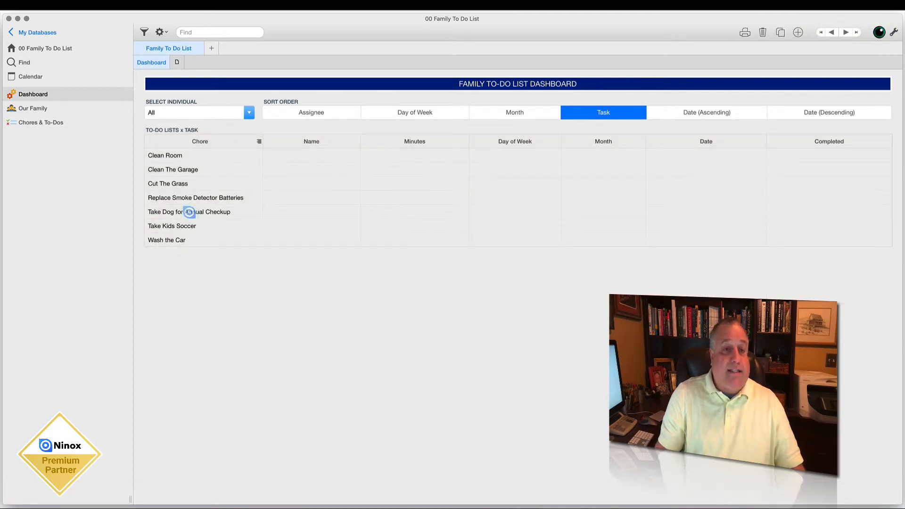
{"action": "left_click", "coordinate": [189, 213]}
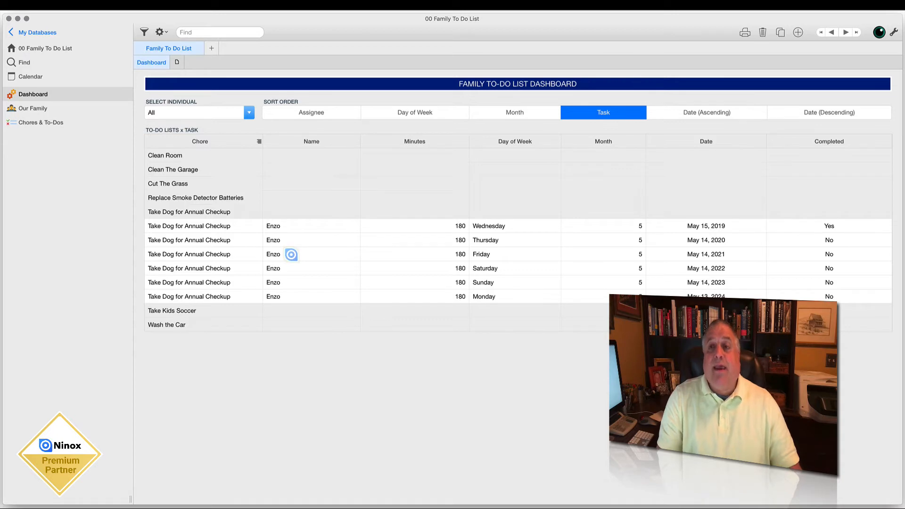
Step: Try Date ascending and descending sorts, then return to Task grouping
{"action": "left_click", "coordinate": [669, 113]}
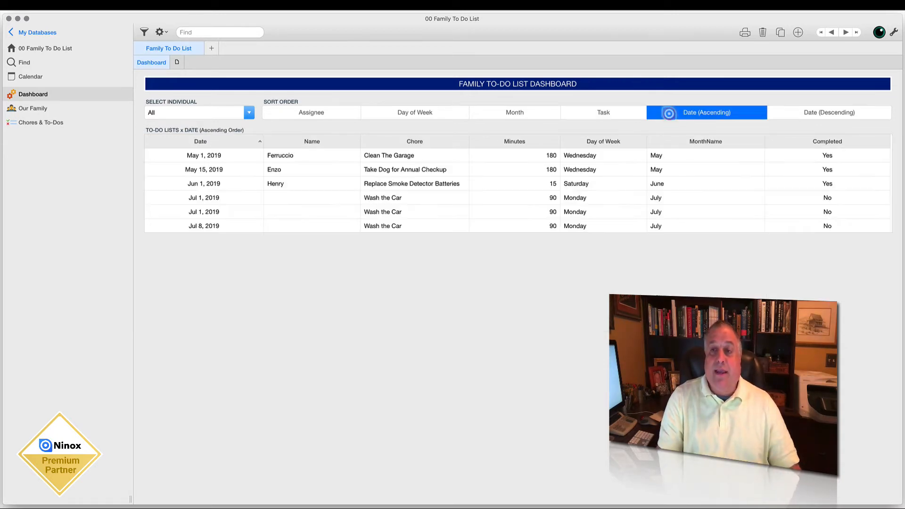
{"action": "left_click", "coordinate": [814, 113]}
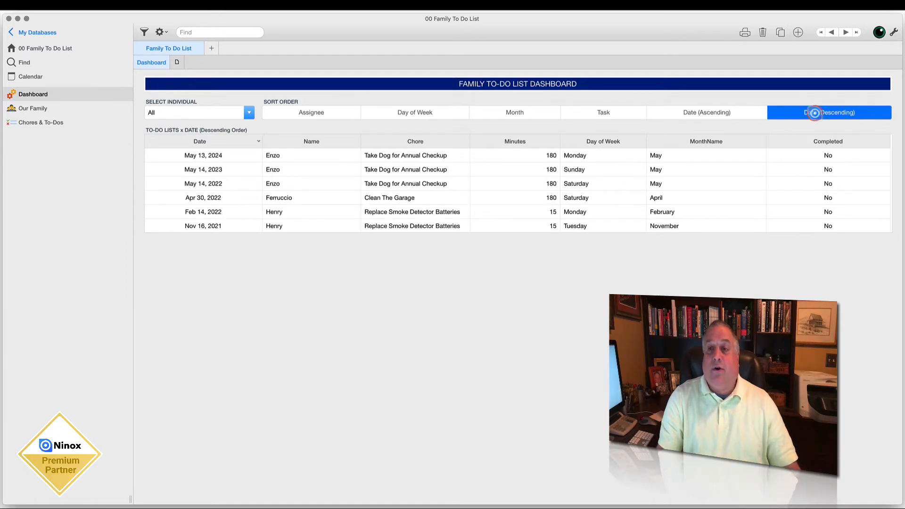
{"action": "left_click", "coordinate": [728, 114]}
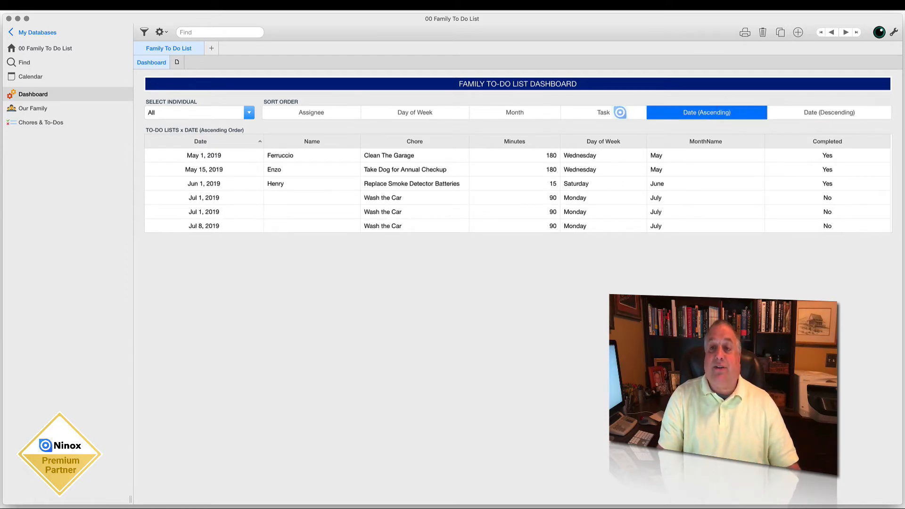
{"action": "left_click", "coordinate": [620, 113]}
Step: Filter to the grass-cutting family member, then back to All individuals
{"action": "left_click", "coordinate": [219, 114]}
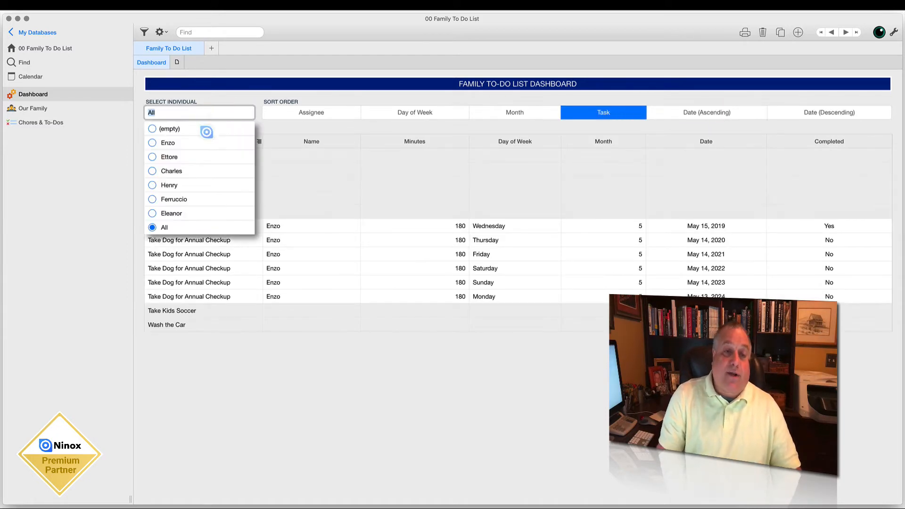
{"action": "left_click", "coordinate": [171, 170]}
{"action": "left_click", "coordinate": [173, 111]}
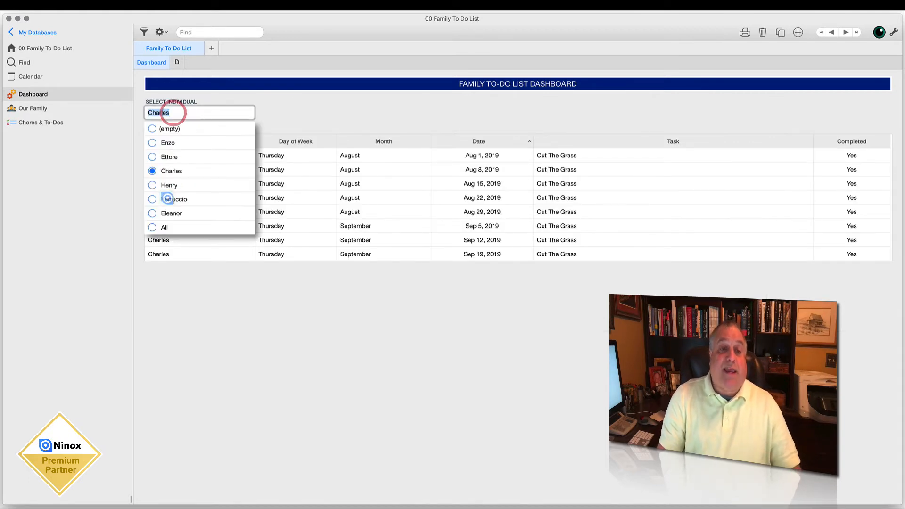
{"action": "left_click", "coordinate": [158, 228]}
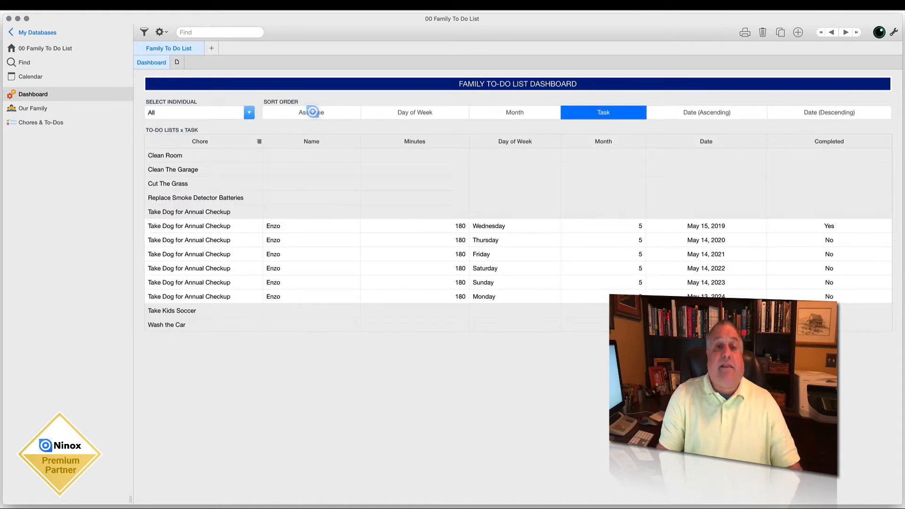
Step: Cycle through every Sort Order option, end on Task, and switch the database into edit mode
{"action": "left_click", "coordinate": [312, 112]}
{"action": "left_click", "coordinate": [507, 112]}
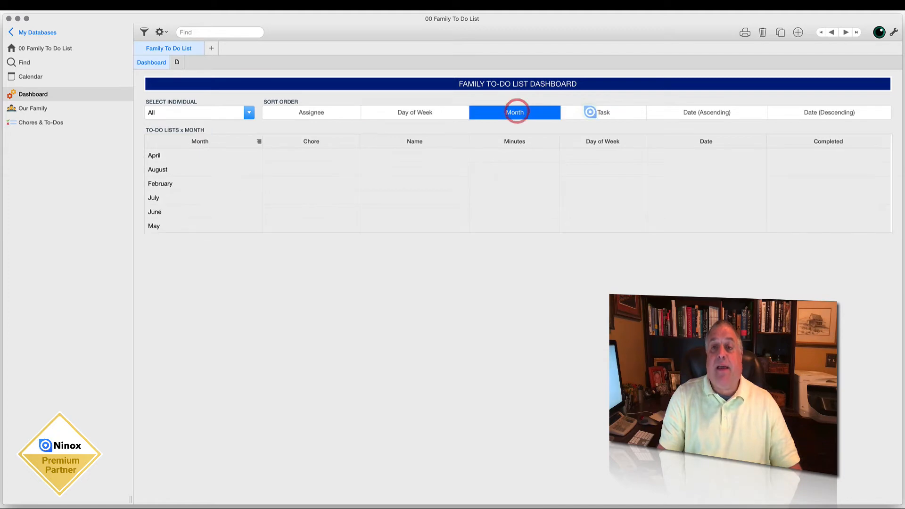
{"action": "left_click", "coordinate": [605, 111]}
{"action": "left_click", "coordinate": [679, 114]}
{"action": "left_click", "coordinate": [800, 108]}
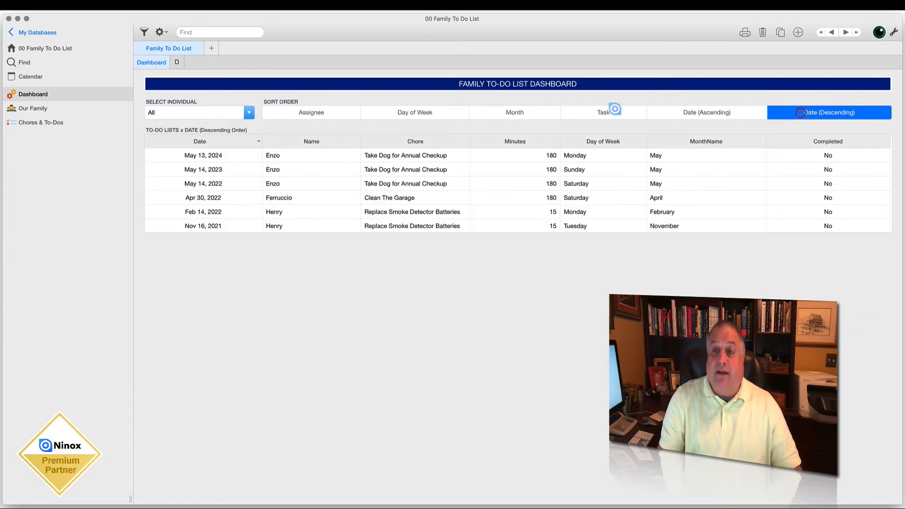
{"action": "left_click", "coordinate": [421, 112]}
{"action": "left_click", "coordinate": [356, 111]}
{"action": "left_click", "coordinate": [513, 112]}
{"action": "left_click", "coordinate": [581, 113]}
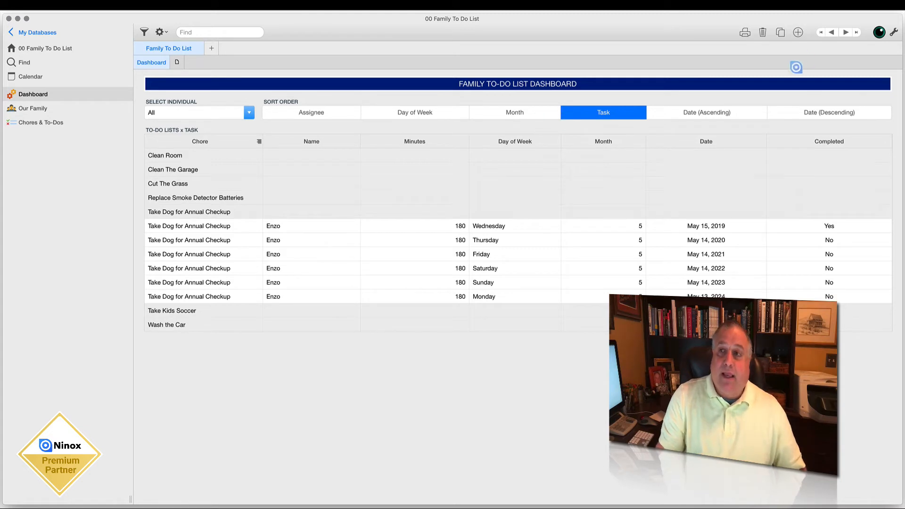
{"action": "left_click", "coordinate": [893, 31]}
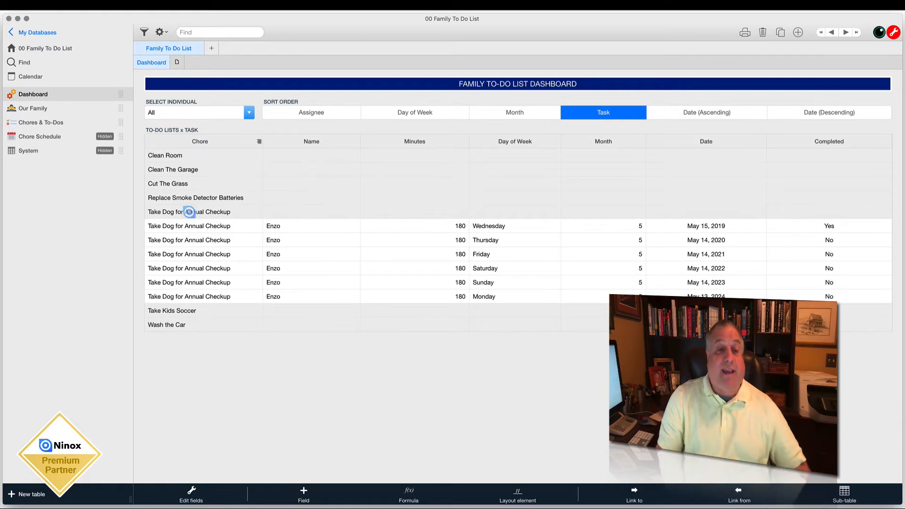
Step: Collapse the Take Dog group and filter to the dog-checkup, second and grass-cutting members in turn
{"action": "left_click", "coordinate": [189, 212]}
{"action": "left_click", "coordinate": [198, 113]}
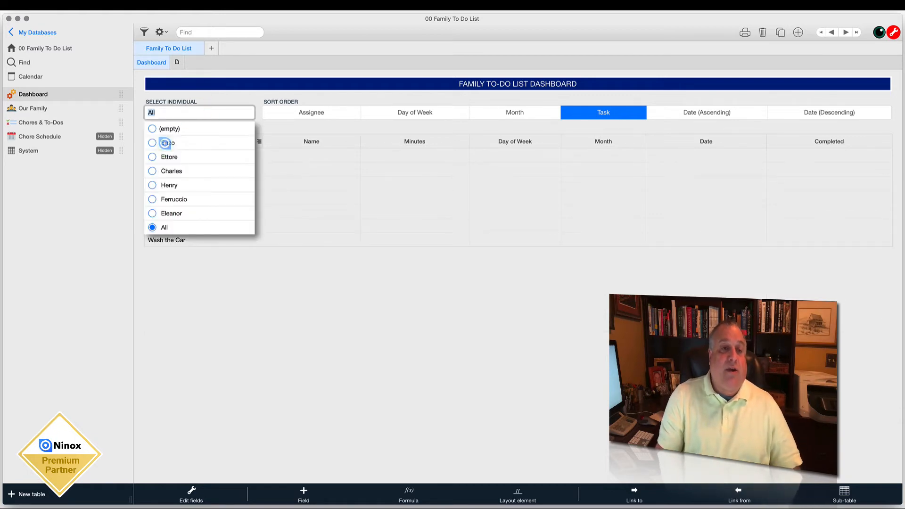
{"action": "left_click", "coordinate": [165, 142]}
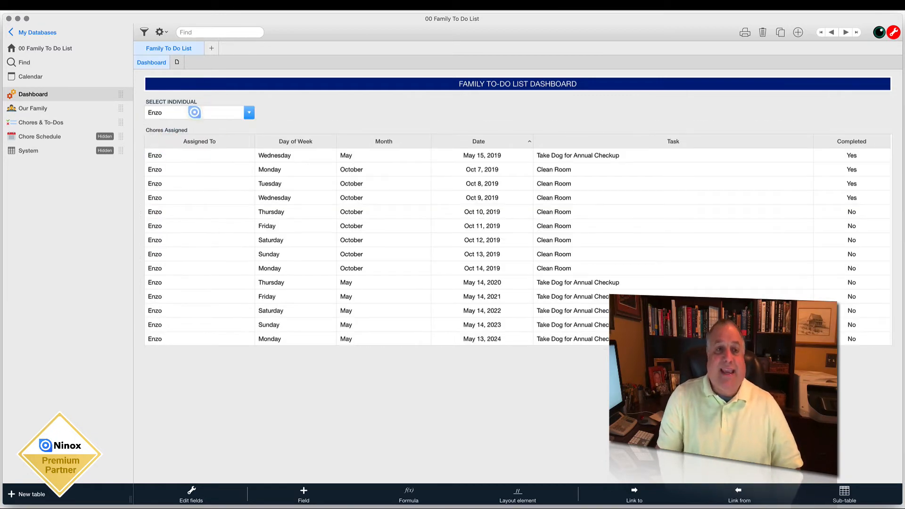
{"action": "left_click", "coordinate": [195, 112]}
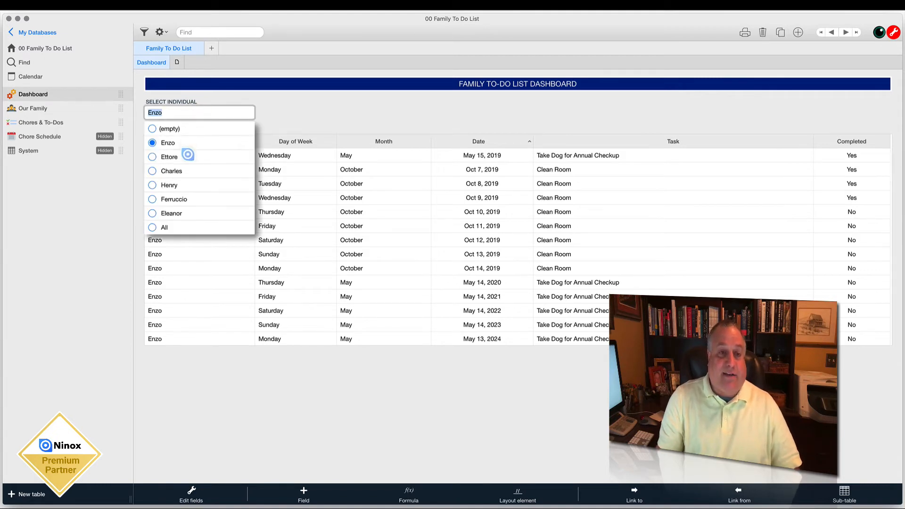
{"action": "left_click", "coordinate": [188, 156]}
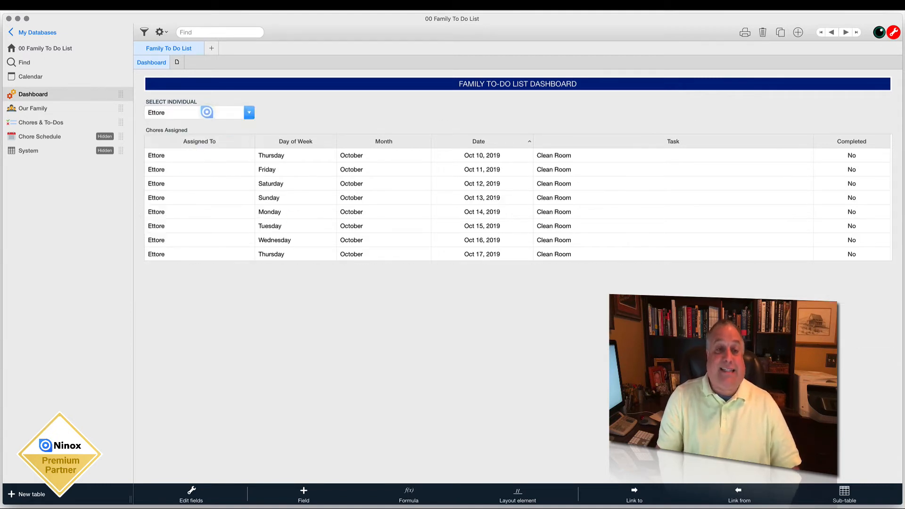
{"action": "left_click", "coordinate": [206, 112]}
{"action": "left_click", "coordinate": [187, 171]}
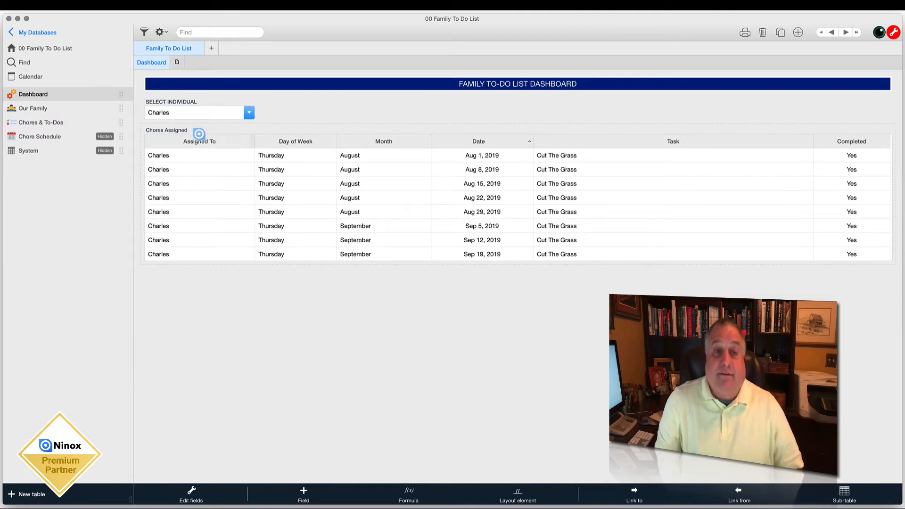
Step: Filter to the smoke-detector member and open the SELECT INDIVIDUAL field's Choice settings
{"action": "left_click", "coordinate": [199, 112]}
{"action": "left_click", "coordinate": [182, 186]}
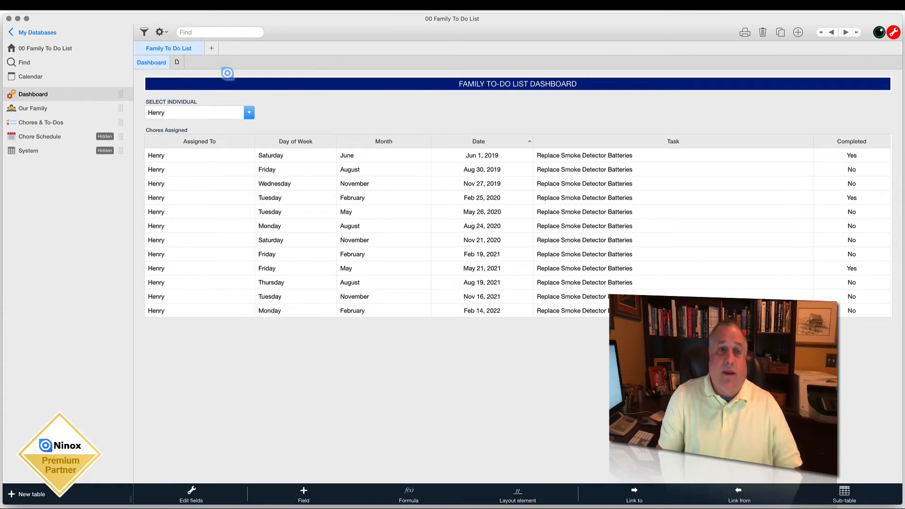
{"action": "left_click", "coordinate": [194, 103]}
{"action": "left_click", "coordinate": [200, 109]}
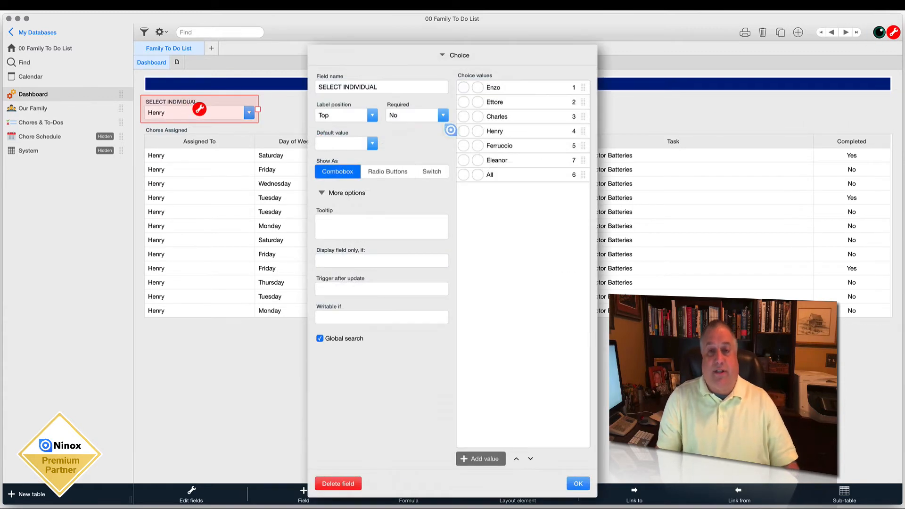
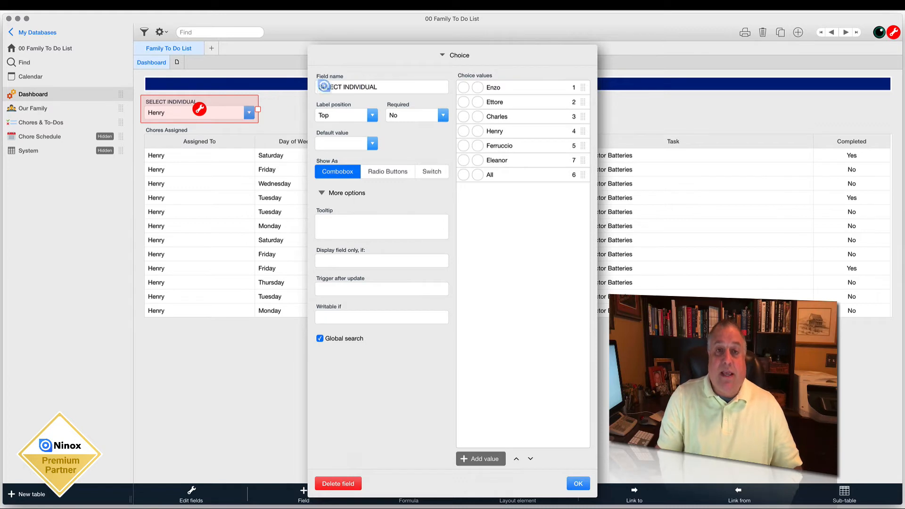
Step: Check the SELECT INDIVIDUAL field name and the Enzo choice value, then close the Choice dialog
{"action": "left_click_drag", "start_coordinate": [319, 87], "coordinate": [381, 86]}
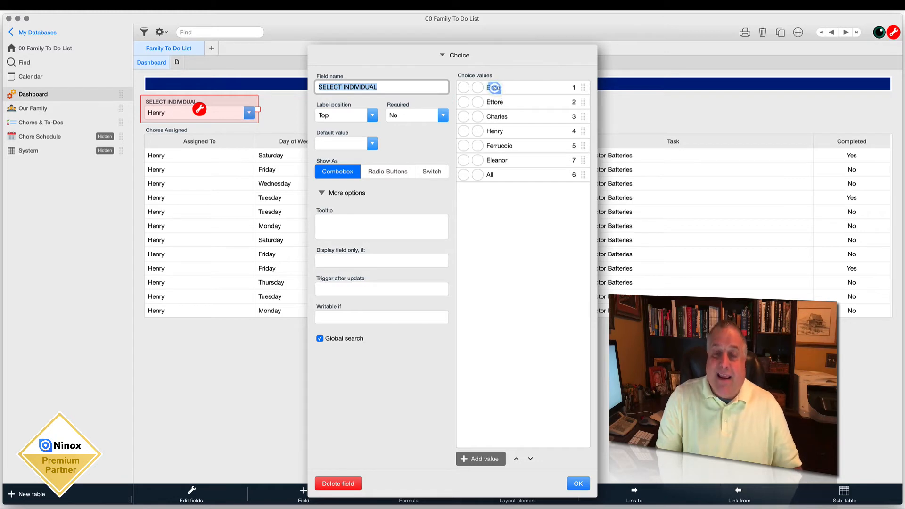
{"action": "left_click", "coordinate": [494, 87]}
{"action": "left_click", "coordinate": [530, 202]}
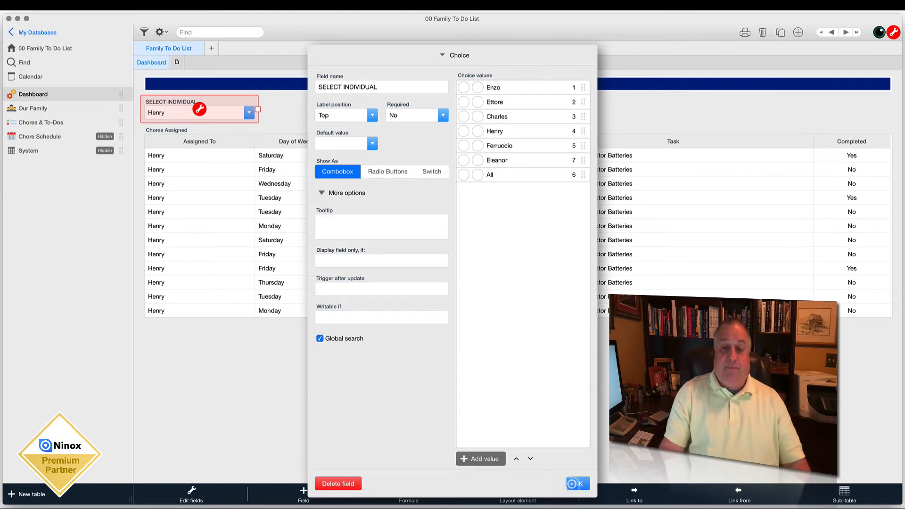
{"action": "left_click", "coordinate": [572, 483]}
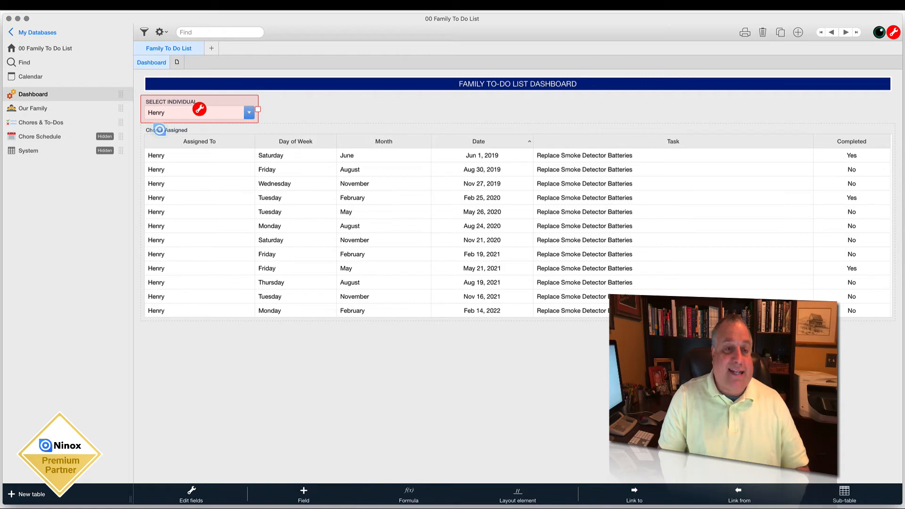
Step: Open the Chores Assigned view's formula and trace its Chore Schedule table and SELECT INDIVIDUAL reference
{"action": "left_click", "coordinate": [159, 129]}
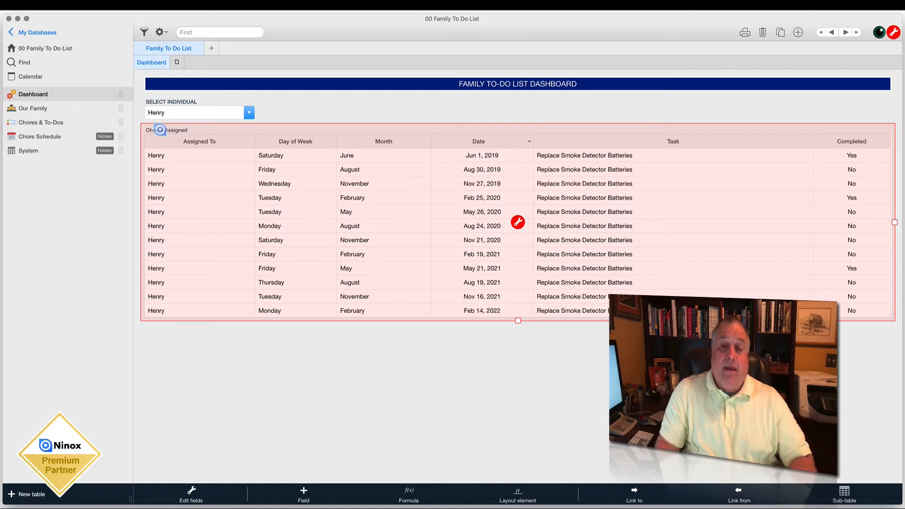
{"action": "double_click", "coordinate": [517, 223]}
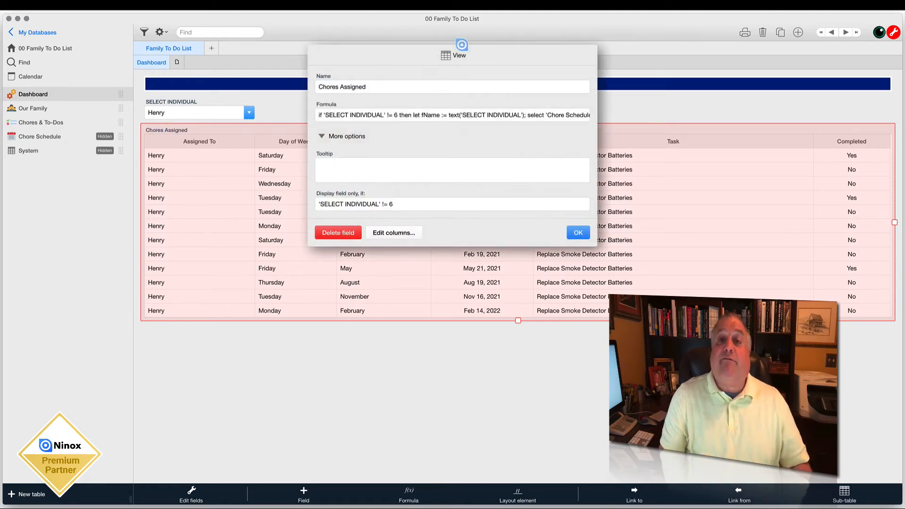
{"action": "left_click", "coordinate": [340, 120]}
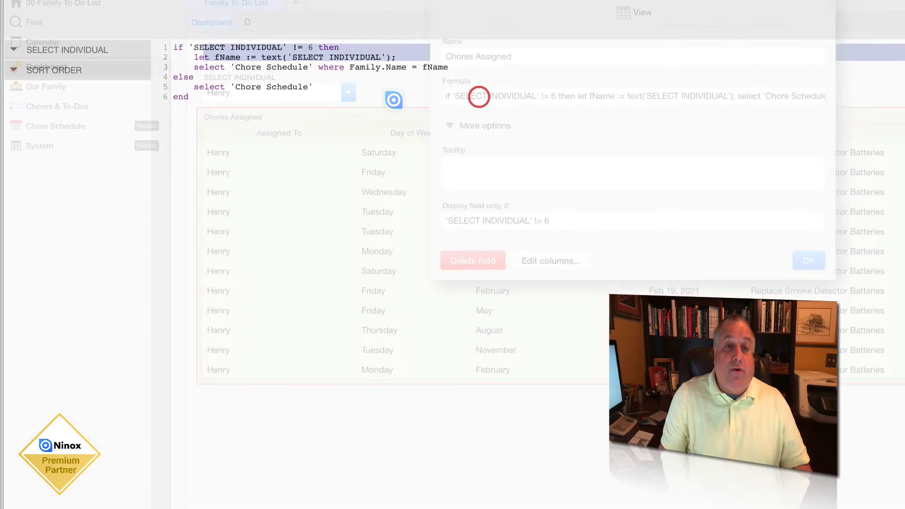
{"action": "left_click_drag", "start_coordinate": [295, 42], "coordinate": [385, 41]}
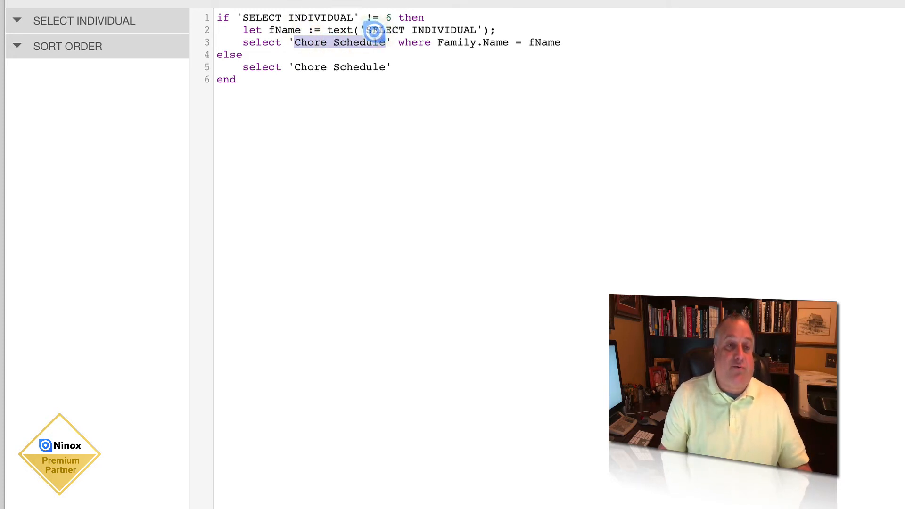
{"action": "left_click", "coordinate": [369, 29]}
{"action": "left_click_drag", "start_coordinate": [367, 30], "coordinate": [477, 29]}
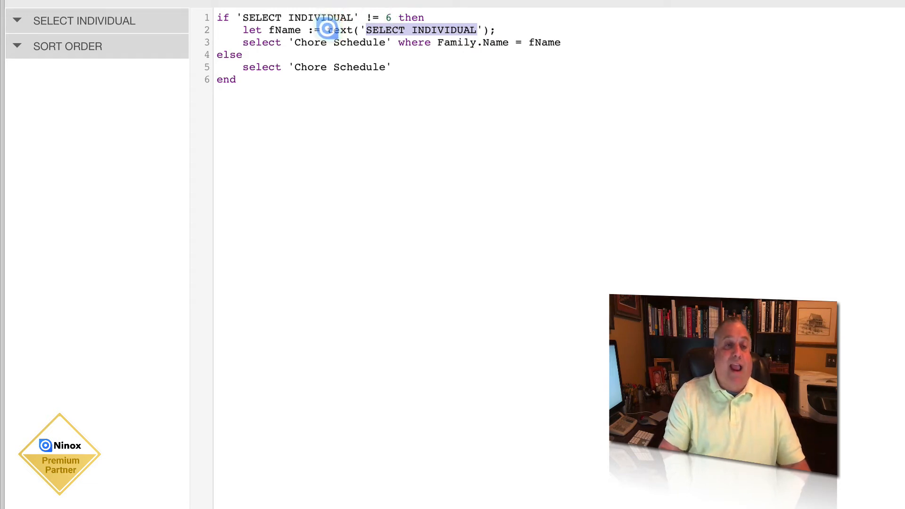
Step: Review the text() call, fName variable and Family.Name filter, then bring up SELECT INDIVIDUAL's settings
{"action": "double_click", "coordinate": [341, 29]}
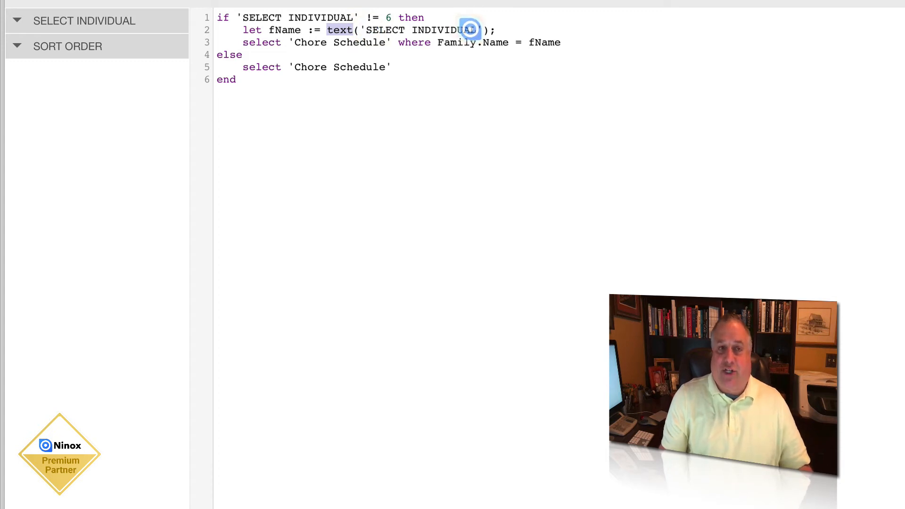
{"action": "double_click", "coordinate": [293, 30]}
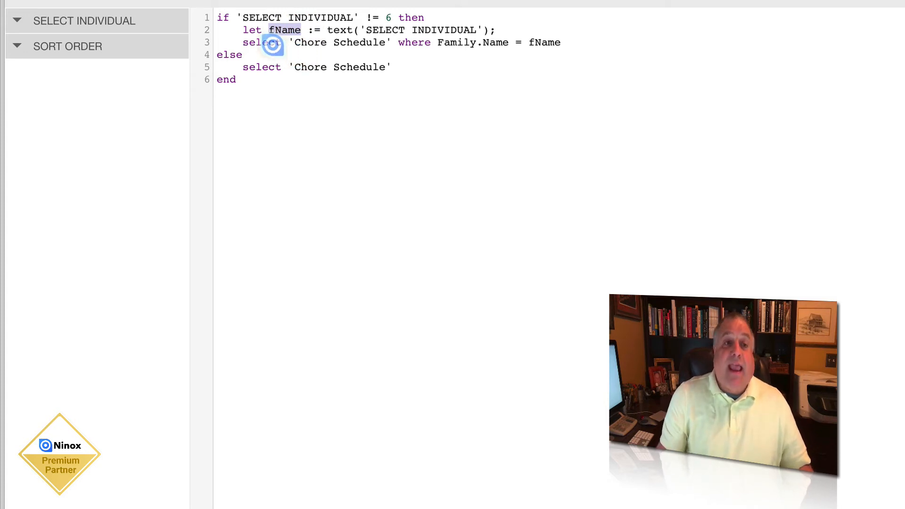
{"action": "left_click_drag", "start_coordinate": [241, 42], "coordinate": [391, 41]}
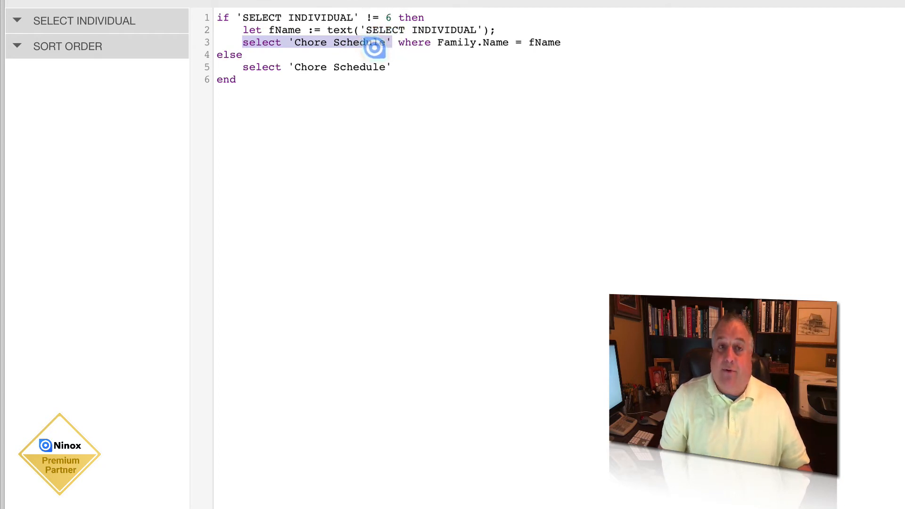
{"action": "left_click", "coordinate": [438, 40]}
{"action": "left_click_drag", "start_coordinate": [437, 40], "coordinate": [560, 44]}
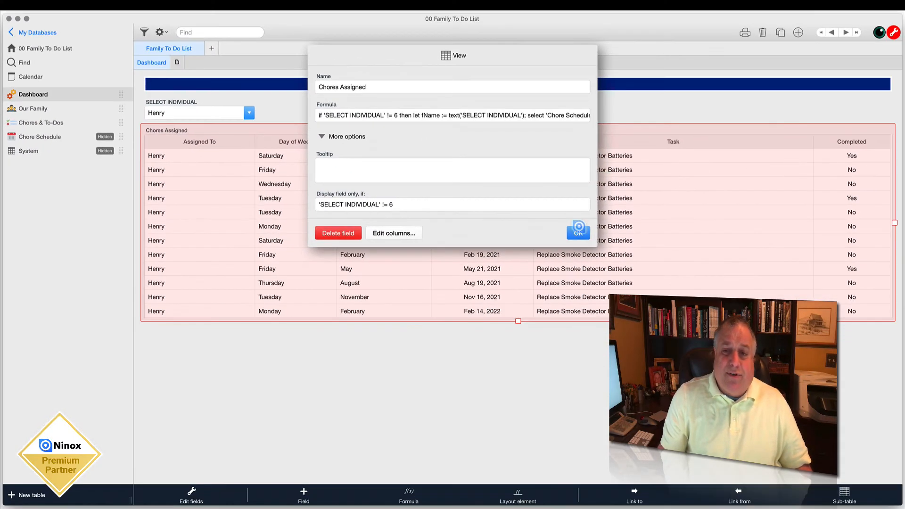
{"action": "left_click", "coordinate": [578, 230]}
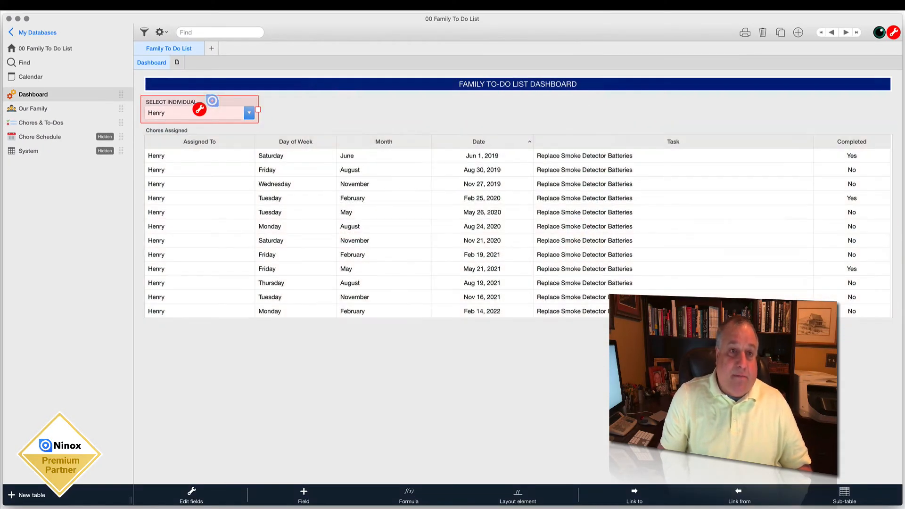
{"action": "left_click", "coordinate": [200, 109]}
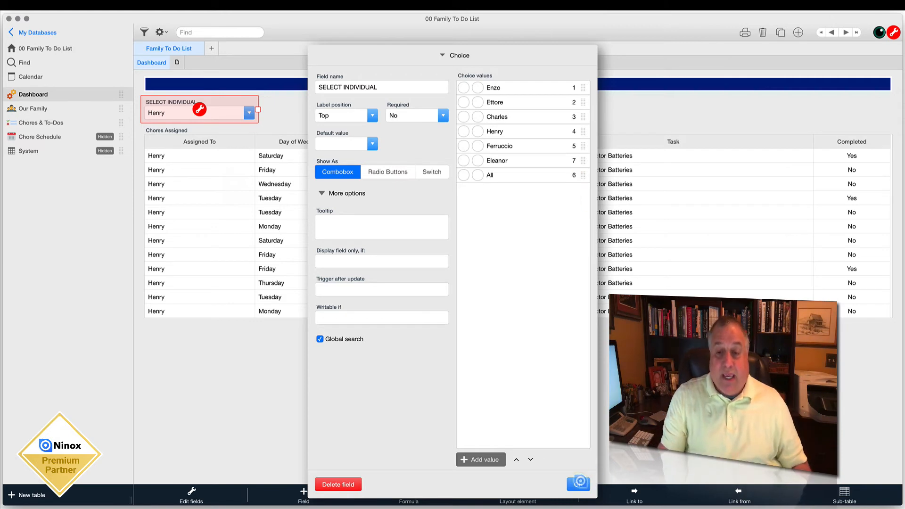
Step: Close the SELECT INDIVIDUAL settings and open the Chores Assigned view's formula editor
{"action": "left_click", "coordinate": [580, 483]}
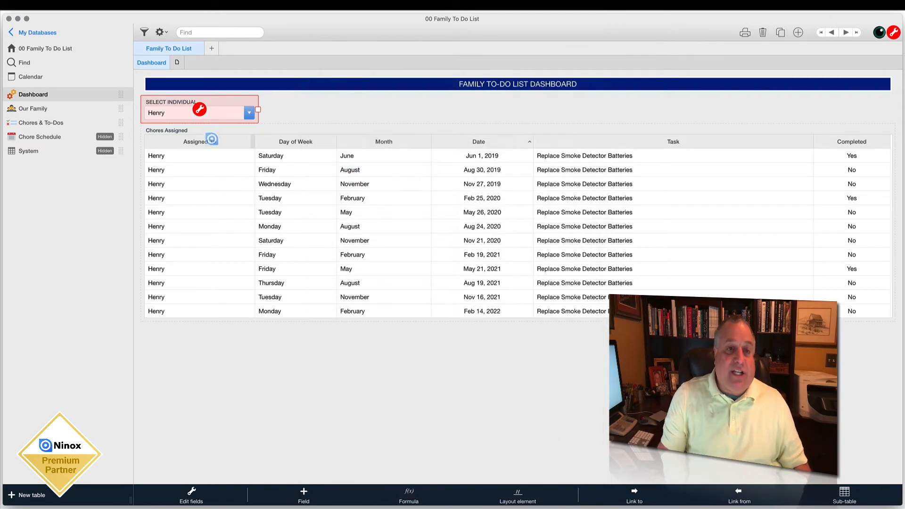
{"action": "left_click", "coordinate": [200, 109]}
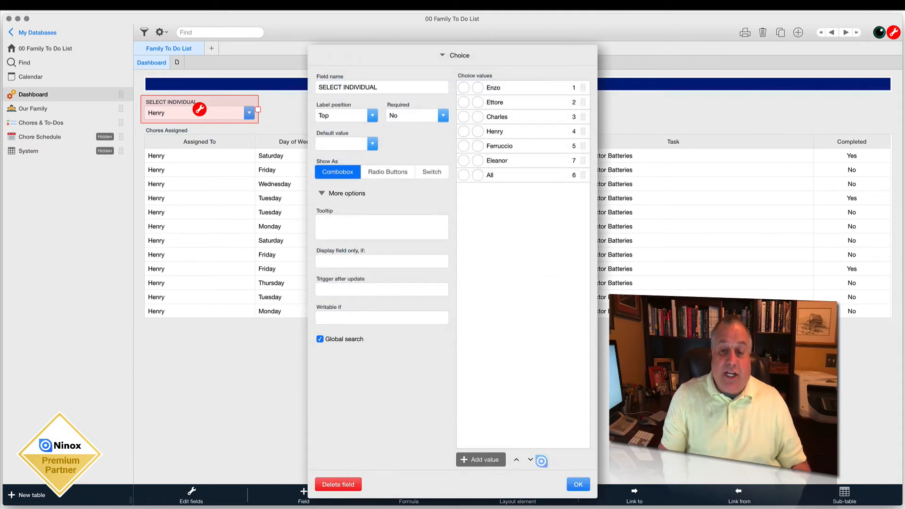
{"action": "left_click", "coordinate": [578, 484]}
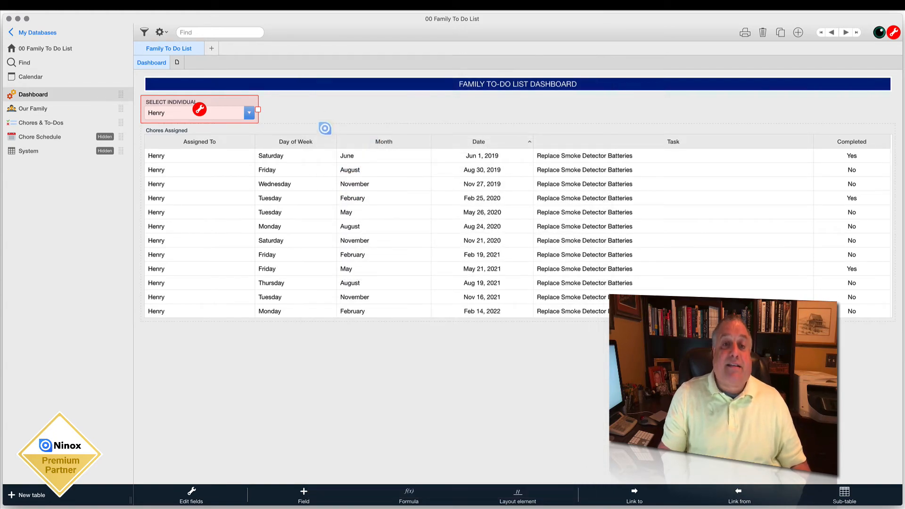
{"action": "left_click", "coordinate": [325, 128]}
{"action": "left_click", "coordinate": [516, 221]}
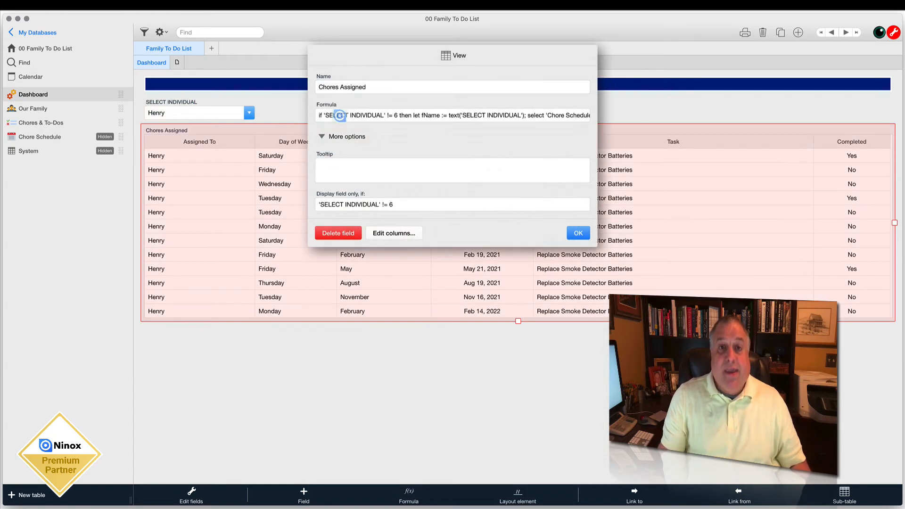
{"action": "left_click", "coordinate": [338, 118]}
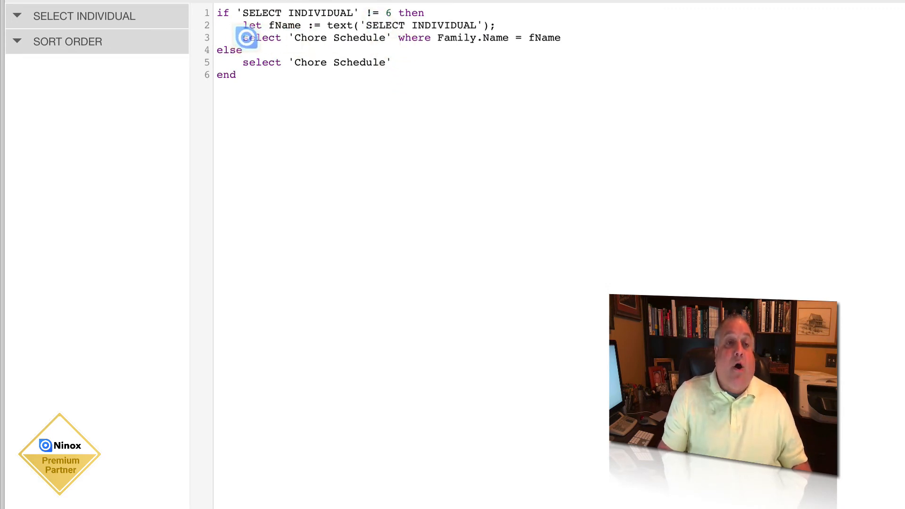
Step: Review the if/else formula: Chore Schedule filtered by Family.Name = fName, else all chores
{"action": "left_click_drag", "start_coordinate": [294, 38], "coordinate": [387, 39]}
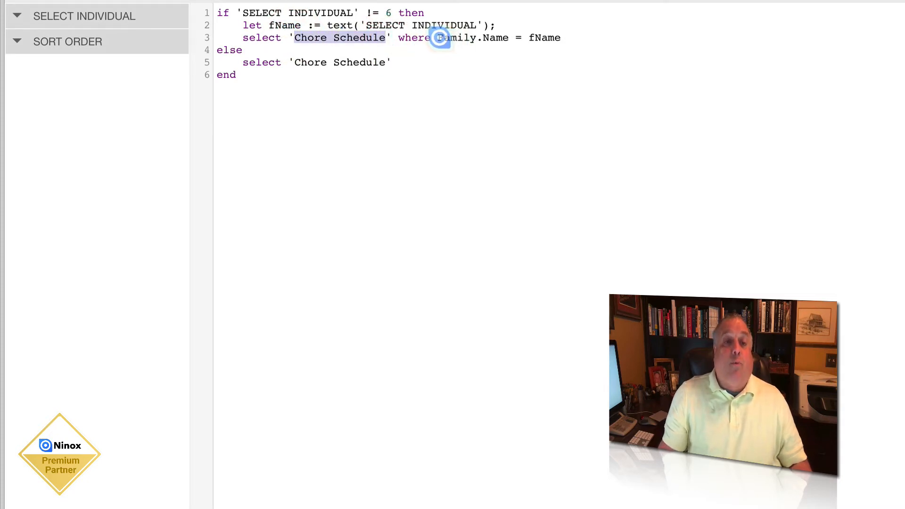
{"action": "left_click", "coordinate": [437, 37]}
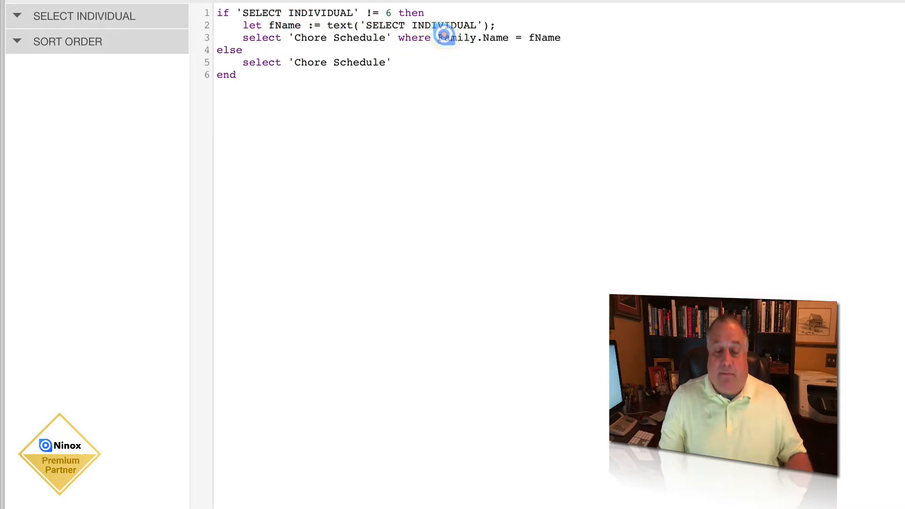
{"action": "left_click_drag", "start_coordinate": [444, 37], "coordinate": [559, 38]}
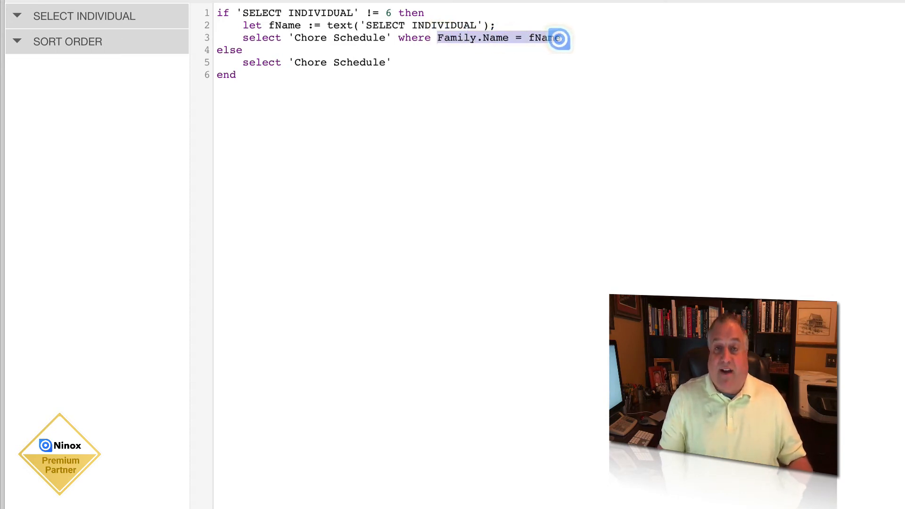
{"action": "left_click_drag", "start_coordinate": [245, 47], "coordinate": [213, 50]}
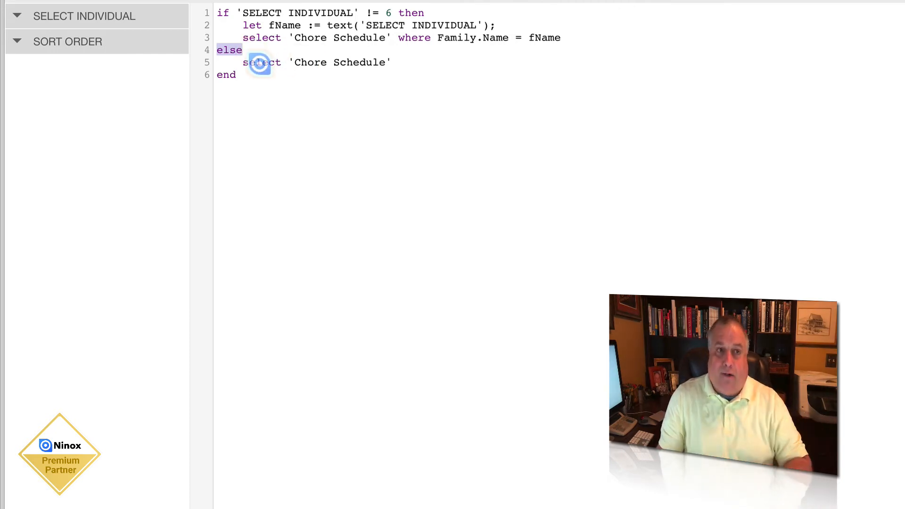
{"action": "left_click", "coordinate": [243, 62]}
{"action": "left_click_drag", "start_coordinate": [244, 61], "coordinate": [396, 58]}
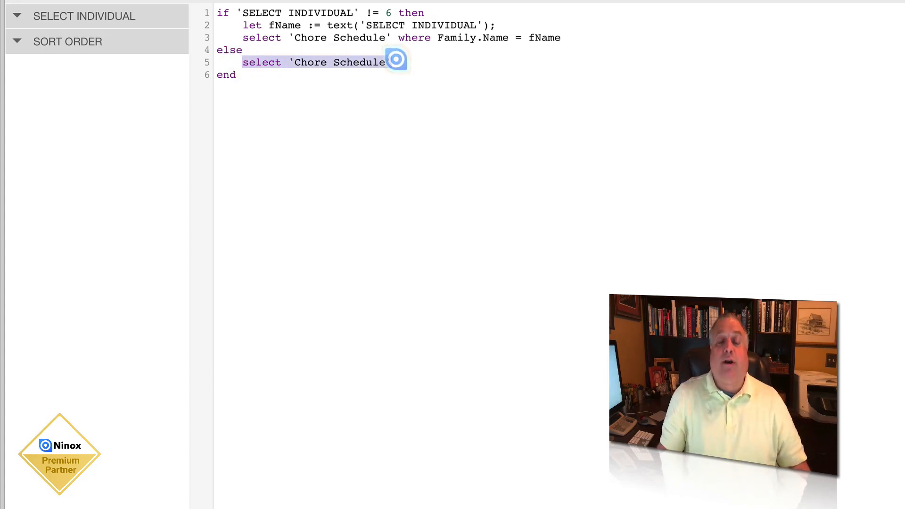
{"action": "left_click_drag", "start_coordinate": [398, 37], "coordinate": [560, 37]}
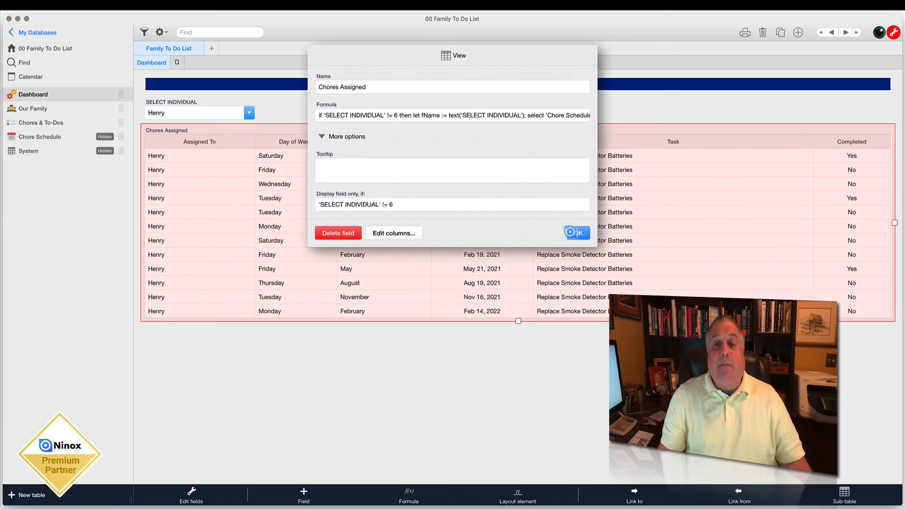
{"action": "left_click", "coordinate": [689, 244]}
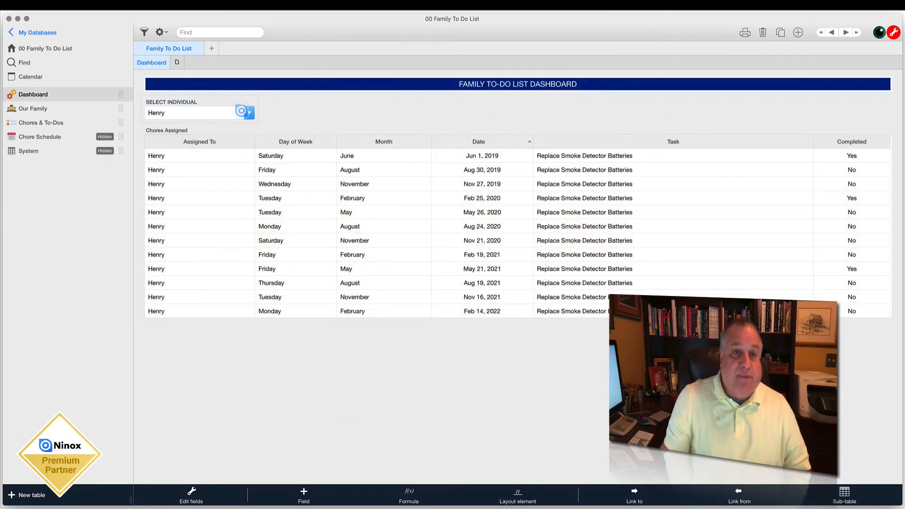
Step: Filter the dashboard to Enzo, Charles, Henry, then Enzo again
{"action": "left_click", "coordinate": [248, 113]}
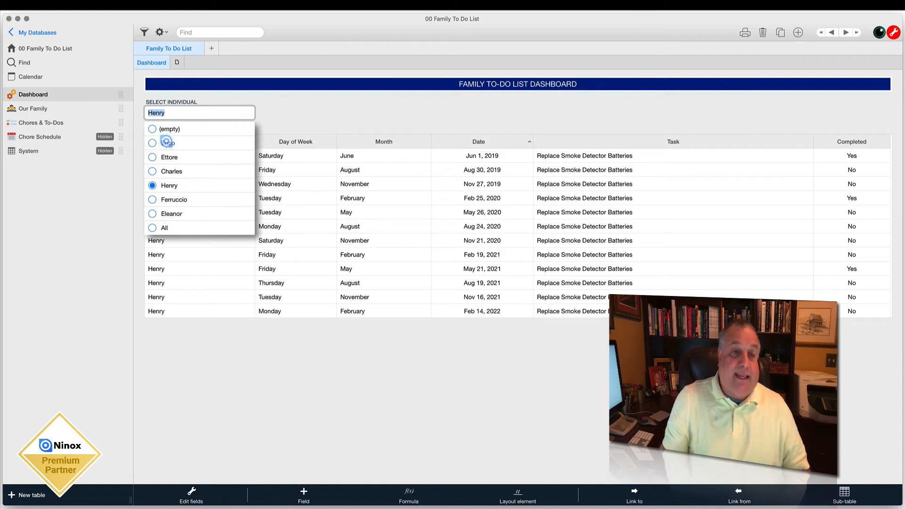
{"action": "left_click", "coordinate": [168, 142]}
{"action": "left_click", "coordinate": [197, 114]}
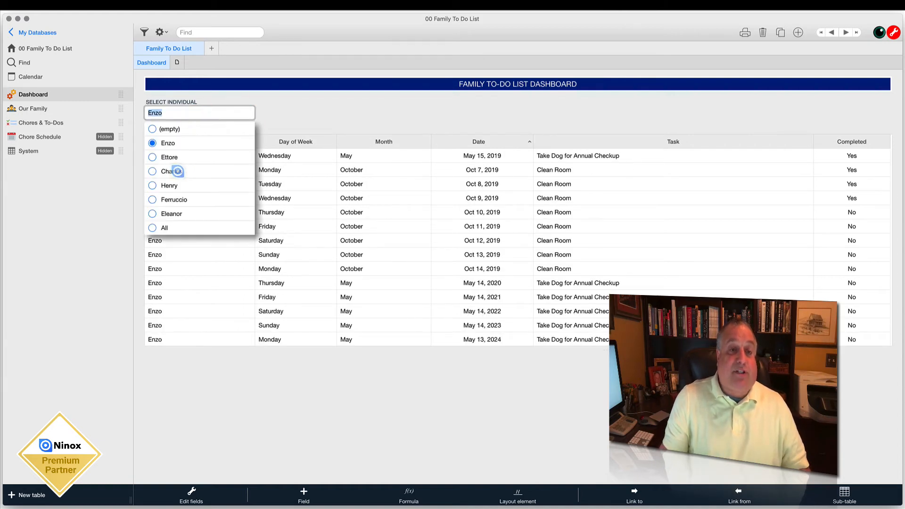
{"action": "left_click", "coordinate": [178, 169]}
{"action": "left_click", "coordinate": [183, 114]}
{"action": "left_click", "coordinate": [184, 186]}
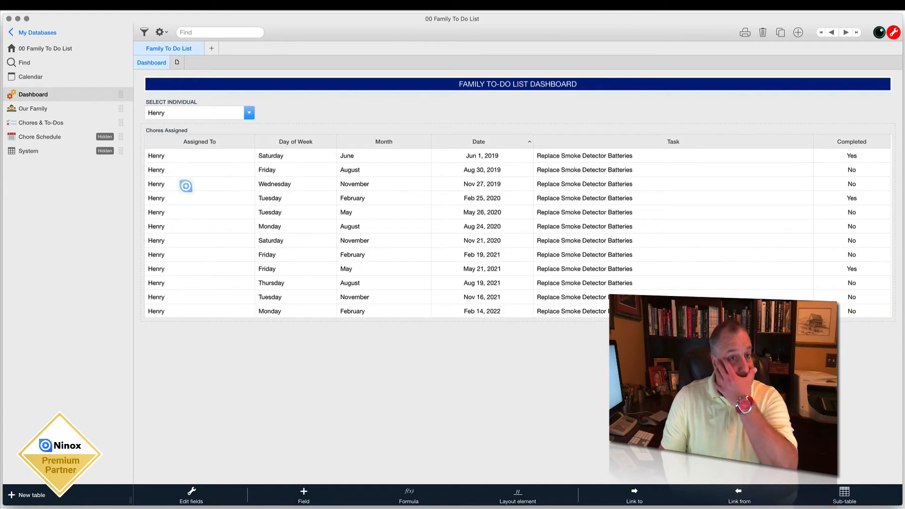
{"action": "left_click", "coordinate": [248, 115]}
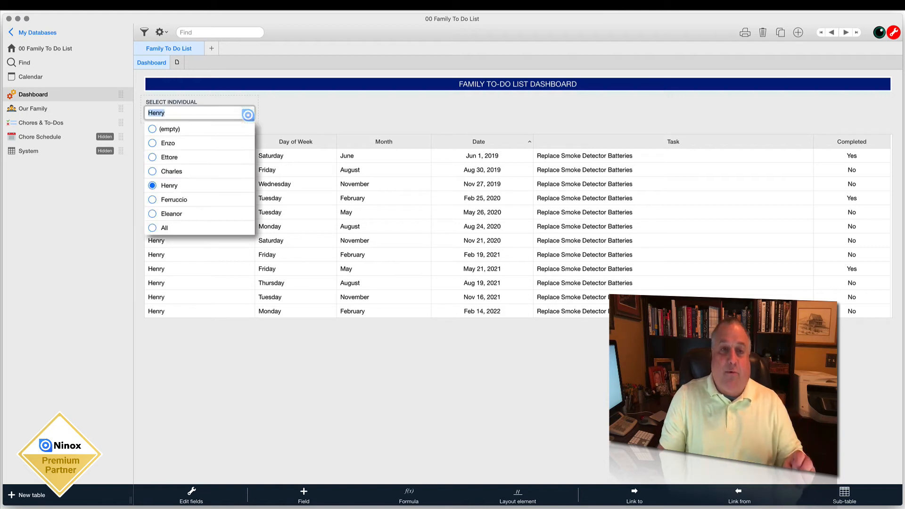
{"action": "left_click", "coordinate": [194, 140]}
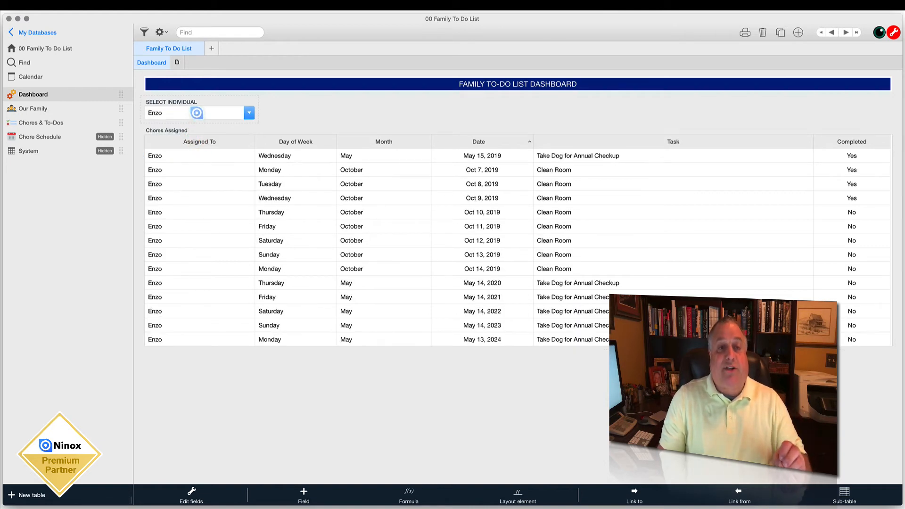
Step: Filter the dashboard to Ettore, then Charles, then All family members
{"action": "left_click", "coordinate": [197, 113]}
{"action": "left_click", "coordinate": [188, 156]}
{"action": "left_click", "coordinate": [187, 115]}
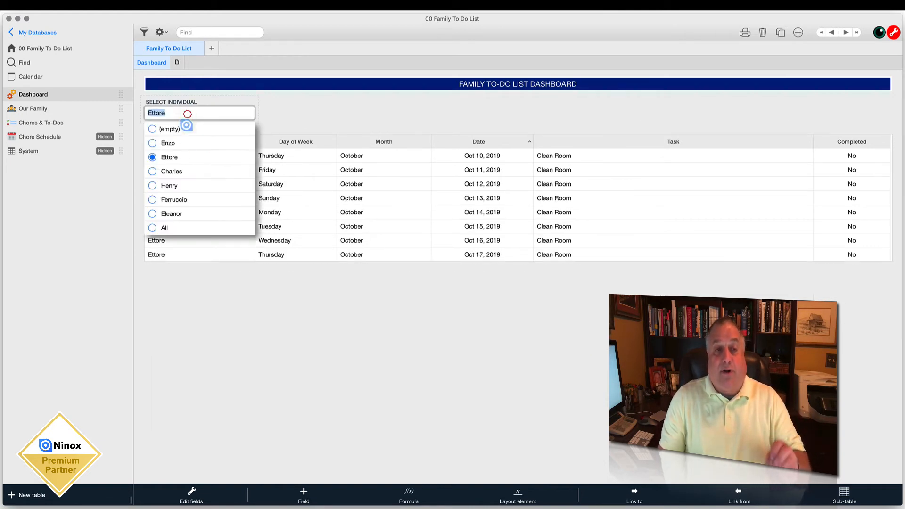
{"action": "left_click", "coordinate": [179, 170]}
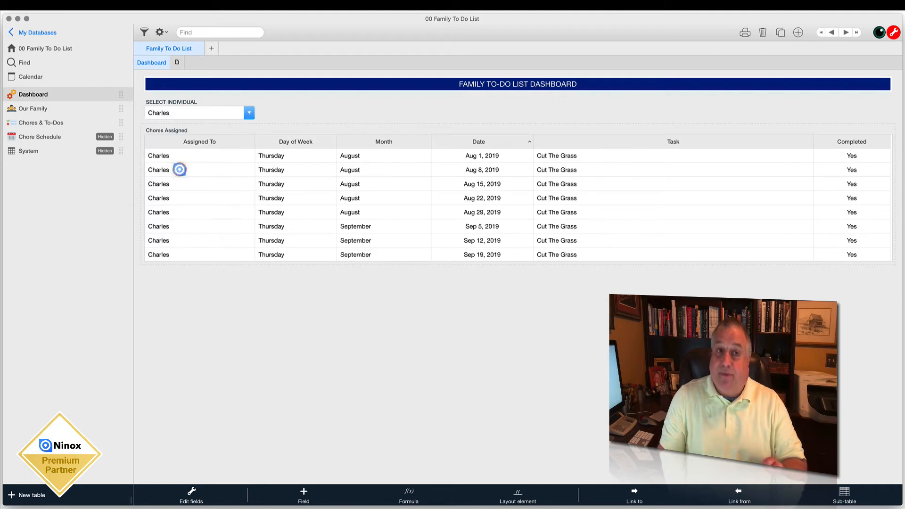
{"action": "left_click", "coordinate": [180, 115]}
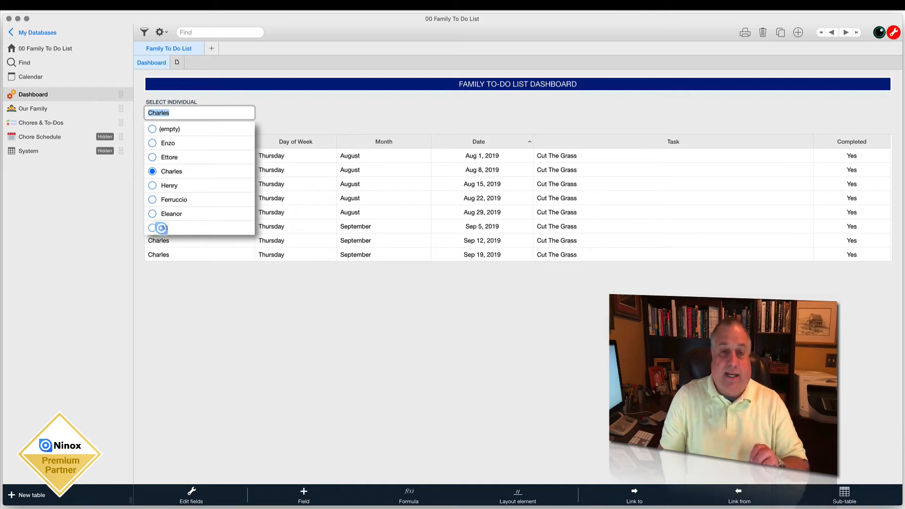
{"action": "left_click", "coordinate": [162, 228]}
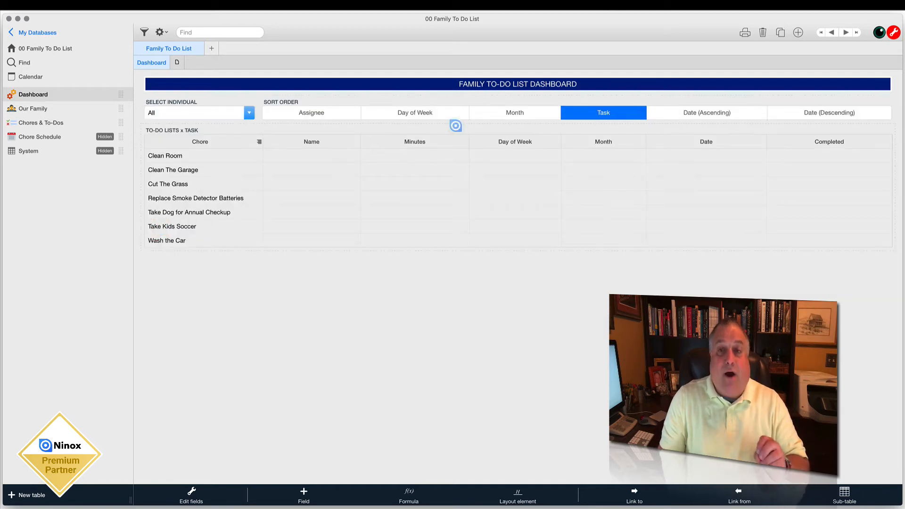
Step: Clear the Task sort and inspect SORT ORDER's display condition 'SELECT INDIVIDUAL' = 6 without changes
{"action": "left_click", "coordinate": [571, 111]}
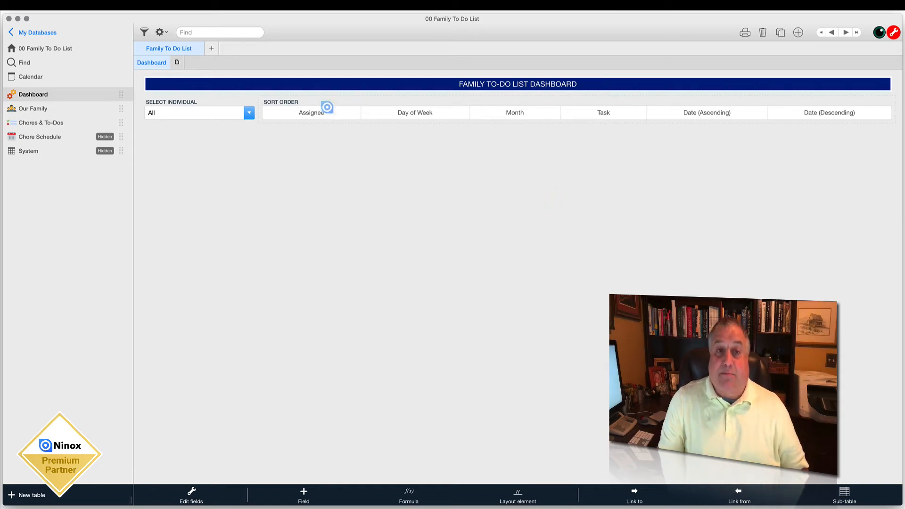
{"action": "left_click", "coordinate": [283, 100]}
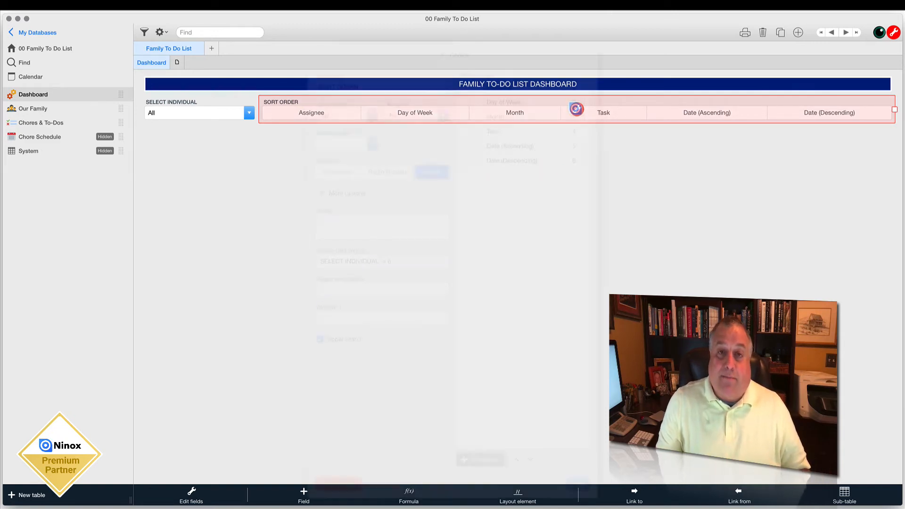
{"action": "left_click", "coordinate": [576, 109]}
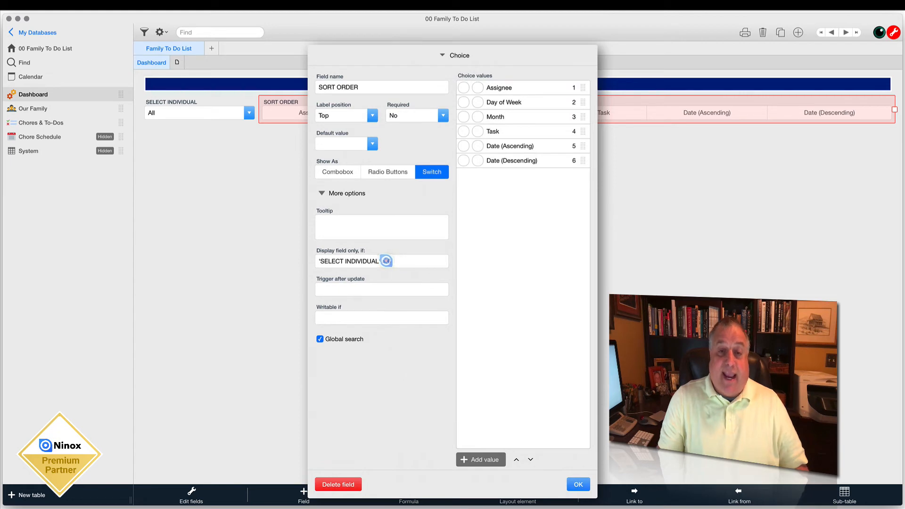
{"action": "left_click", "coordinate": [321, 260]}
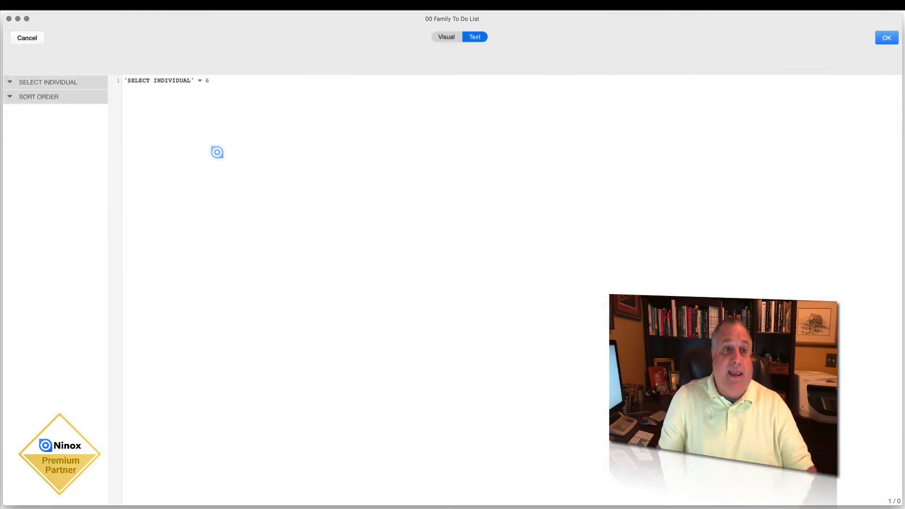
{"action": "left_click_drag", "start_coordinate": [220, 81], "coordinate": [119, 80]}
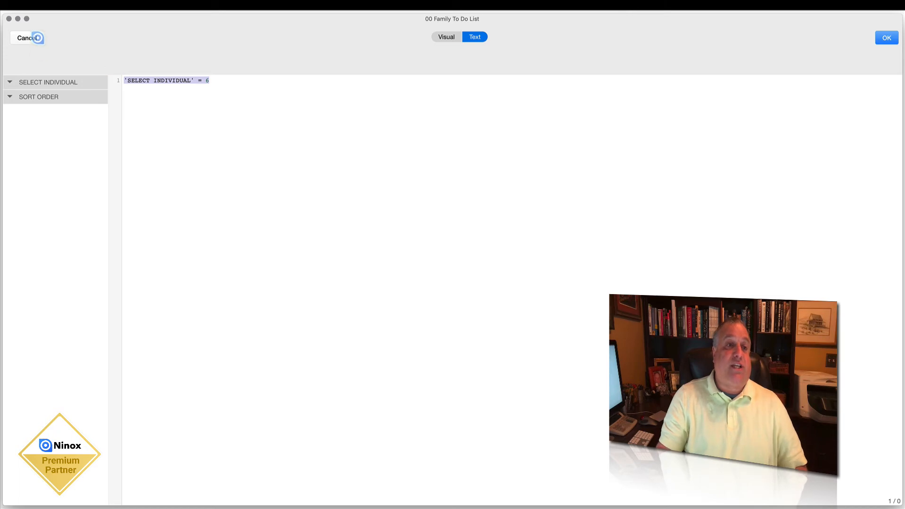
{"action": "left_click", "coordinate": [28, 37]}
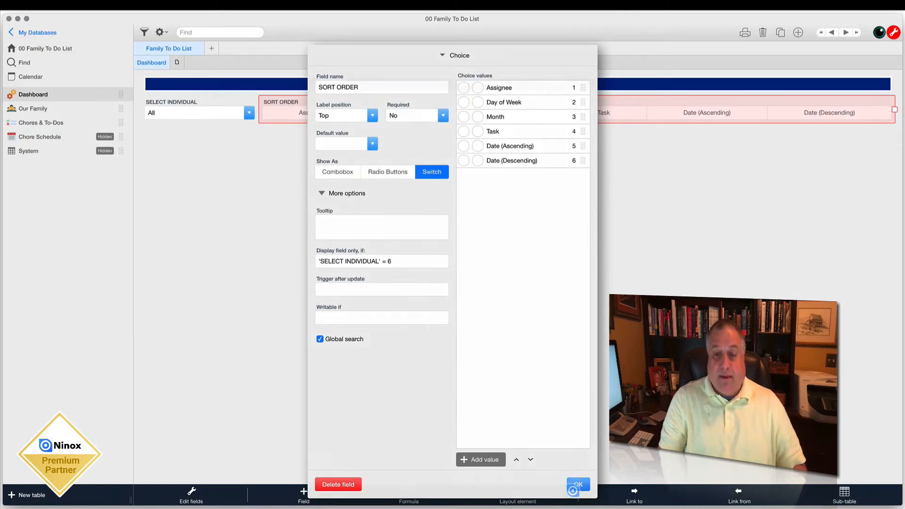
{"action": "left_click", "coordinate": [578, 484]}
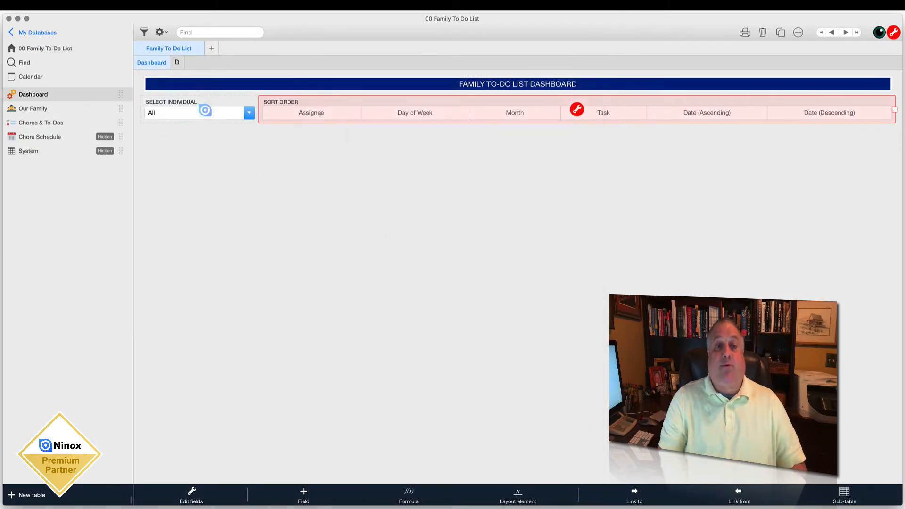
Step: Review the six SORT ORDER choice values, then close the settings and clear the element selection
{"action": "left_click", "coordinate": [360, 160]}
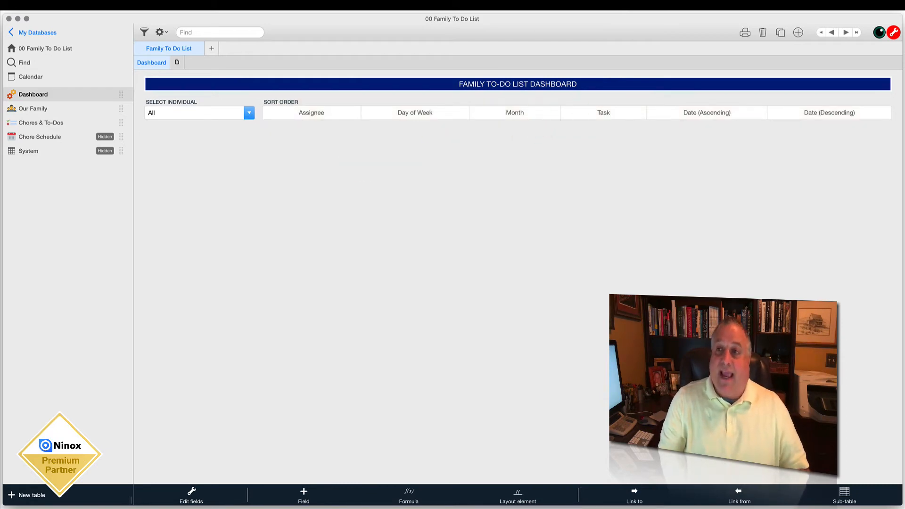
{"action": "left_click", "coordinate": [349, 102]}
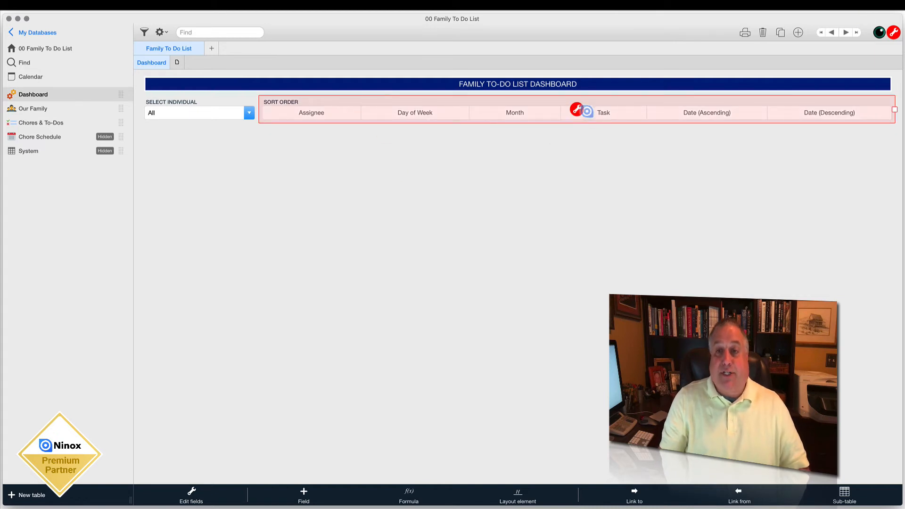
{"action": "left_click", "coordinate": [578, 110]}
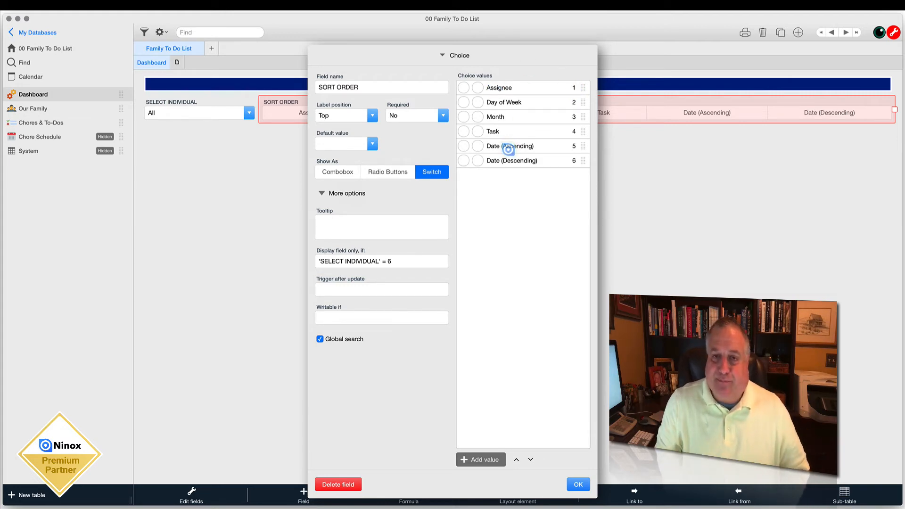
{"action": "left_click", "coordinate": [577, 484]}
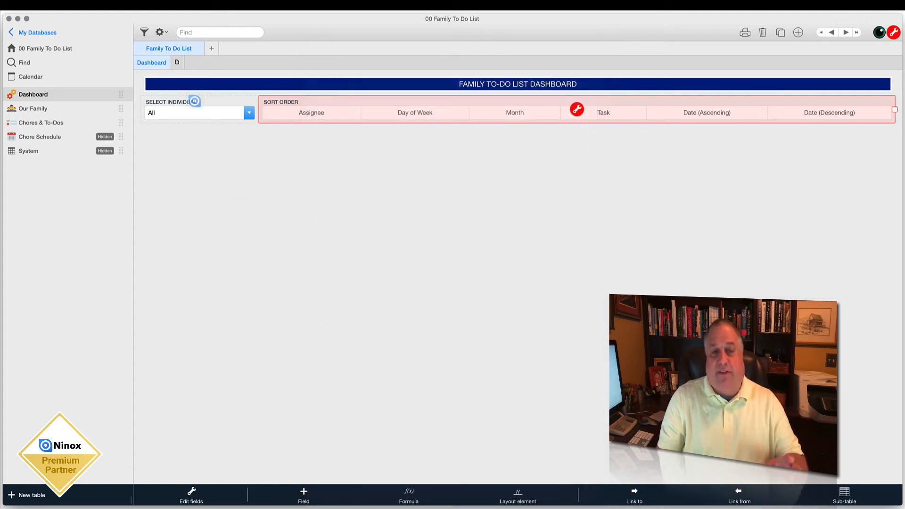
{"action": "left_click", "coordinate": [194, 101]}
{"action": "left_click", "coordinate": [203, 140]}
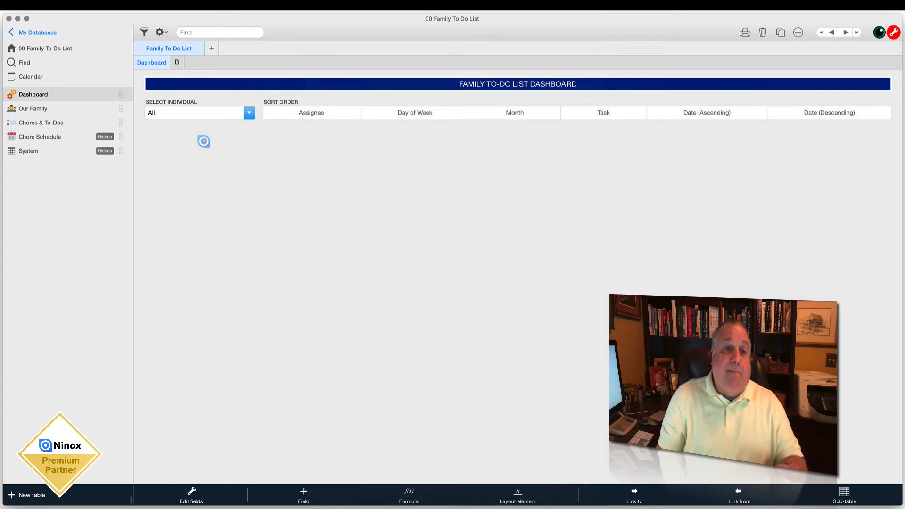
Step: Filter to Enzo and review the Chores Assigned formula's text() call and name-based select statement
{"action": "left_click", "coordinate": [250, 112]}
{"action": "left_click", "coordinate": [175, 142]}
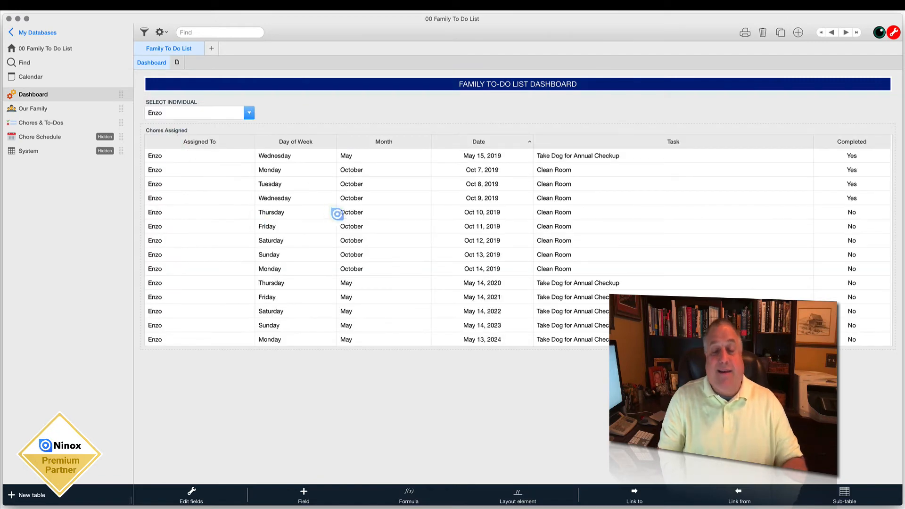
{"action": "left_click", "coordinate": [168, 130]}
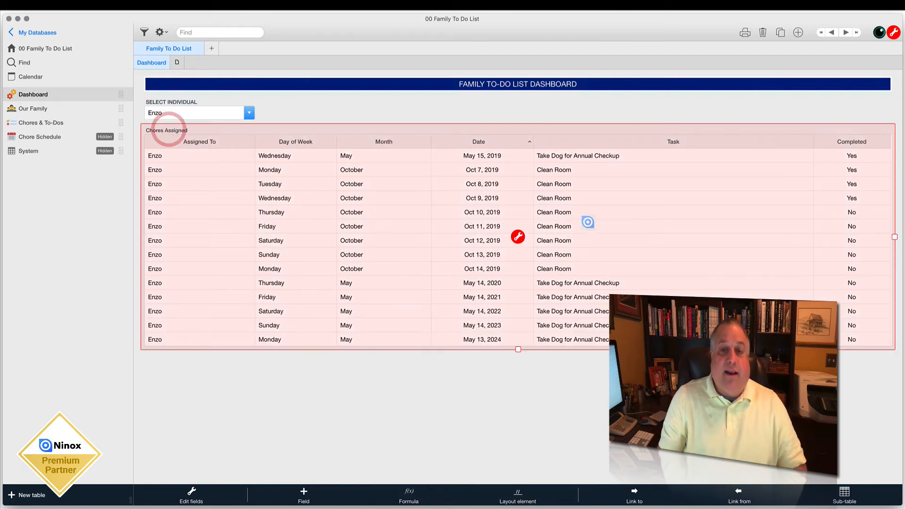
{"action": "left_click", "coordinate": [518, 236]}
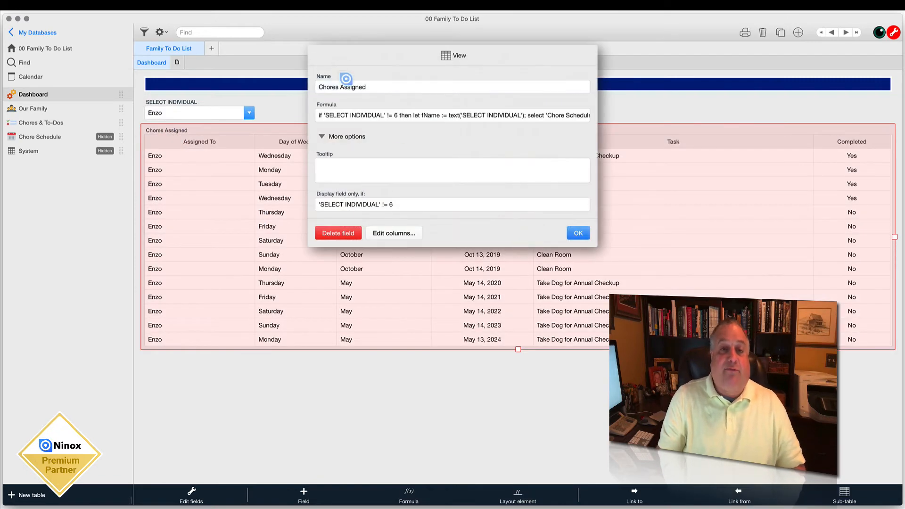
{"action": "left_click", "coordinate": [352, 115]}
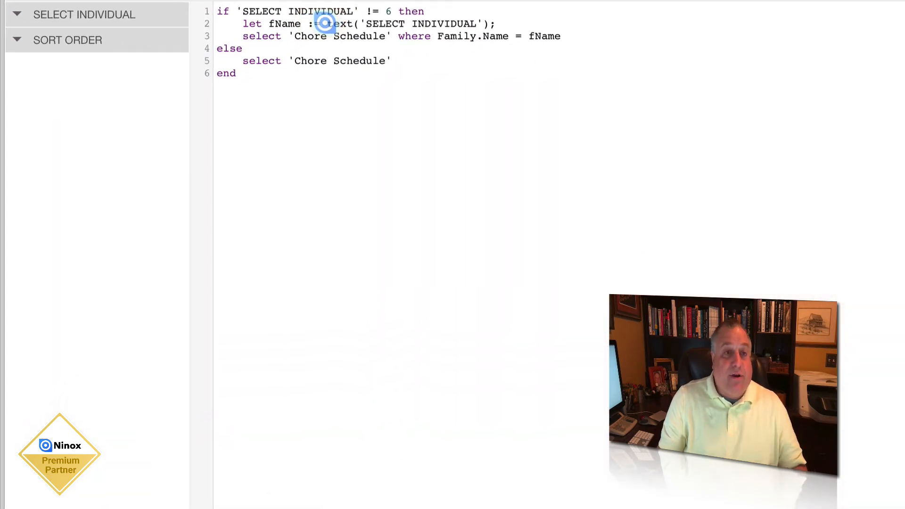
{"action": "left_click_drag", "start_coordinate": [326, 22], "coordinate": [483, 24]}
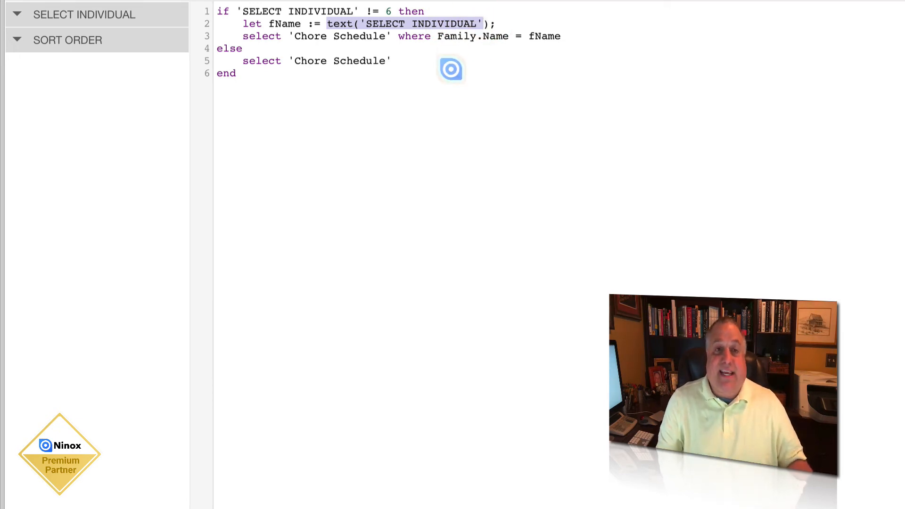
{"action": "left_click", "coordinate": [288, 32]}
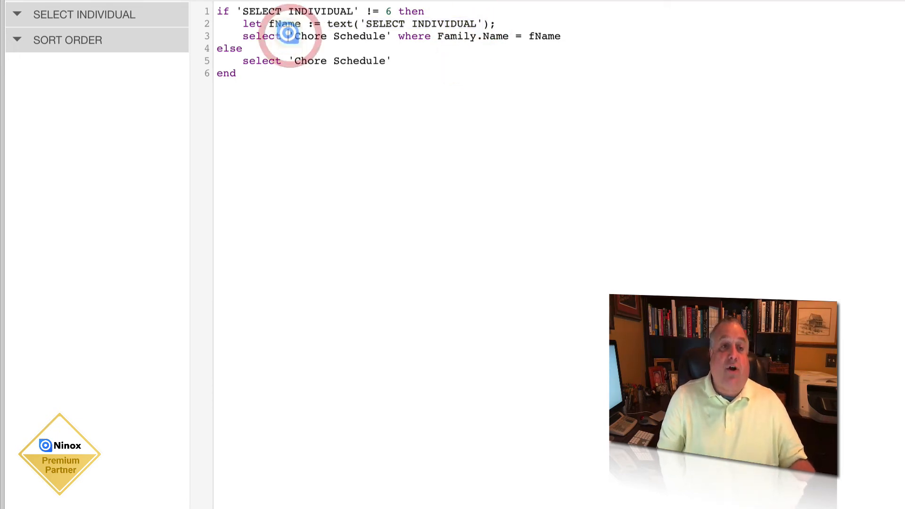
{"action": "left_click_drag", "start_coordinate": [241, 35], "coordinate": [581, 33]}
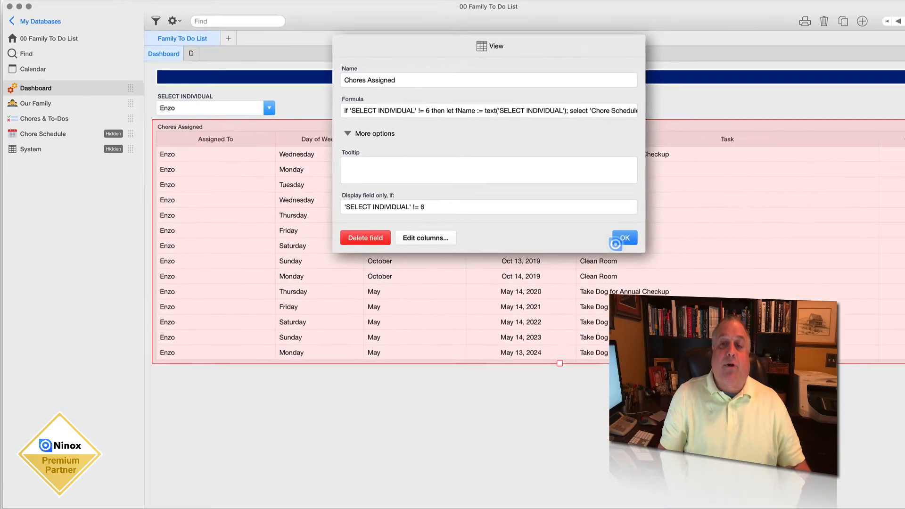
{"action": "left_click", "coordinate": [749, 243]}
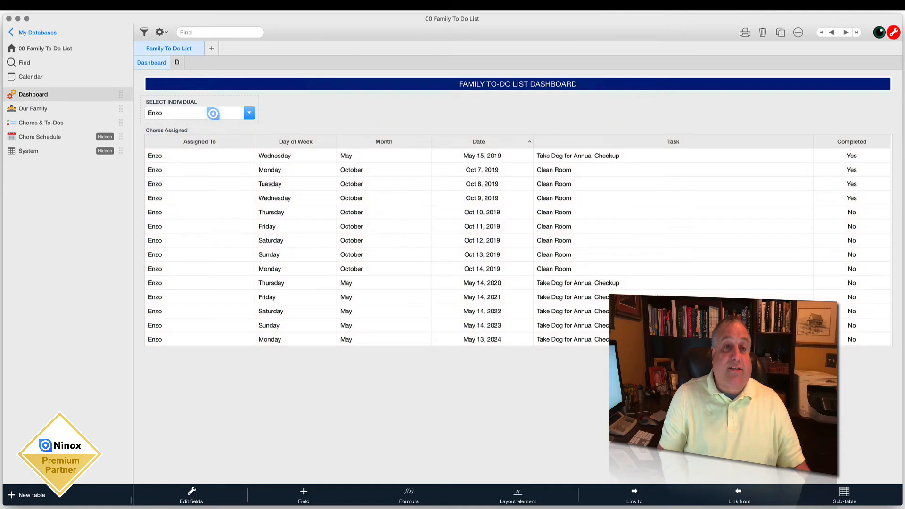
Step: Set SELECT INDIVIDUAL to All and view SORT ORDER's six choice values
{"action": "left_click", "coordinate": [239, 113]}
{"action": "left_click", "coordinate": [163, 228]}
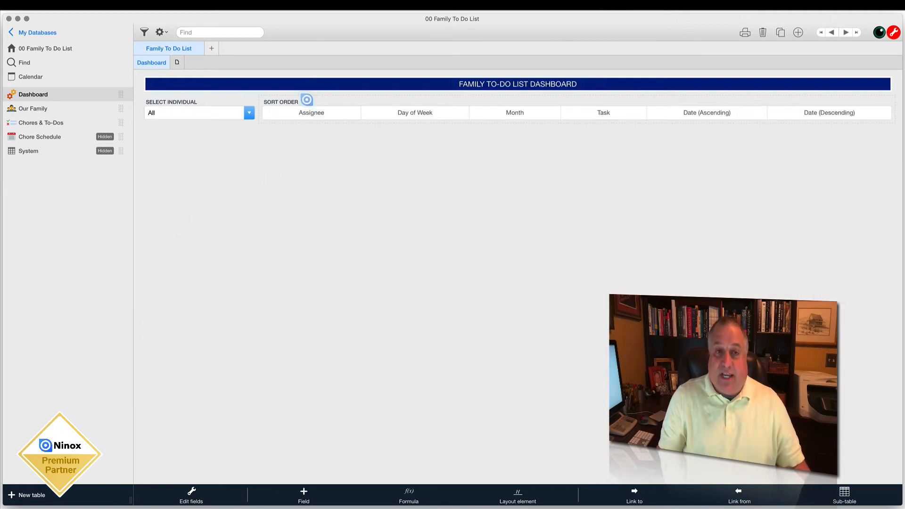
{"action": "mouse_move", "coordinate": [307, 98]}
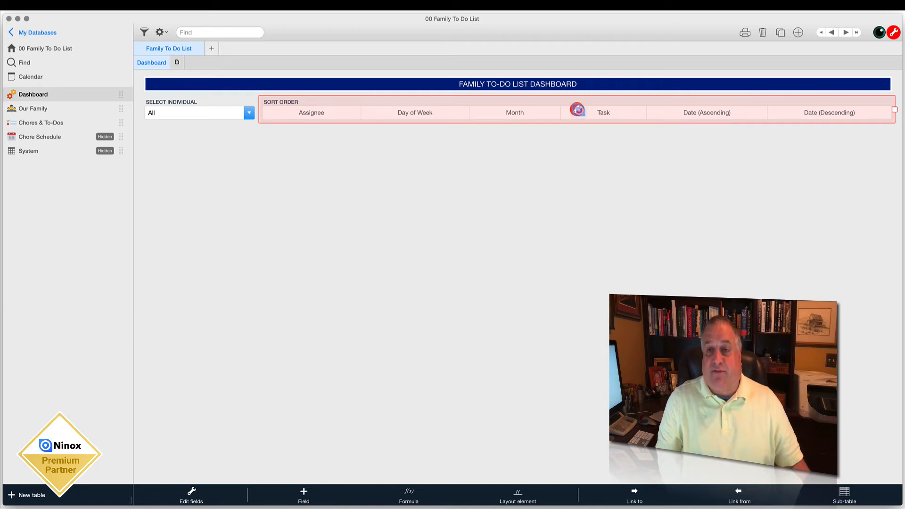
{"action": "double_click", "coordinate": [577, 109]}
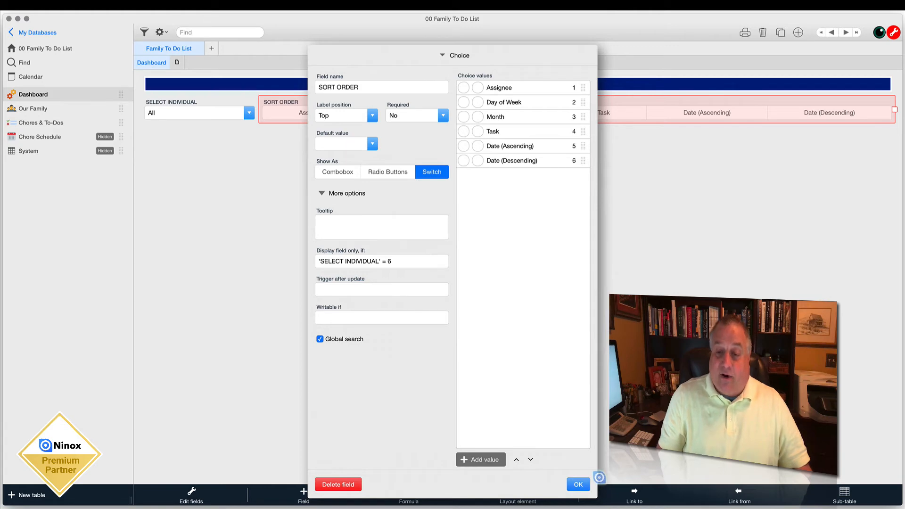
{"action": "left_click", "coordinate": [583, 484]}
Step: Cycle the to-do list through Day of Week, Month, Assignee, Task and Date (Descending) sorts
{"action": "left_click", "coordinate": [370, 113]}
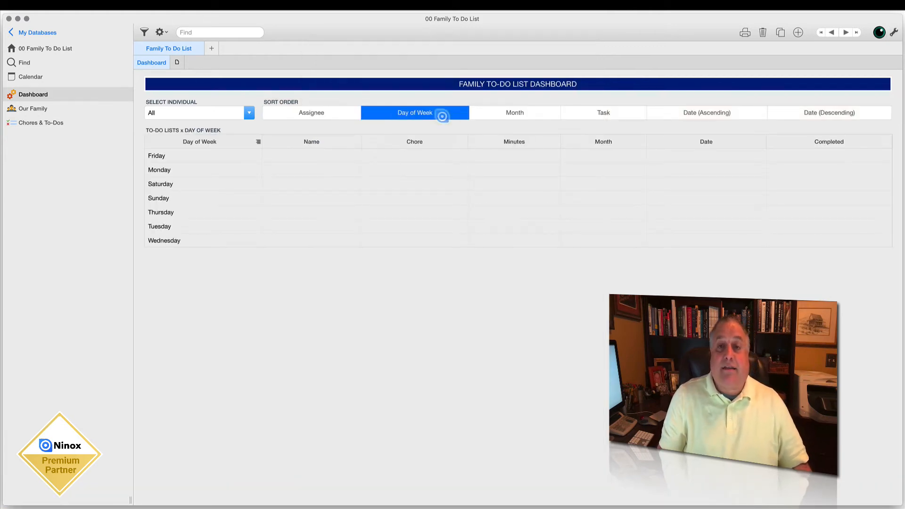
{"action": "left_click", "coordinate": [479, 113]}
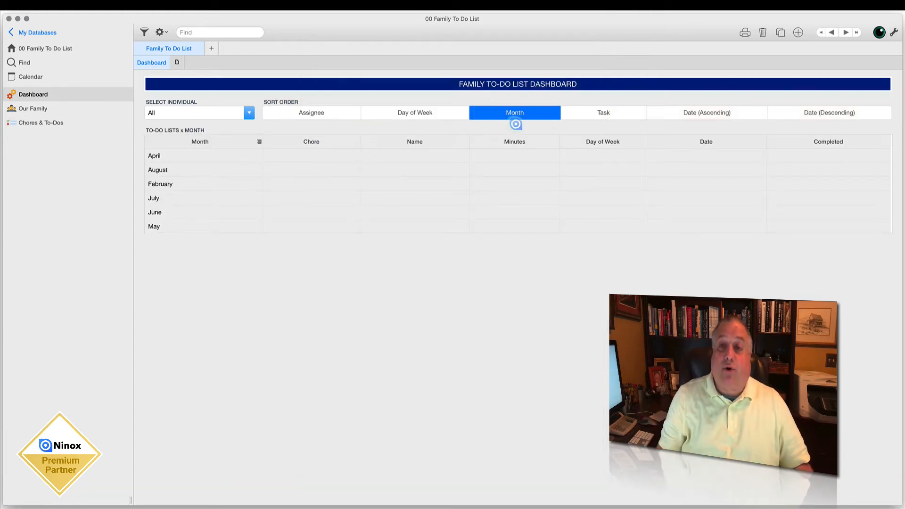
{"action": "left_click", "coordinate": [319, 112]}
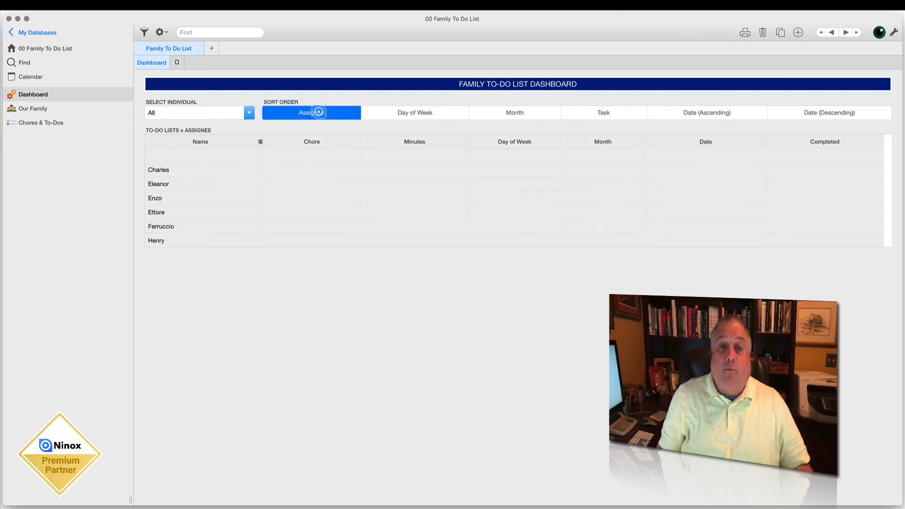
{"action": "left_click", "coordinate": [392, 113]}
{"action": "left_click", "coordinate": [494, 113]}
{"action": "left_click", "coordinate": [587, 113]}
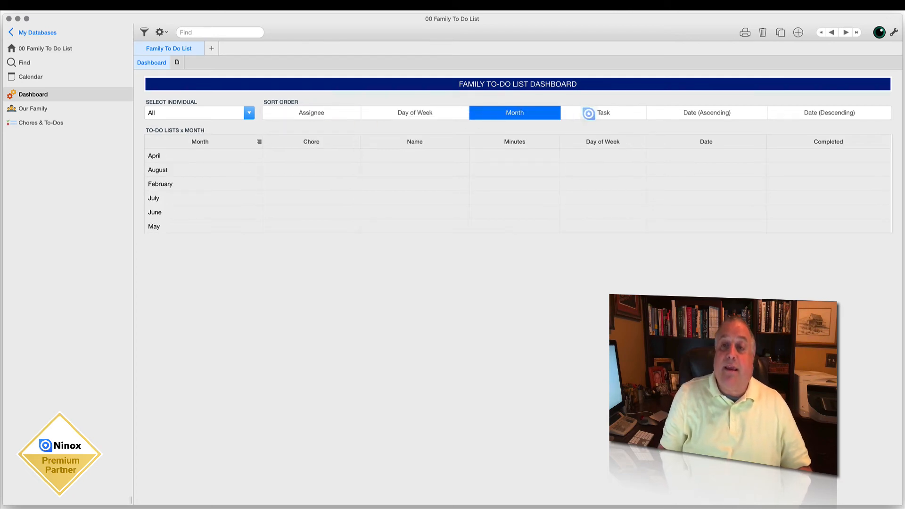
{"action": "left_click", "coordinate": [667, 113]}
Step: Step back through Month and Day of Week to the Assignee sort and turn on dashboard editing
{"action": "left_click", "coordinate": [811, 113]}
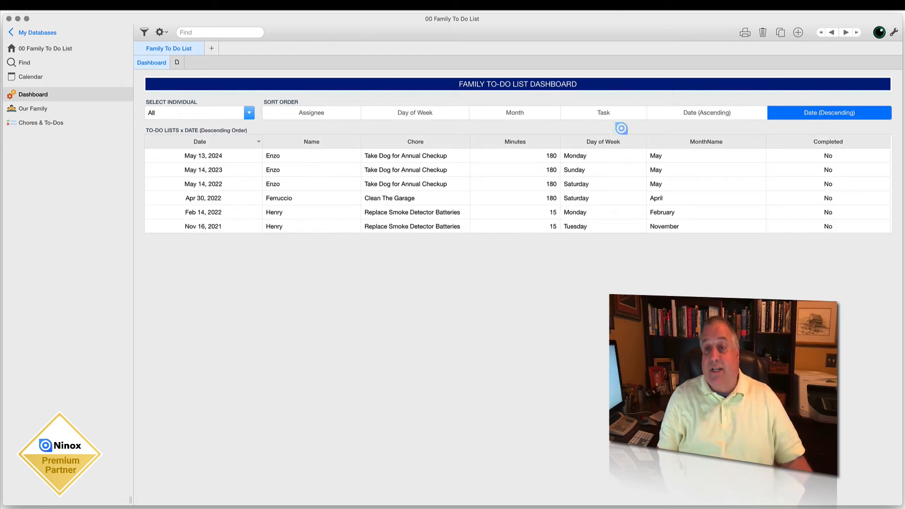
{"action": "left_click", "coordinate": [681, 111]}
{"action": "left_click", "coordinate": [595, 113]}
{"action": "left_click", "coordinate": [540, 114]}
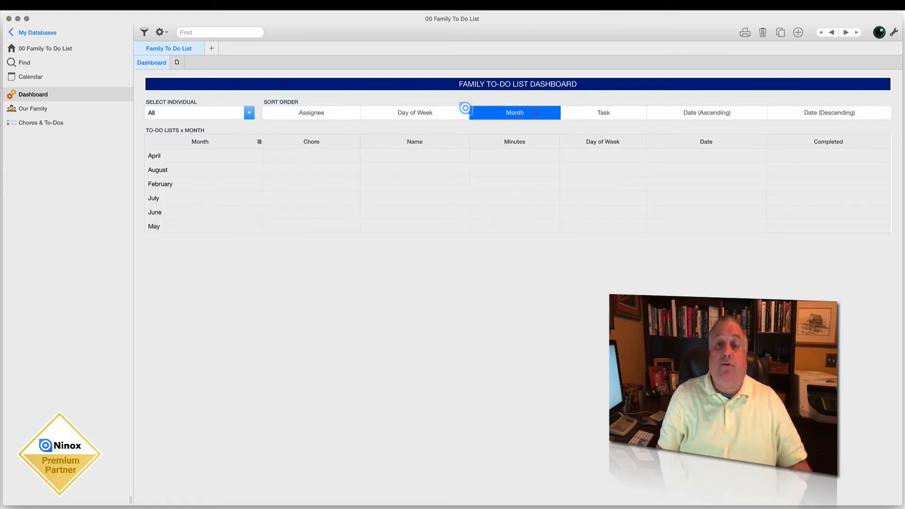
{"action": "left_click", "coordinate": [445, 112]}
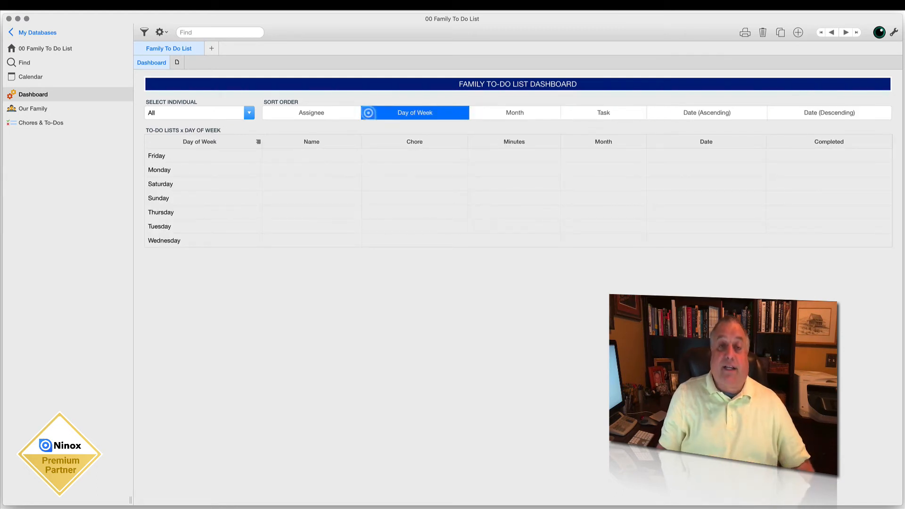
{"action": "left_click", "coordinate": [319, 112]}
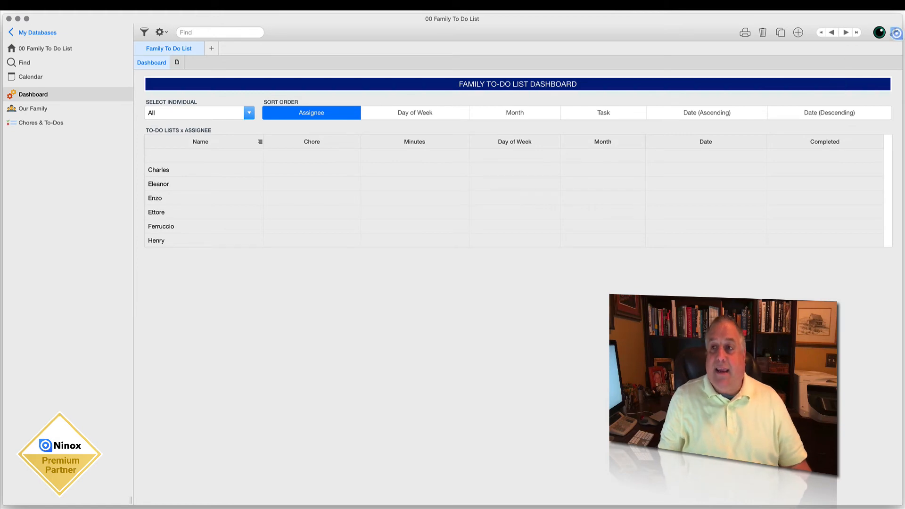
{"action": "left_click", "coordinate": [889, 35]}
Step: Inspect the Assignee view's formula in the full editor, keeping it unchanged
{"action": "left_click", "coordinate": [220, 129]}
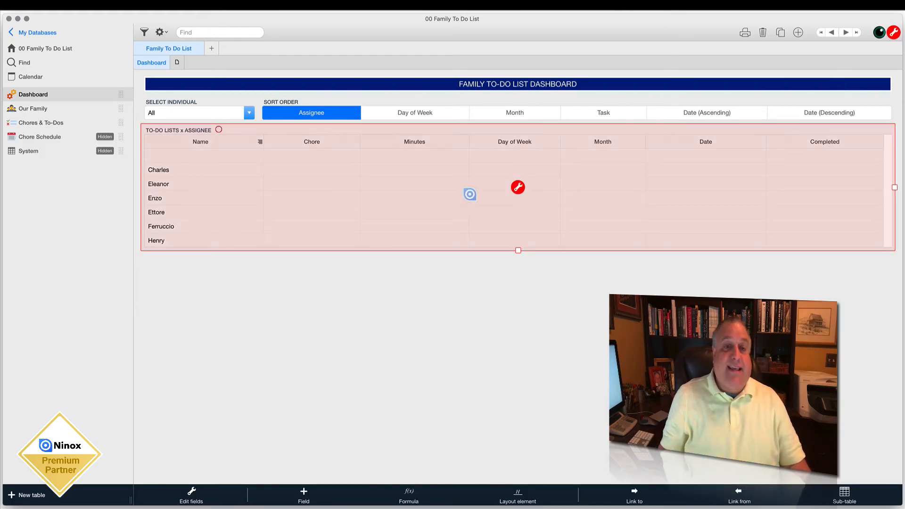
{"action": "left_click", "coordinate": [518, 187]}
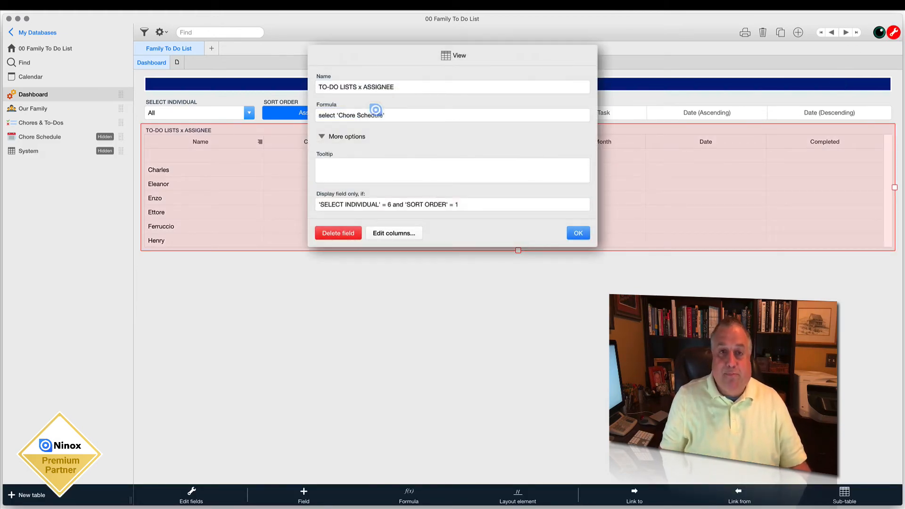
{"action": "left_click", "coordinate": [359, 117]}
{"action": "left_click_drag", "start_coordinate": [208, 80], "coordinate": [120, 81]}
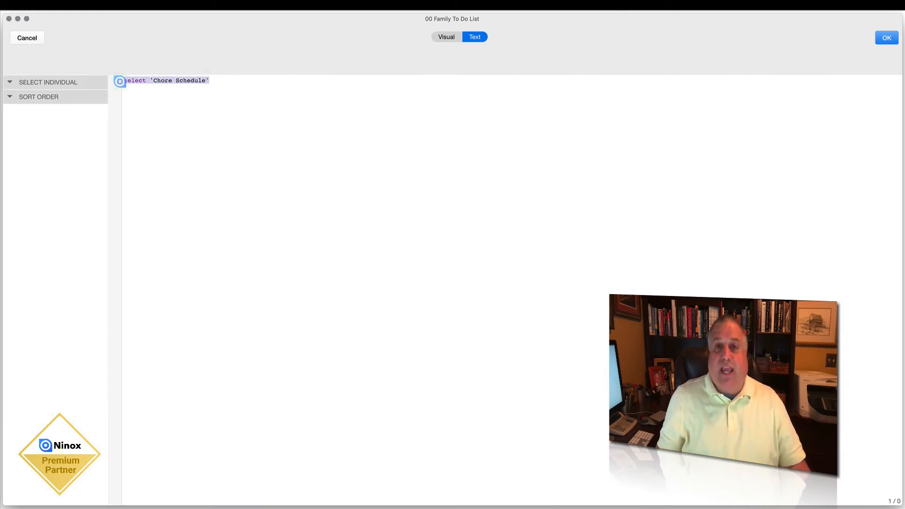
{"action": "left_click", "coordinate": [882, 35]}
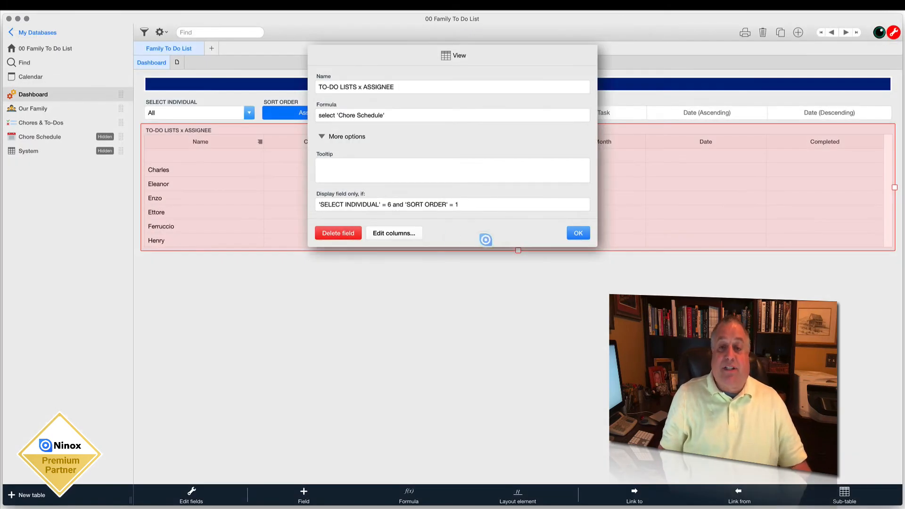
Step: Check the Name column's sort settings in the Assignee view's columns, then close without changes
{"action": "left_click", "coordinate": [392, 233]}
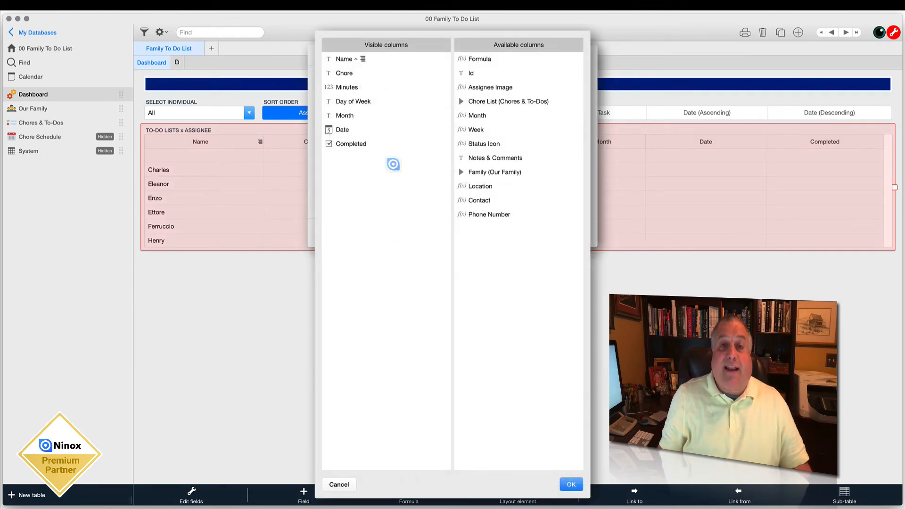
{"action": "left_click", "coordinate": [347, 59]}
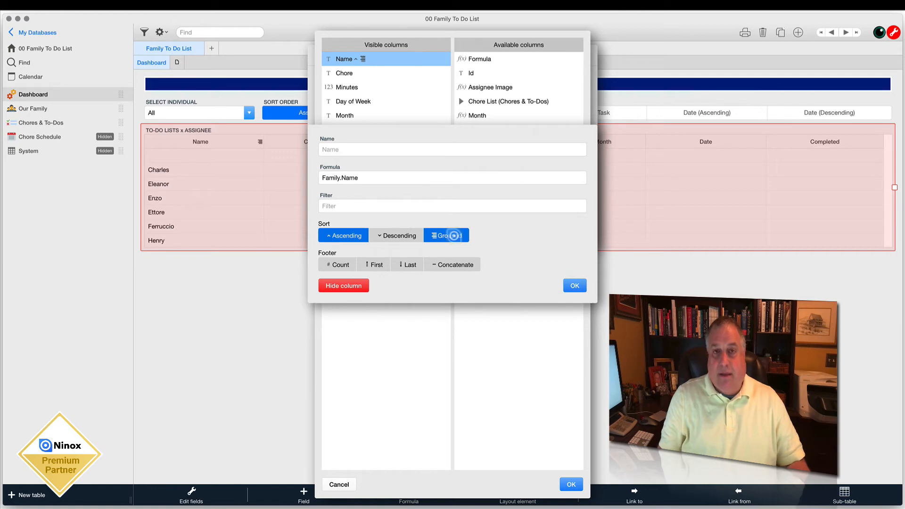
{"action": "left_click", "coordinate": [574, 285]}
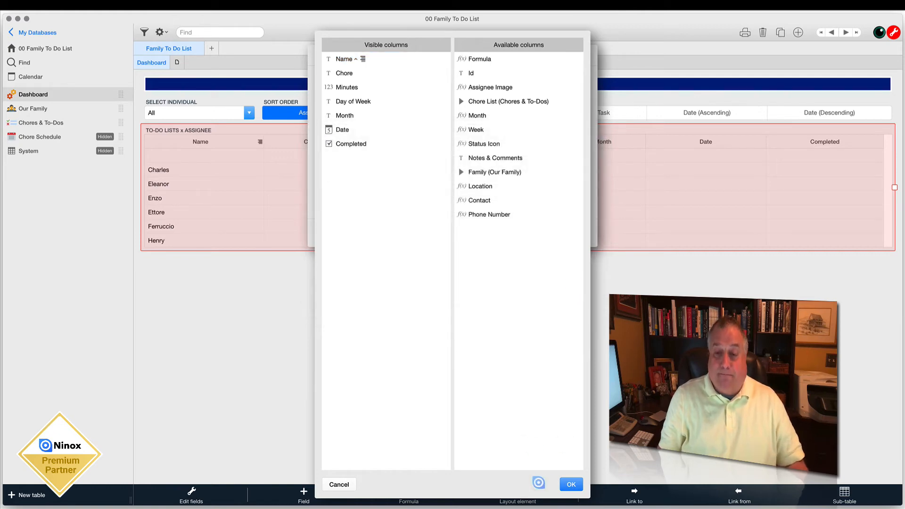
{"action": "left_click", "coordinate": [571, 485]}
{"action": "left_click", "coordinate": [572, 232]}
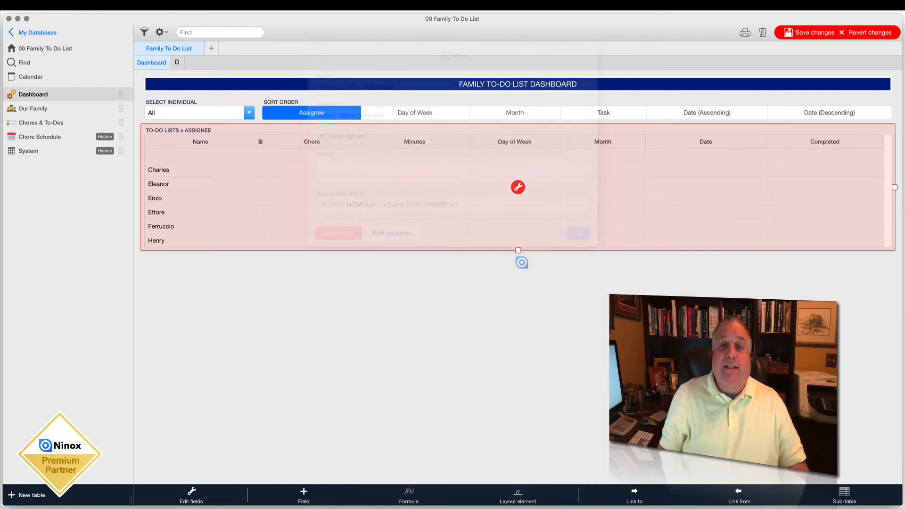
Step: Save the dashboard layout and sort the to-do list by Day of Week
{"action": "left_click", "coordinate": [812, 32]}
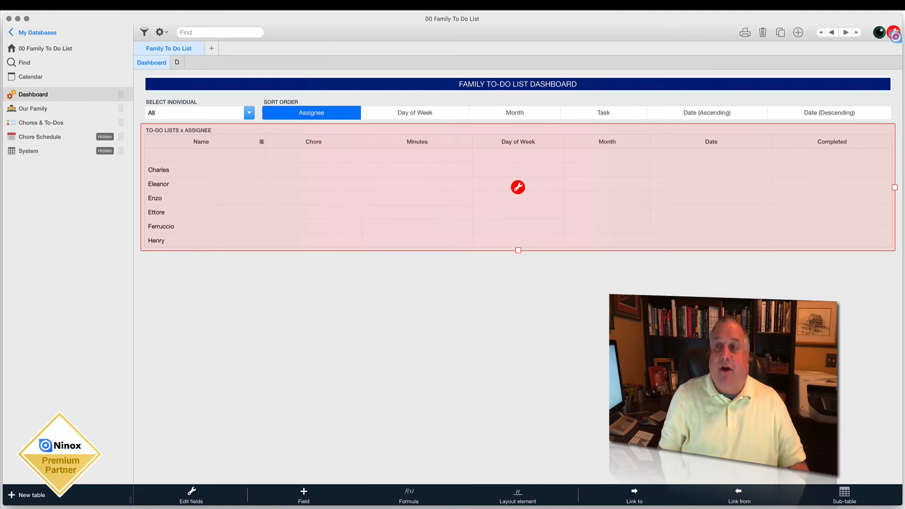
{"action": "left_click", "coordinate": [385, 113]}
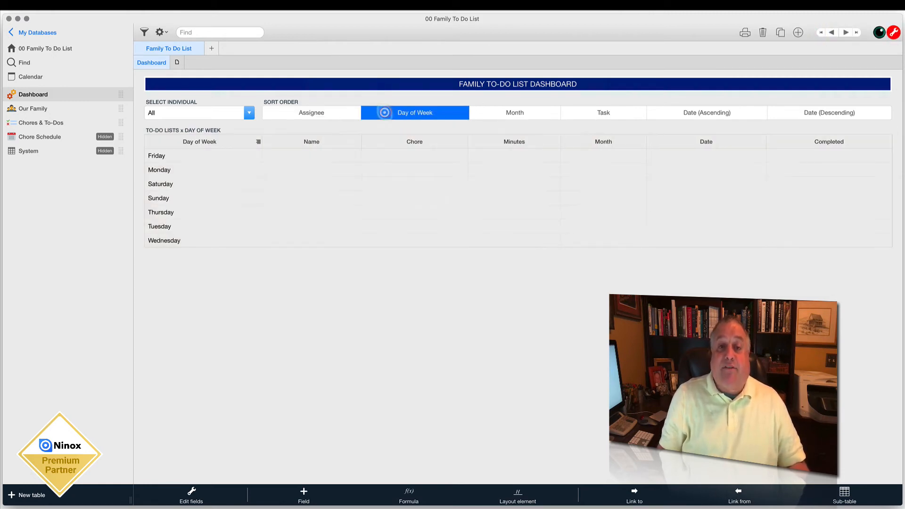
{"action": "left_click", "coordinate": [230, 129]}
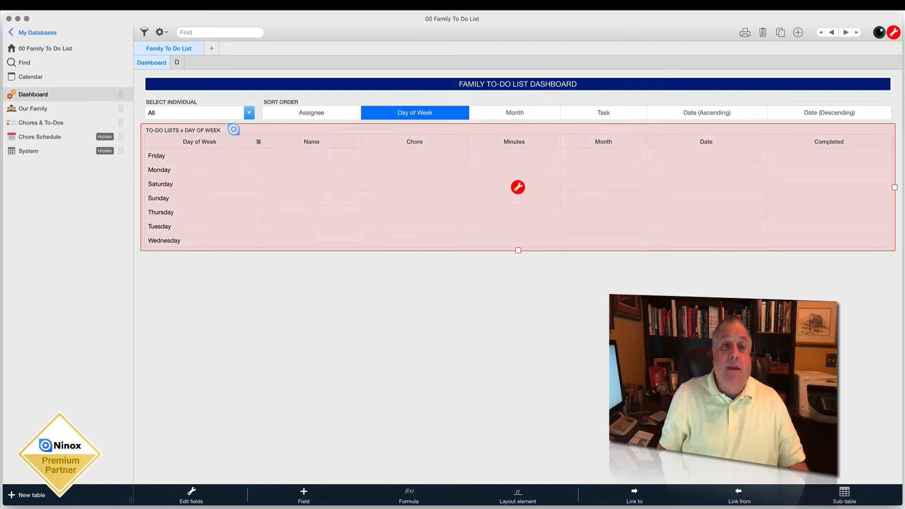
Step: Inspect the Day of Week view's display formula in the full formula editor, keeping it unchanged
{"action": "double_click", "coordinate": [516, 187]}
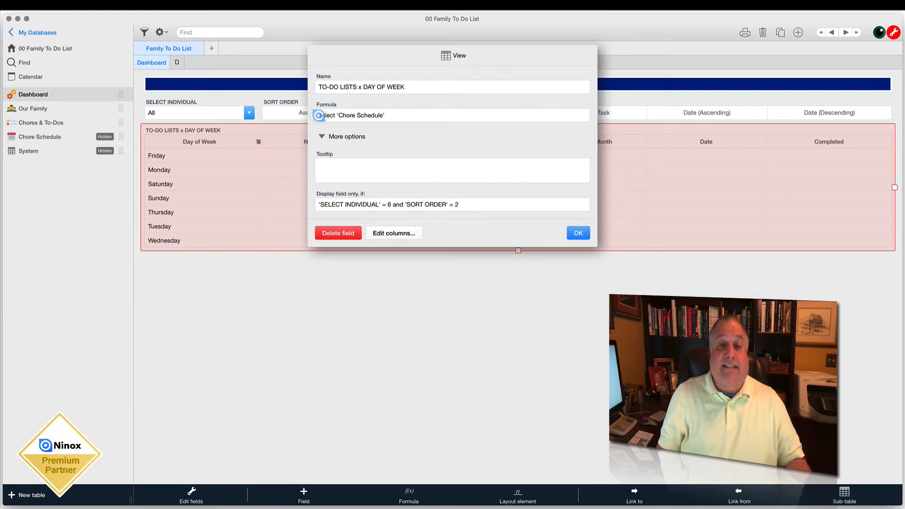
{"action": "left_click", "coordinate": [318, 115]}
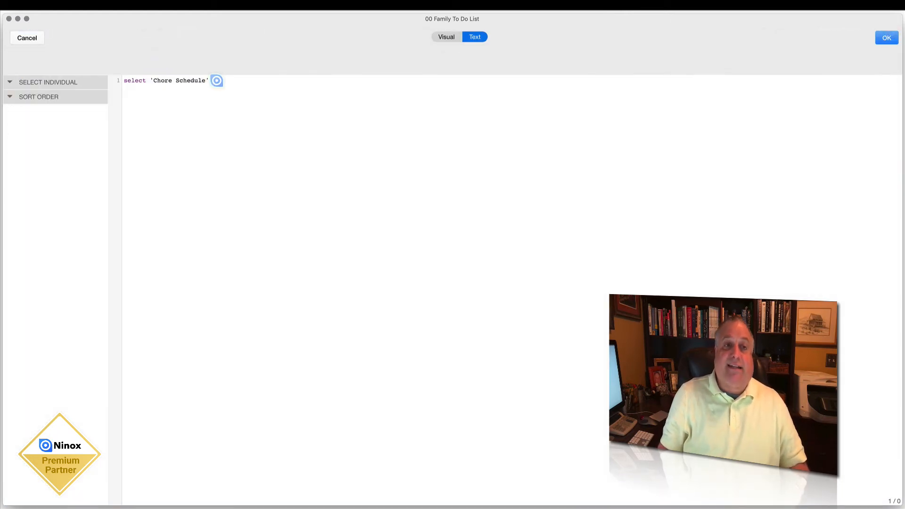
{"action": "left_click_drag", "start_coordinate": [215, 82], "coordinate": [134, 82]}
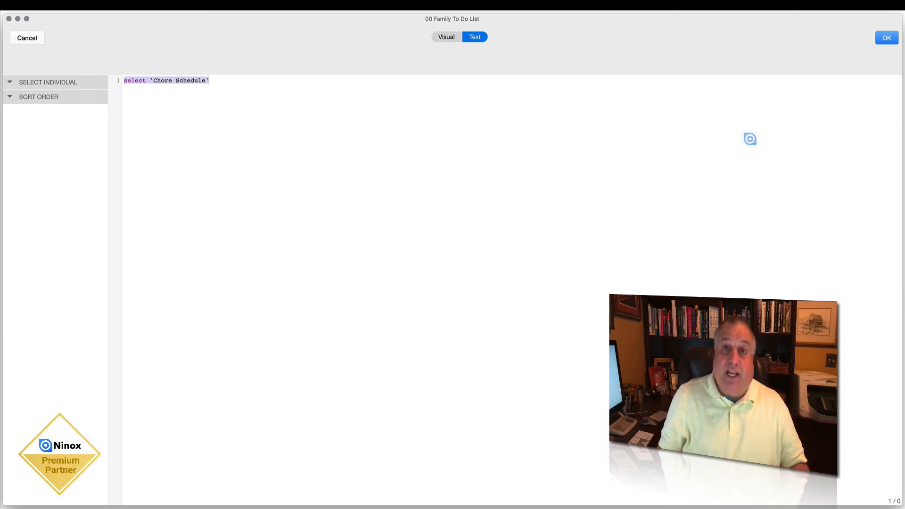
{"action": "left_click", "coordinate": [887, 40]}
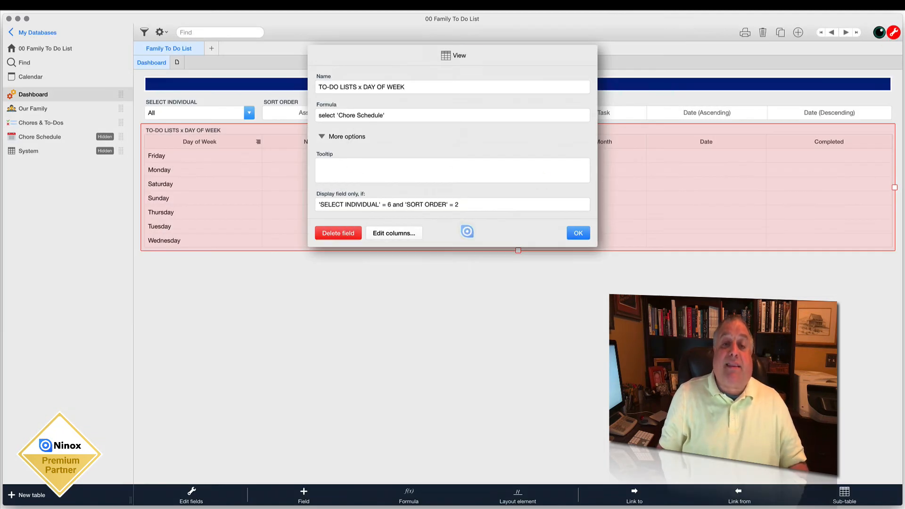
Step: Review the view's visible columns, including Day of Week, and close its settings without changes
{"action": "left_click", "coordinate": [406, 233]}
{"action": "left_click", "coordinate": [392, 56]}
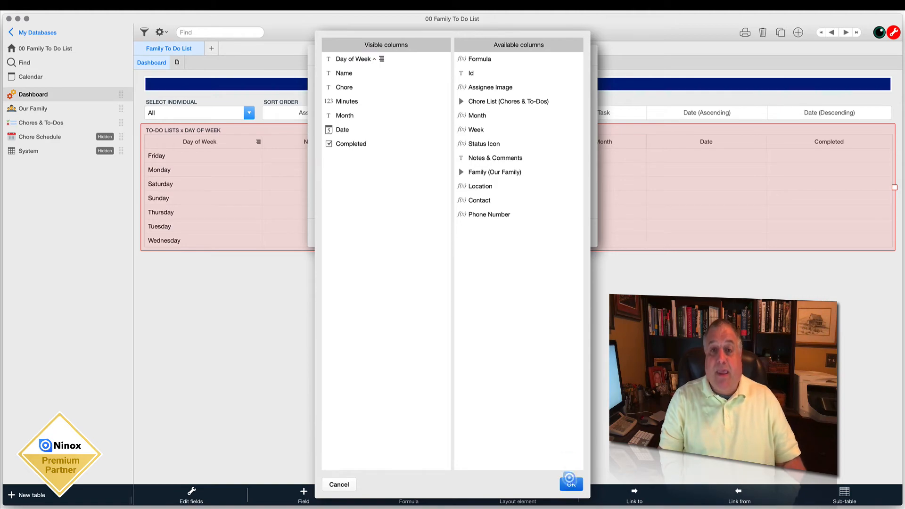
{"action": "left_click", "coordinate": [570, 482]}
{"action": "left_click", "coordinate": [577, 231]}
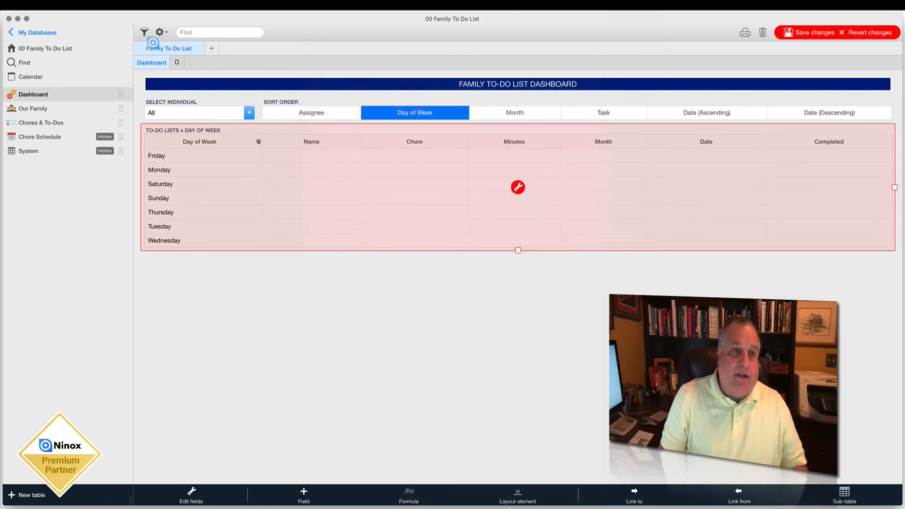
{"action": "left_click", "coordinate": [192, 494]}
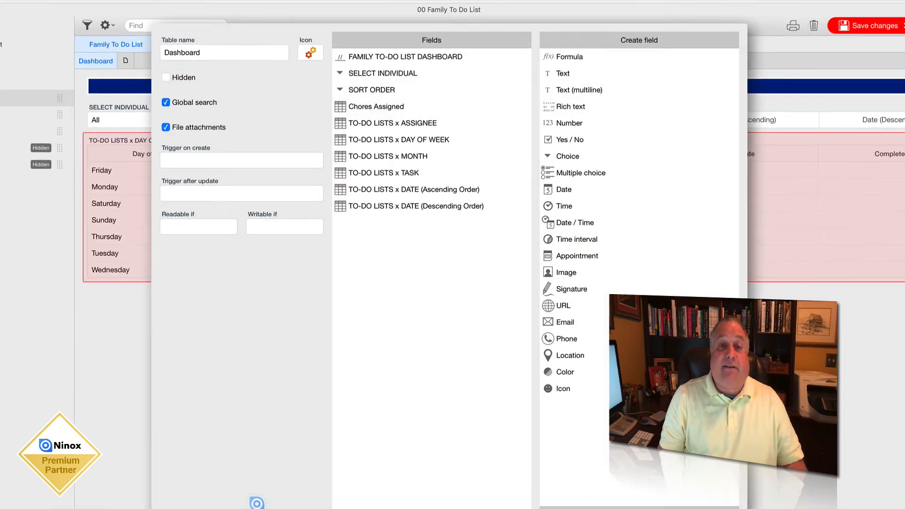
{"action": "left_click", "coordinate": [356, 160]}
{"action": "left_click", "coordinate": [363, 138]}
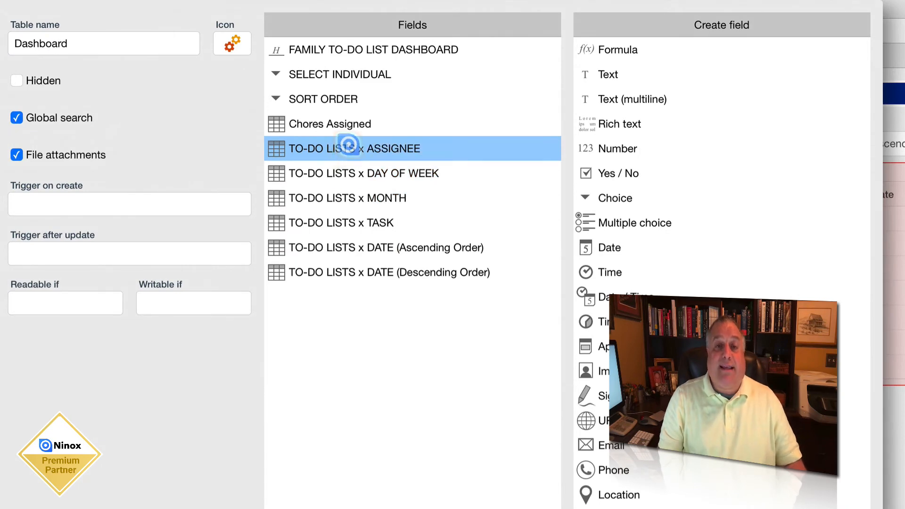
{"action": "left_click", "coordinate": [364, 118]}
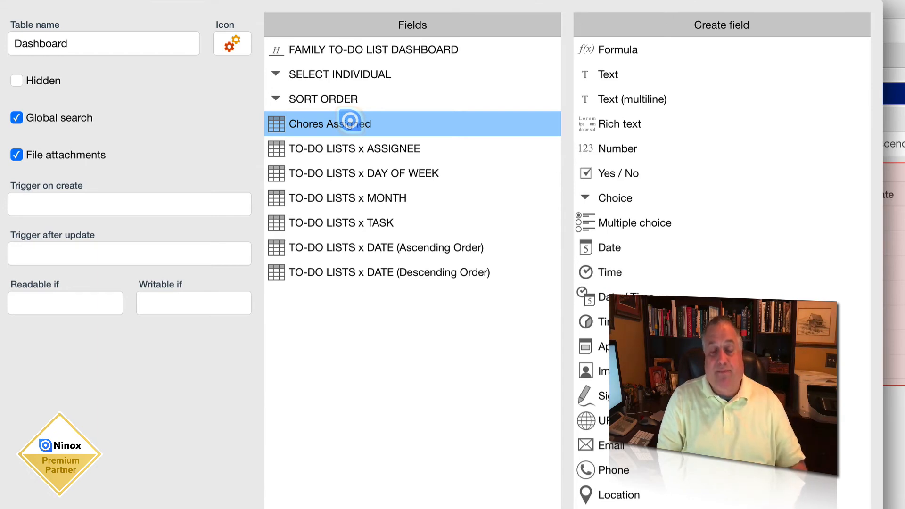
{"action": "double_click", "coordinate": [349, 122]}
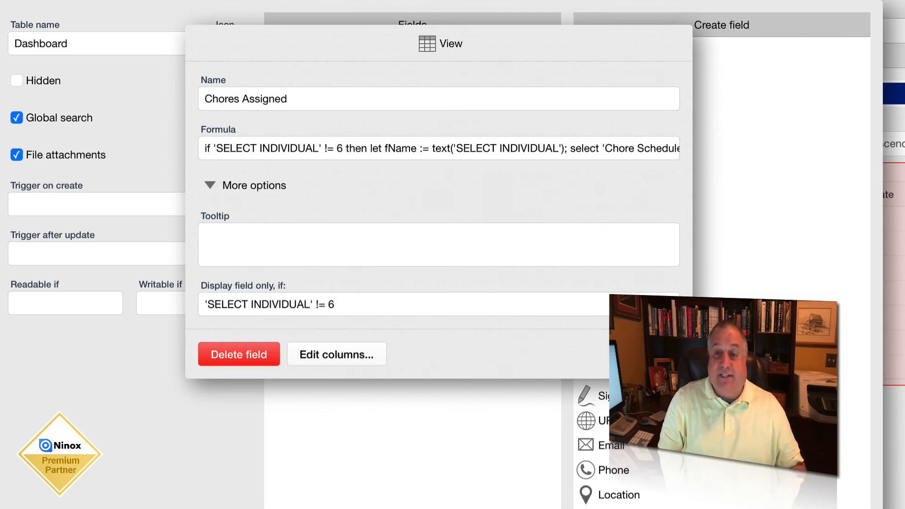
{"action": "left_click", "coordinate": [658, 354]}
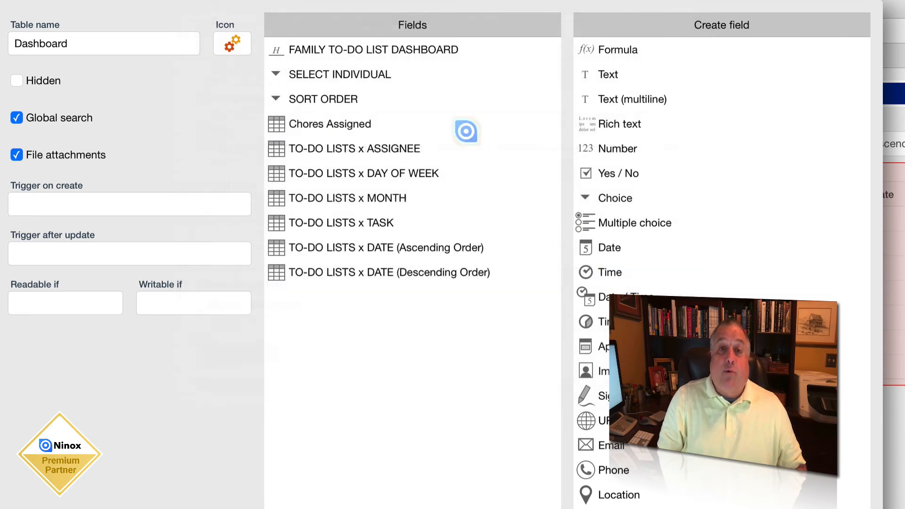
{"action": "left_click", "coordinate": [377, 124]}
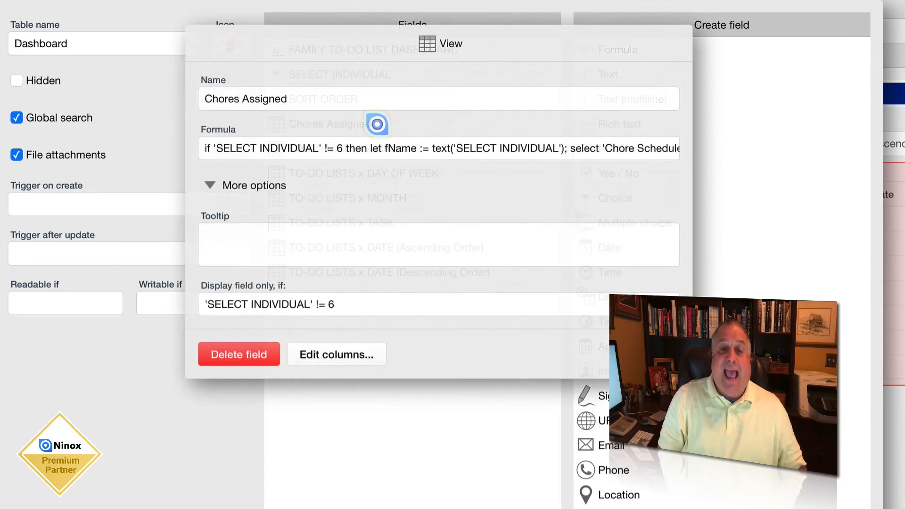
{"action": "left_click", "coordinate": [366, 145]}
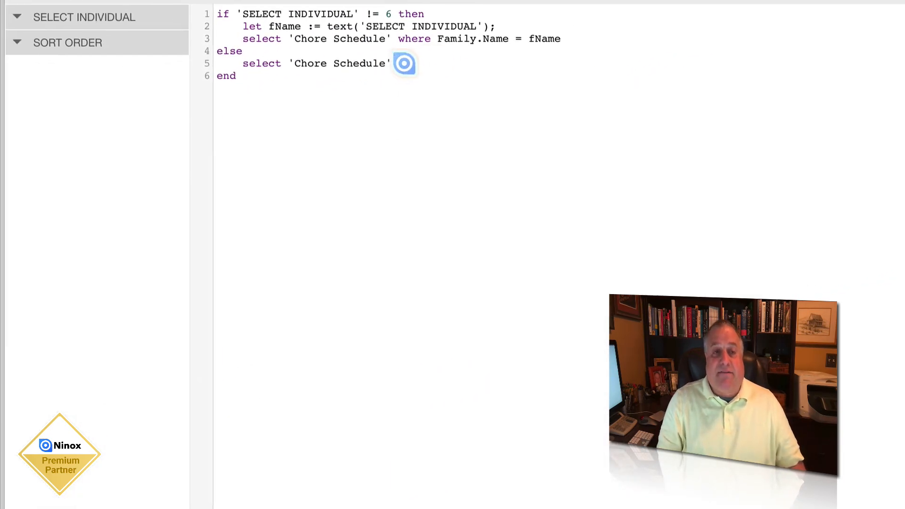
{"action": "left_click_drag", "start_coordinate": [363, 80], "coordinate": [222, 76]}
{"action": "left_click_drag", "start_coordinate": [426, 34], "coordinate": [239, 38]}
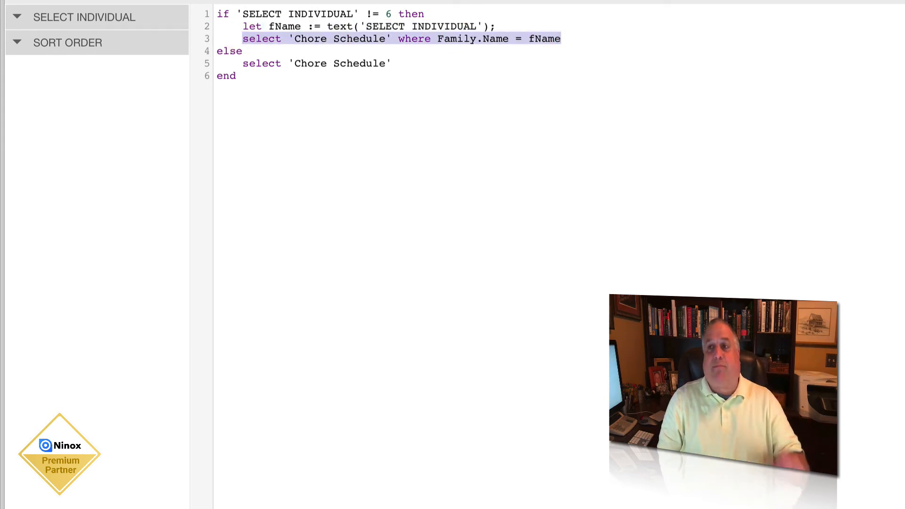
{"action": "left_click", "coordinate": [901, 504]}
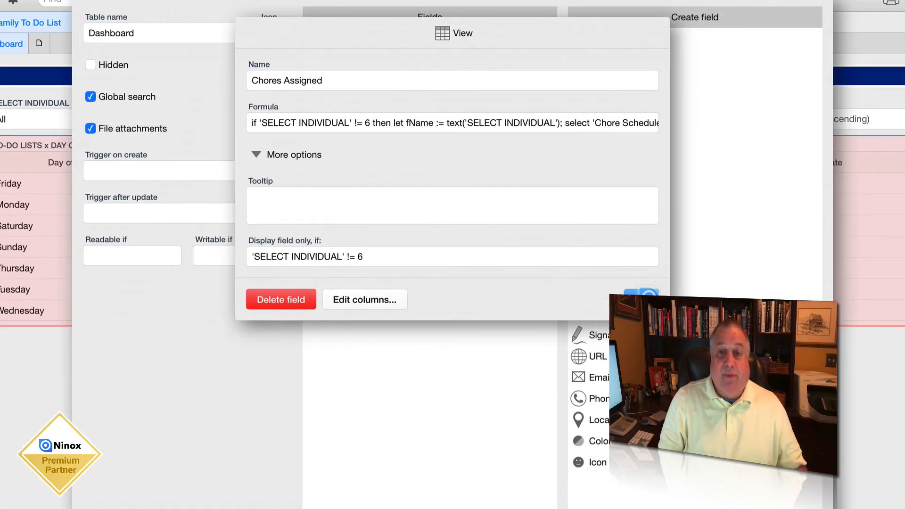
{"action": "left_click", "coordinate": [648, 297]}
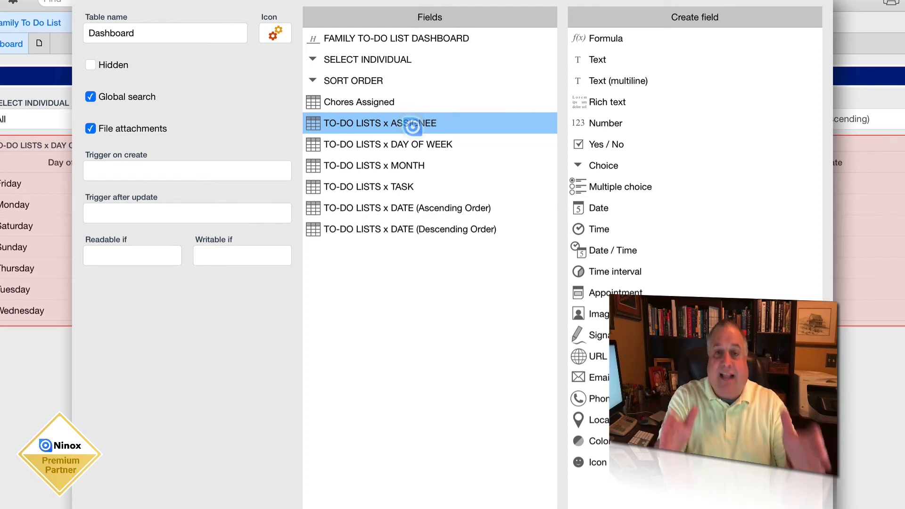
Step: Check the settings of the Assignee, Day of Week, Month, Task and ascending-date TO-DO LISTS views
{"action": "left_click", "coordinate": [413, 125]}
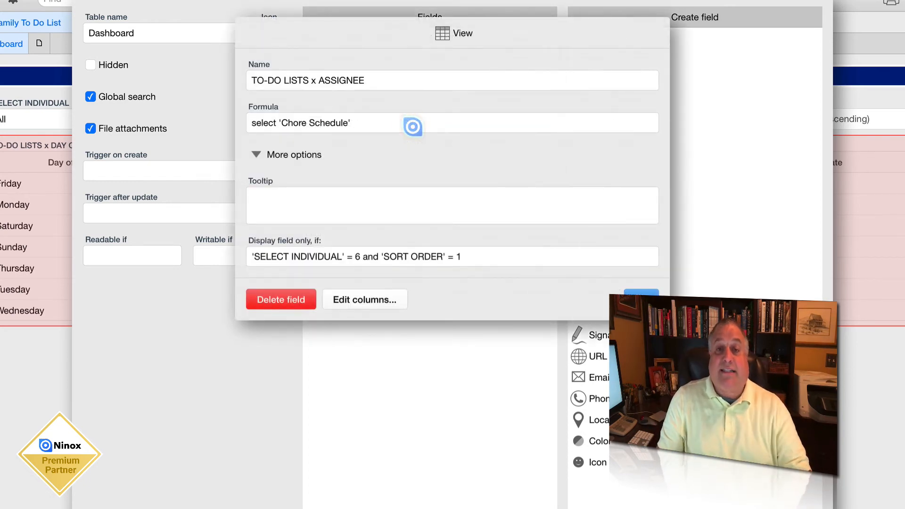
{"action": "key", "text": "Escape"}
{"action": "left_click", "coordinate": [371, 144]}
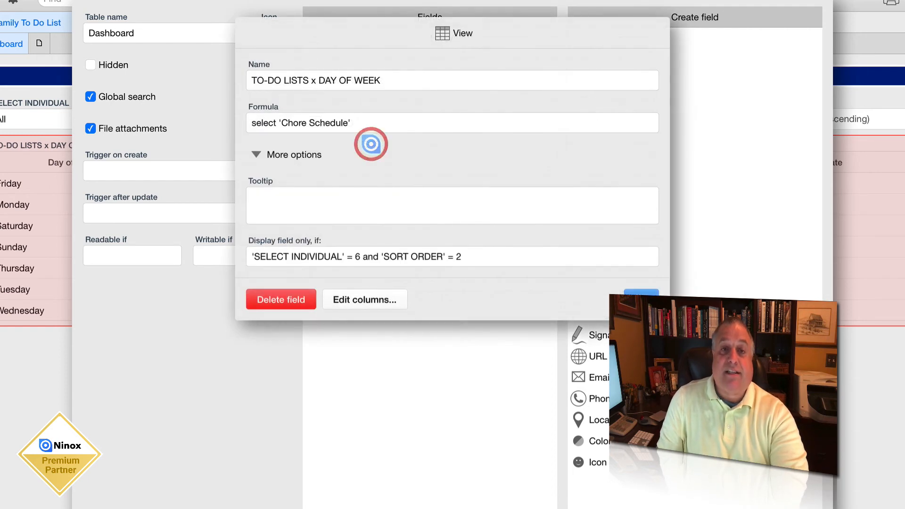
{"action": "key", "text": "Escape"}
{"action": "left_click", "coordinate": [369, 163]}
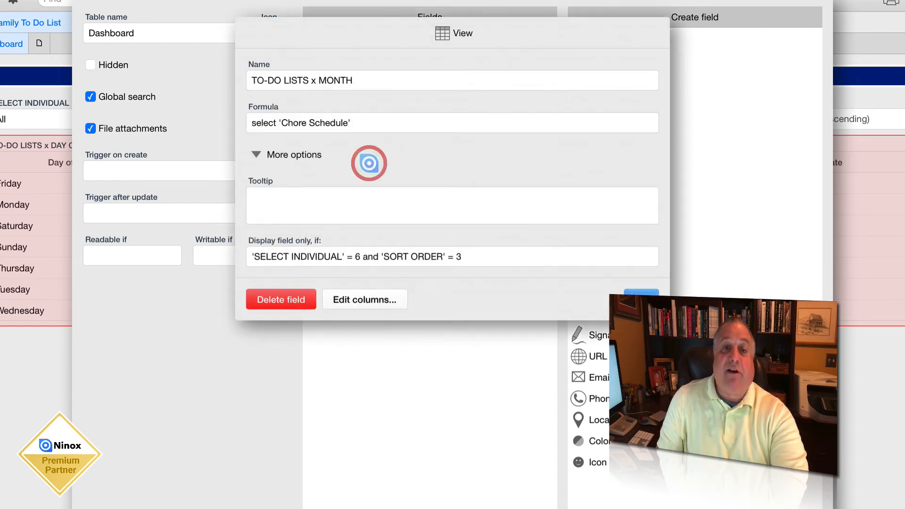
{"action": "key", "text": "Escape"}
{"action": "left_click", "coordinate": [365, 188]}
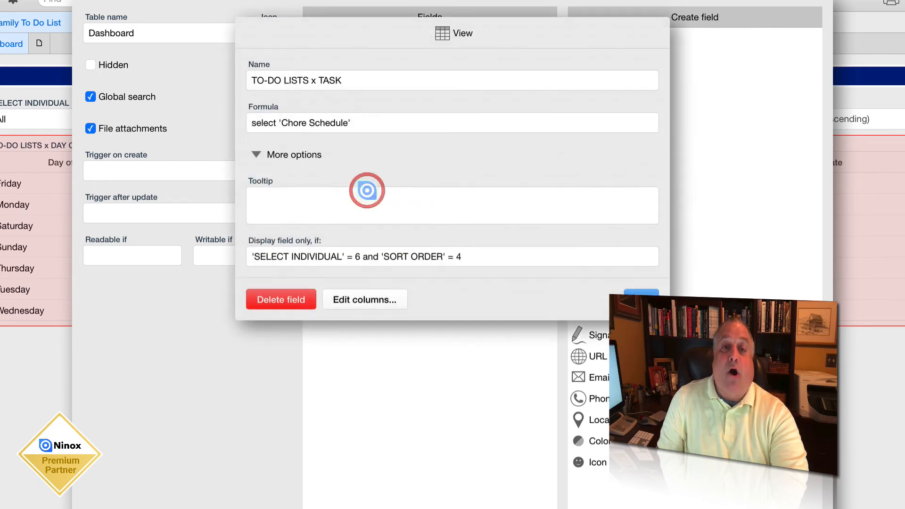
{"action": "key", "text": "Escape"}
{"action": "left_click", "coordinate": [366, 206]}
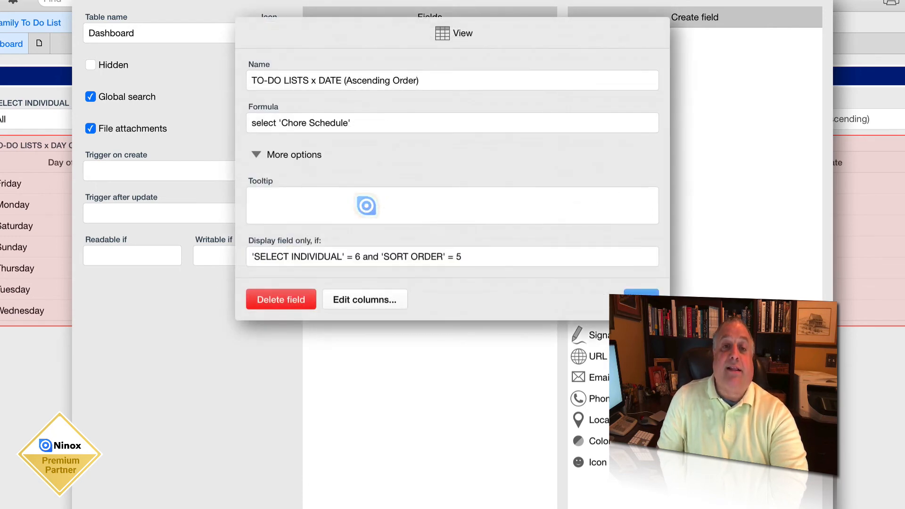
{"action": "key", "text": "Escape"}
Step: Inspect the descending-date view's condition 'SELECT INDIVIDUAL' = 6 and 'SORT ORDER' = 6, then its columns
{"action": "left_click", "coordinate": [364, 231]}
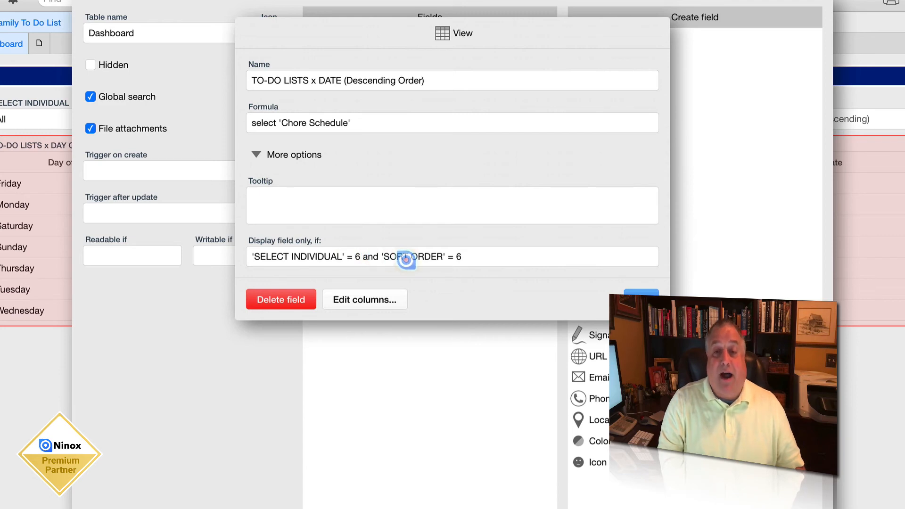
{"action": "left_click", "coordinate": [432, 258]}
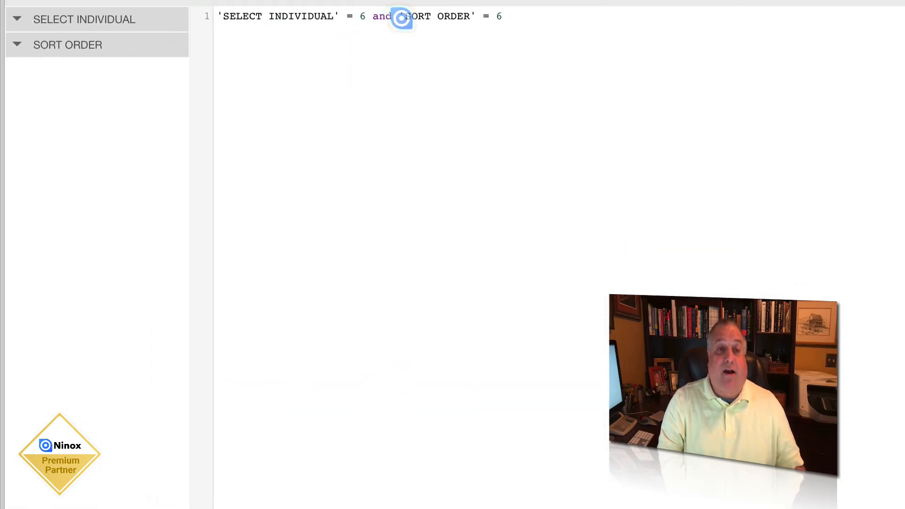
{"action": "left_click_drag", "start_coordinate": [398, 17], "coordinate": [507, 16]}
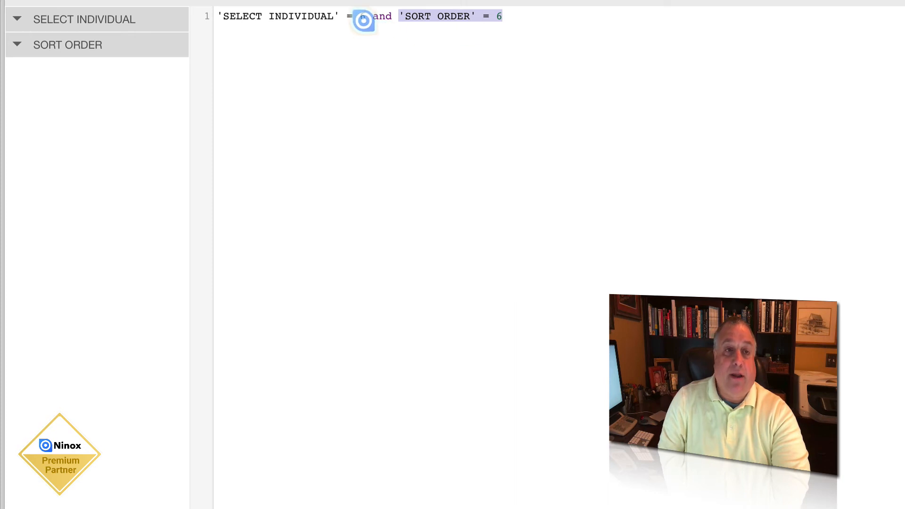
{"action": "left_click_drag", "start_coordinate": [365, 16], "coordinate": [213, 15]}
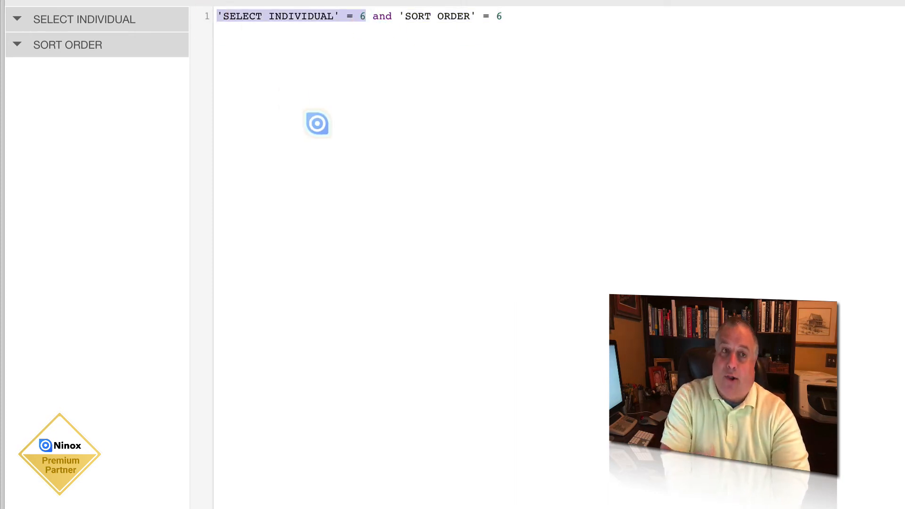
{"action": "left_click_drag", "start_coordinate": [399, 16], "coordinate": [527, 13]}
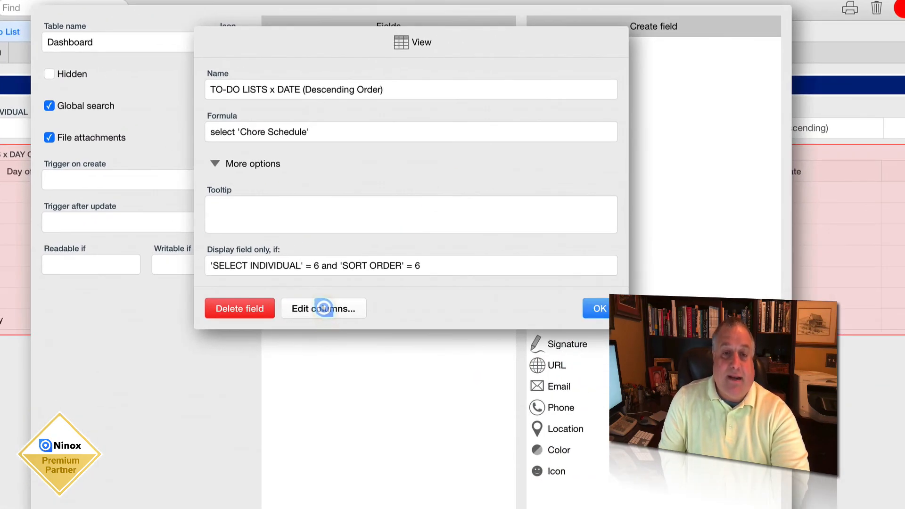
{"action": "left_click", "coordinate": [325, 308]}
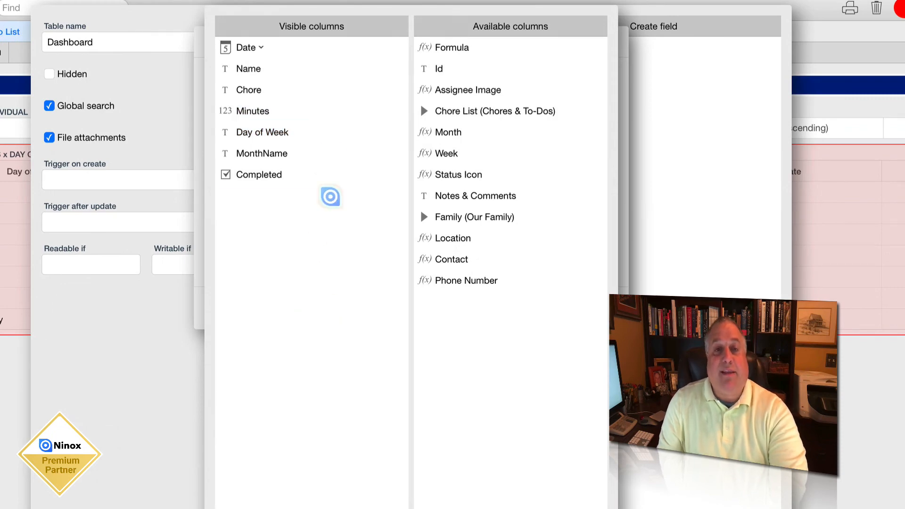
Step: Check the Date column and SORT ORDER field settings, save the dashboard and exit edit mode
{"action": "left_click", "coordinate": [245, 48]}
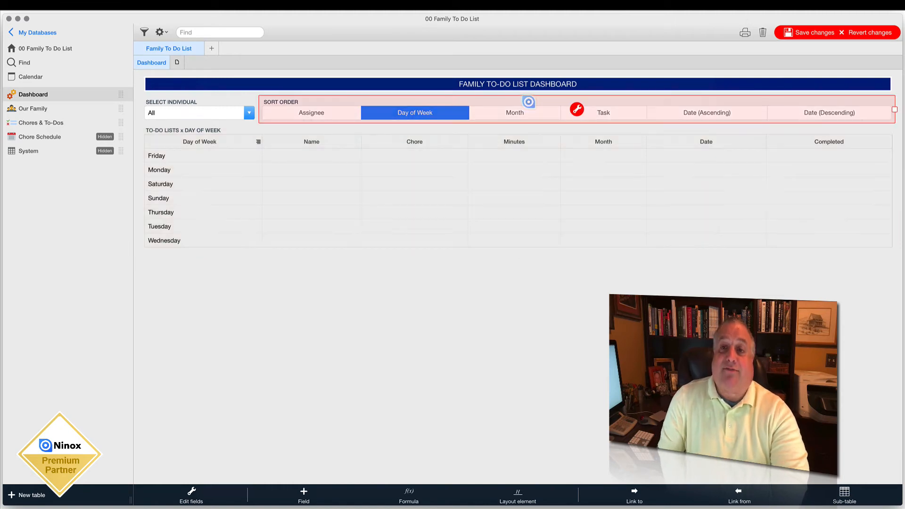
{"action": "left_click", "coordinate": [576, 110]}
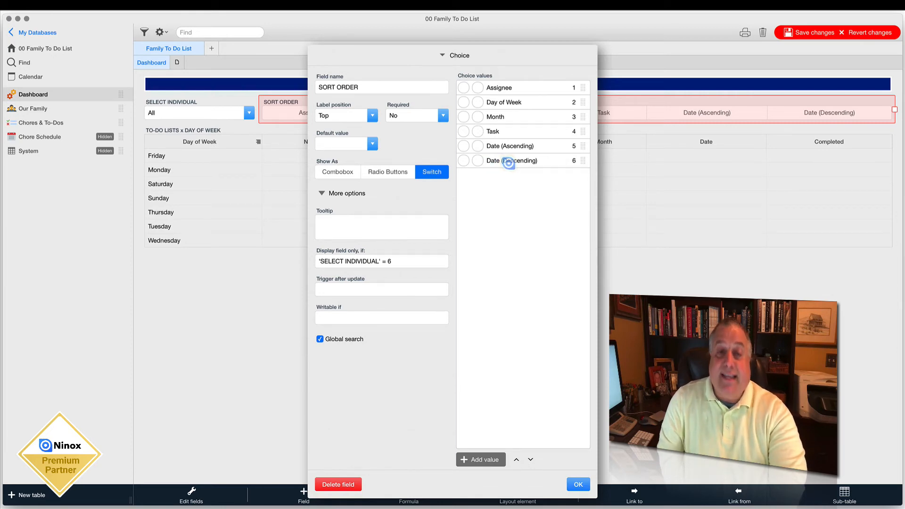
{"action": "left_click", "coordinate": [578, 484]}
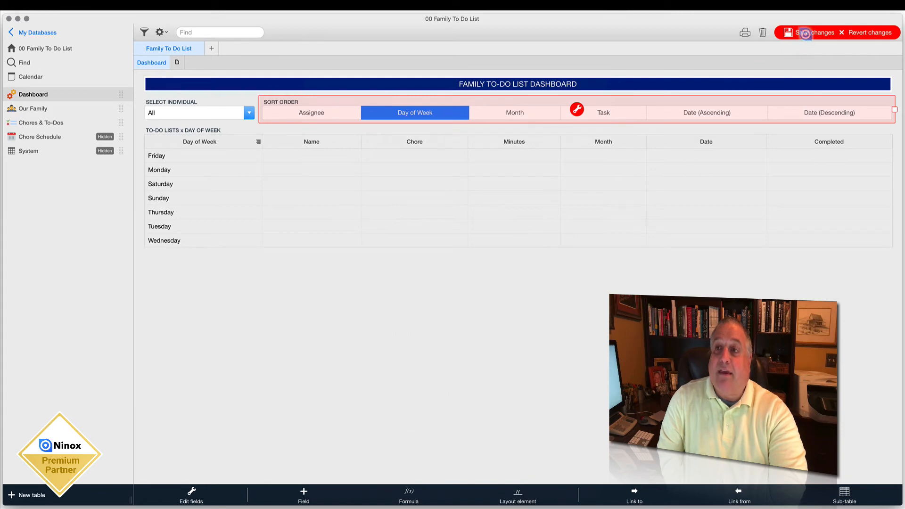
{"action": "left_click", "coordinate": [828, 31]}
{"action": "left_click", "coordinate": [893, 32]}
{"action": "left_click", "coordinate": [803, 113]}
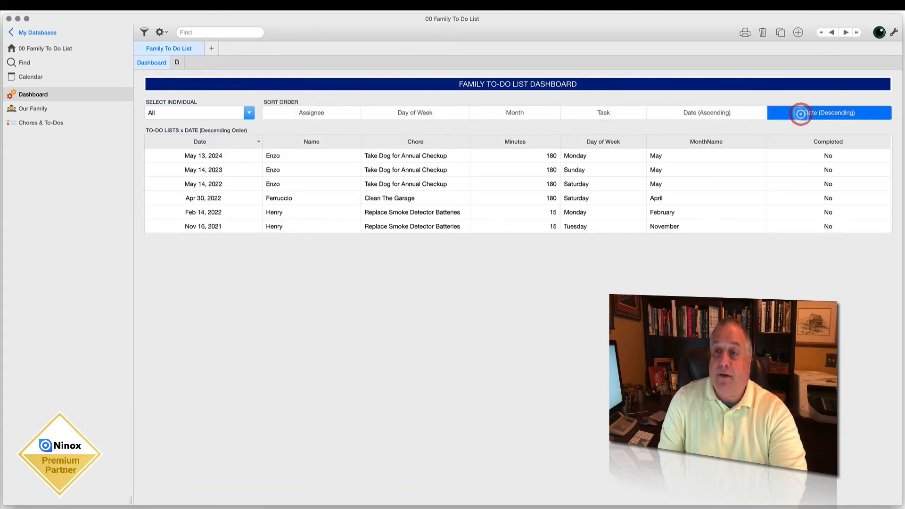
{"action": "left_click", "coordinate": [702, 111]}
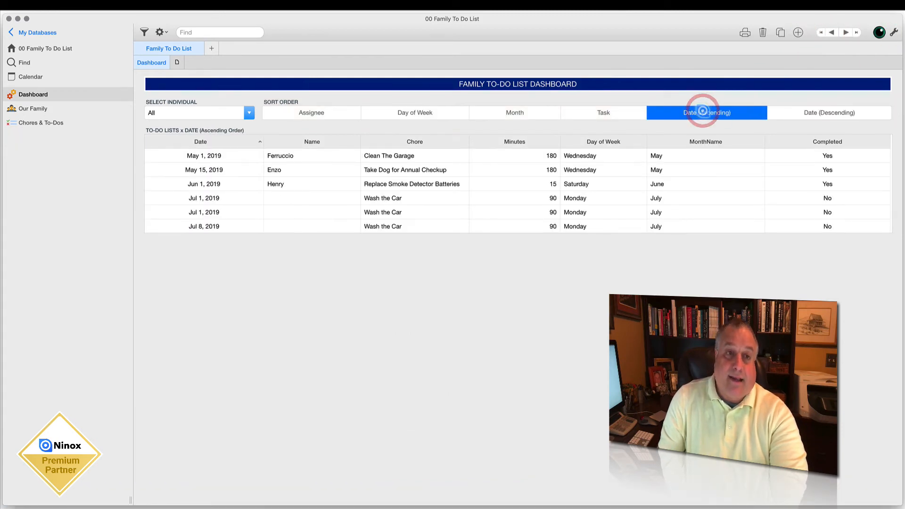
{"action": "left_click", "coordinate": [601, 112]}
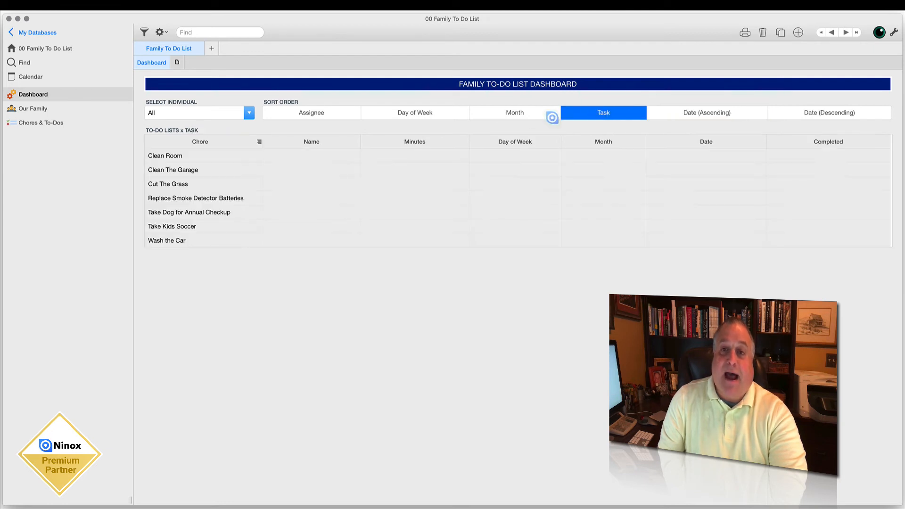
{"action": "left_click", "coordinate": [518, 113]}
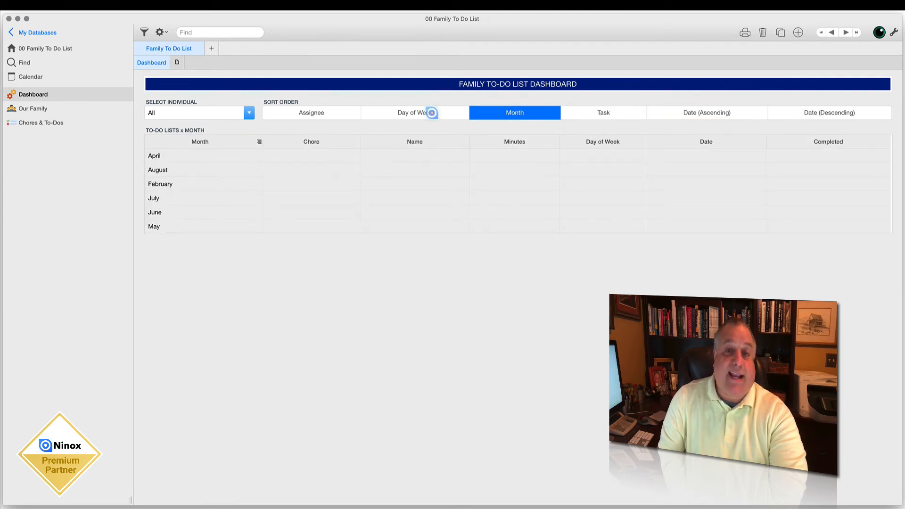
{"action": "left_click", "coordinate": [430, 114]}
{"action": "left_click", "coordinate": [318, 116]}
{"action": "left_click", "coordinate": [390, 115]}
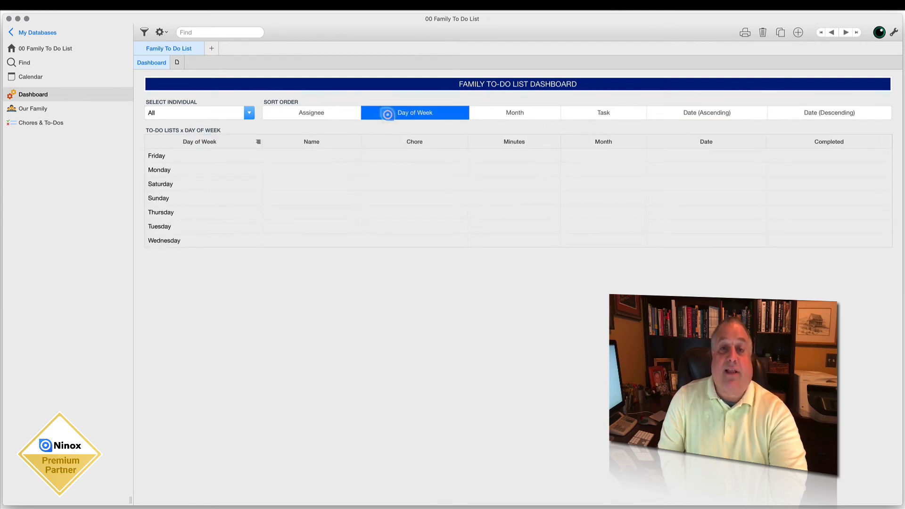
{"action": "left_click", "coordinate": [492, 115]}
{"action": "left_click", "coordinate": [580, 114]}
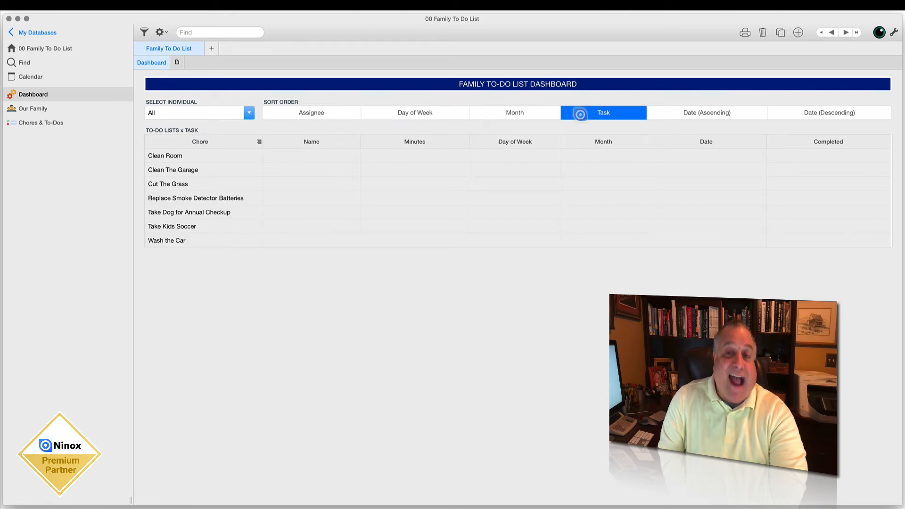
{"action": "left_click", "coordinate": [682, 114]}
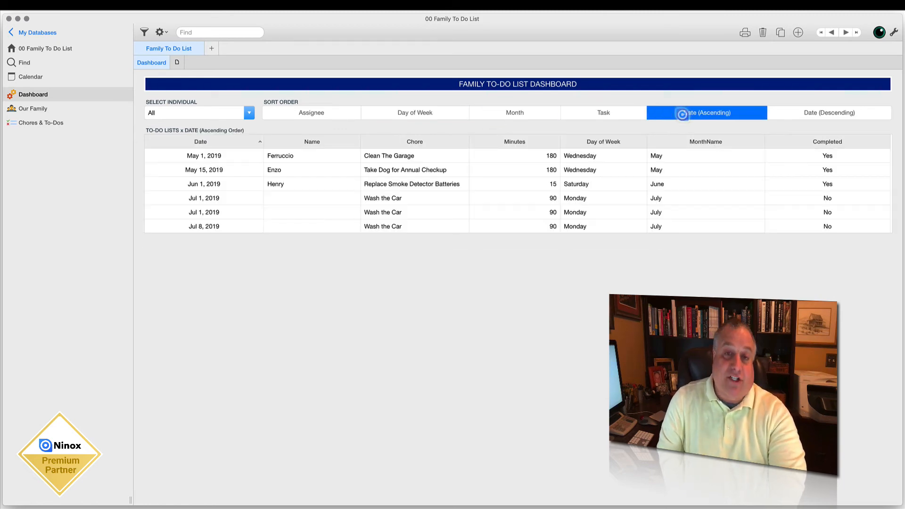
{"action": "left_click", "coordinate": [780, 114]}
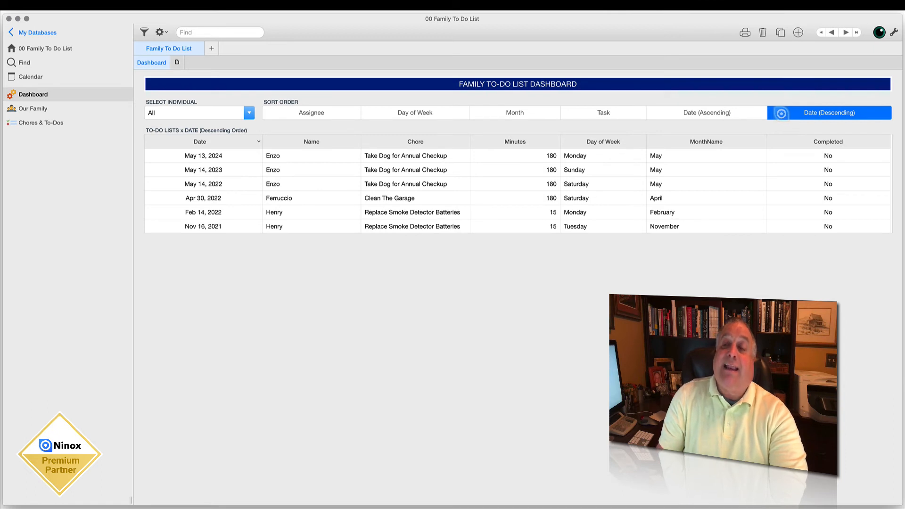
{"action": "left_click", "coordinate": [783, 112]}
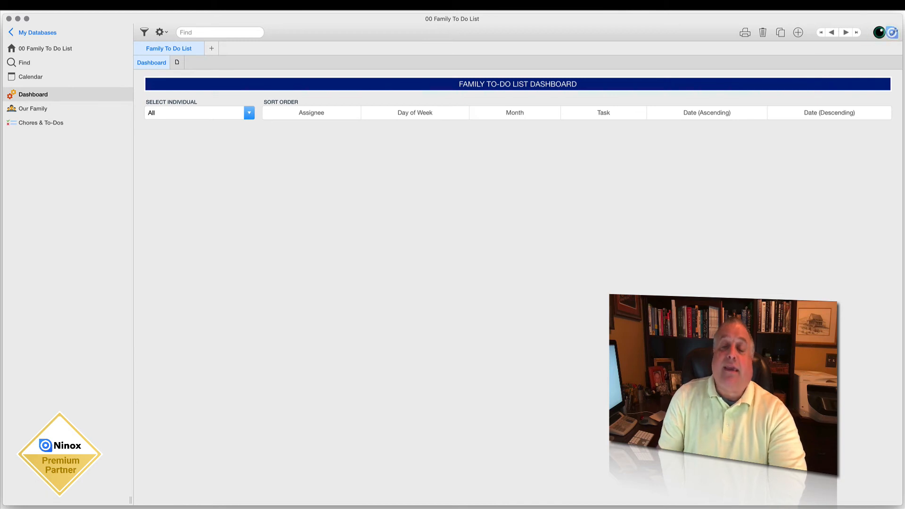
Step: Set SORT ORDER to Required Yes with default Assignee, save, and group the list by assignee
{"action": "left_click", "coordinate": [891, 32]}
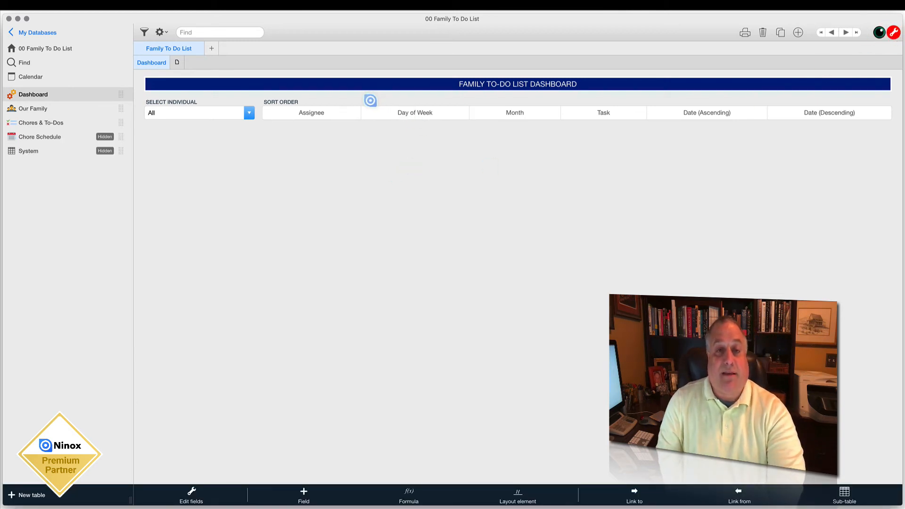
{"action": "left_click", "coordinate": [370, 100]}
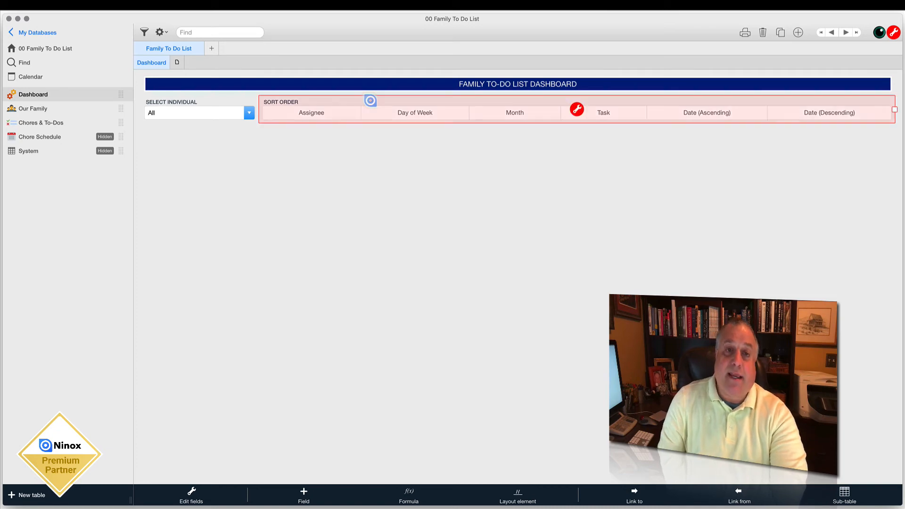
{"action": "left_click", "coordinate": [576, 108]}
{"action": "left_click", "coordinate": [402, 115]}
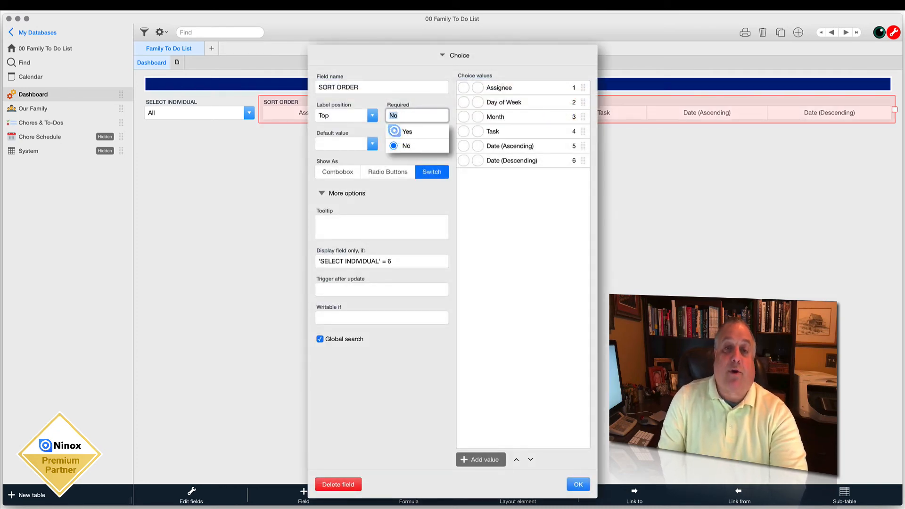
{"action": "left_click", "coordinate": [393, 131]}
{"action": "left_click", "coordinate": [321, 146]}
{"action": "left_click", "coordinate": [338, 174]}
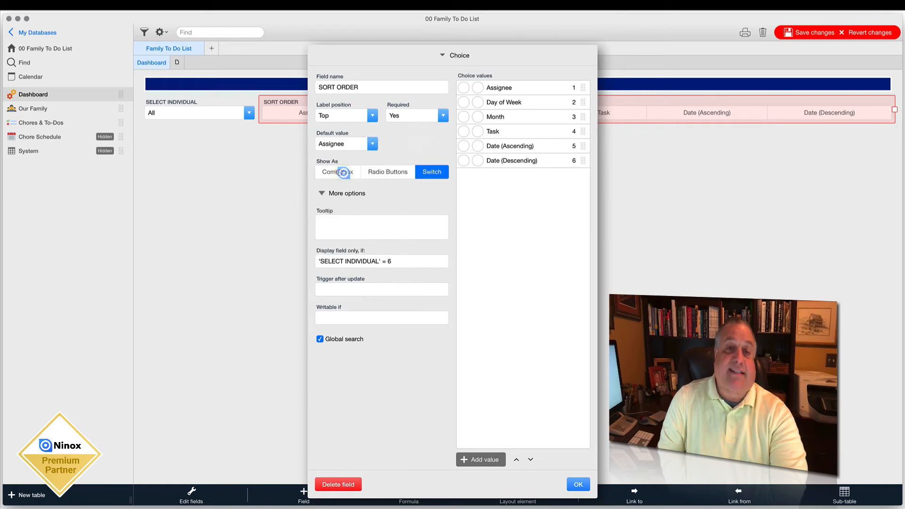
{"action": "left_click", "coordinate": [578, 484]}
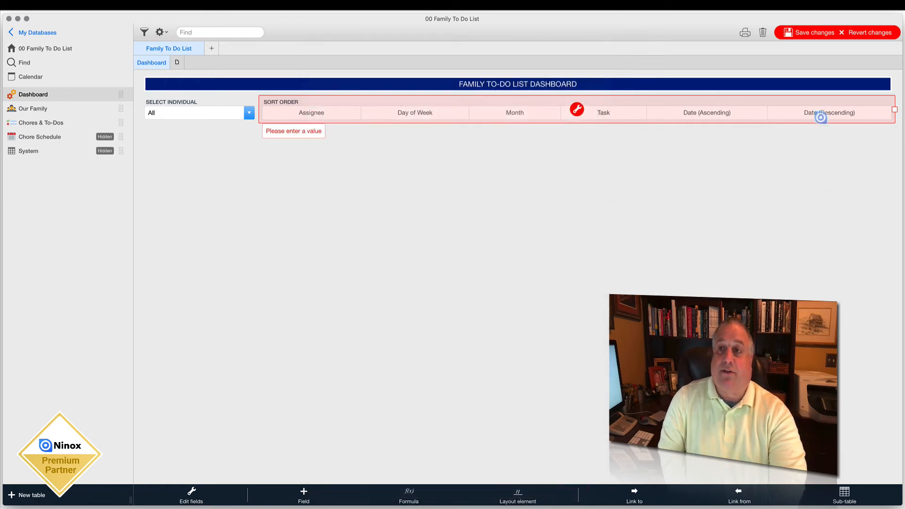
{"action": "left_click", "coordinate": [810, 32]}
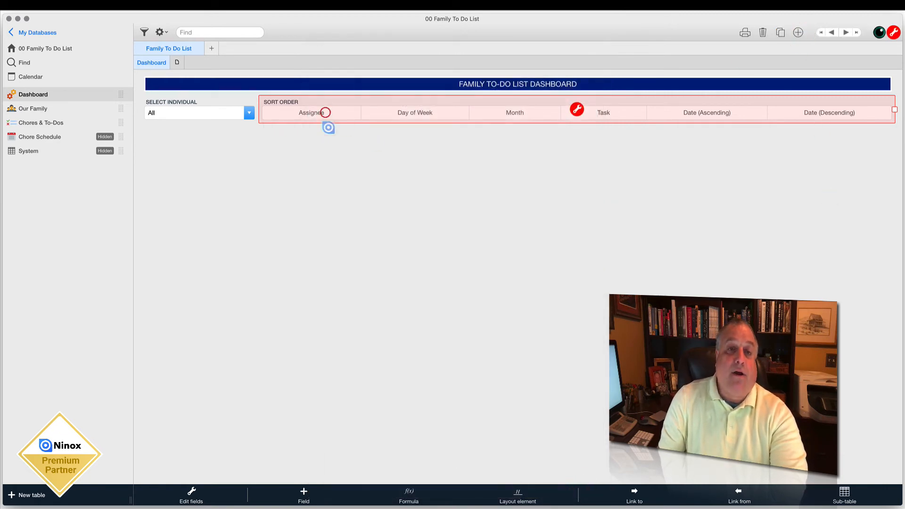
{"action": "left_click", "coordinate": [337, 112]}
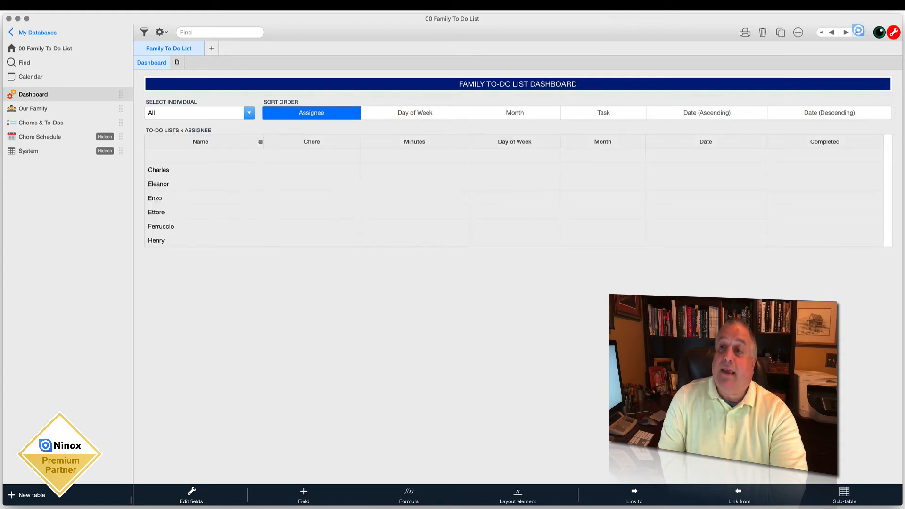
Step: Exit edit mode and cycle through Assignee, Day of Week, Month, Task and both Date sorts, ending on Date (Ascending)
{"action": "left_click", "coordinate": [890, 32]}
{"action": "left_click", "coordinate": [347, 113]}
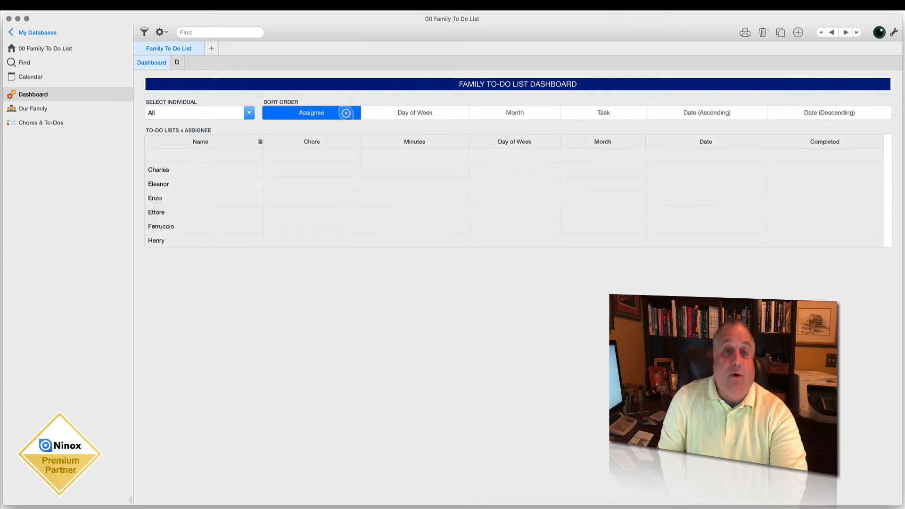
{"action": "left_click", "coordinate": [368, 114]}
{"action": "left_click", "coordinate": [478, 113]}
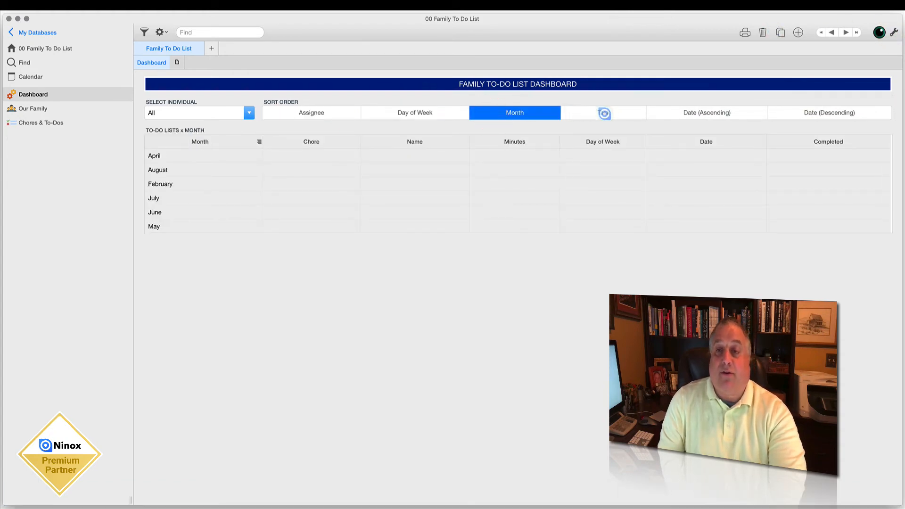
{"action": "left_click", "coordinate": [583, 114]}
{"action": "left_click", "coordinate": [692, 112]}
{"action": "left_click", "coordinate": [794, 112]}
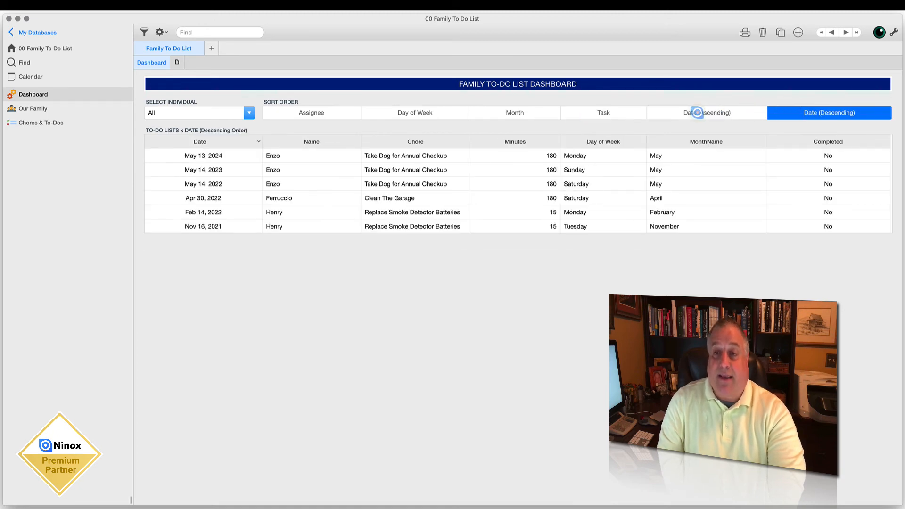
{"action": "left_click", "coordinate": [696, 112]}
{"action": "left_click", "coordinate": [614, 114]}
{"action": "left_click", "coordinate": [531, 113]}
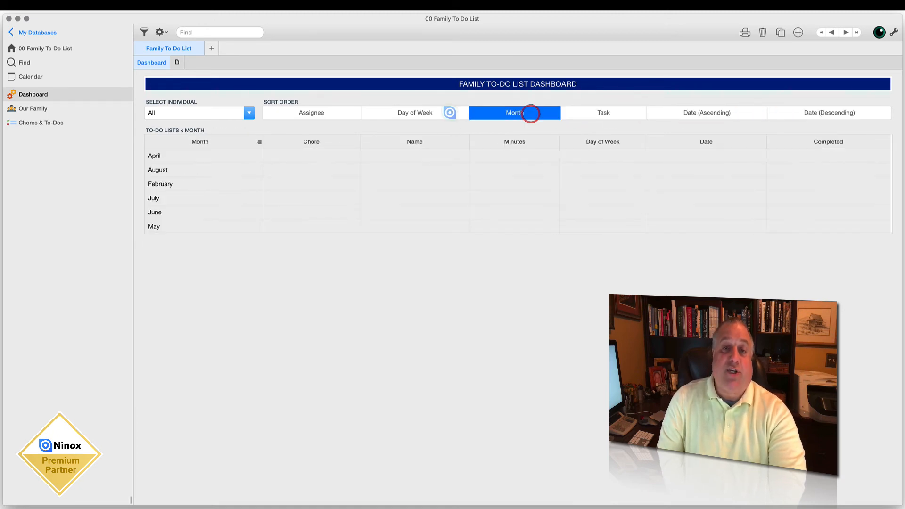
{"action": "left_click", "coordinate": [332, 113]}
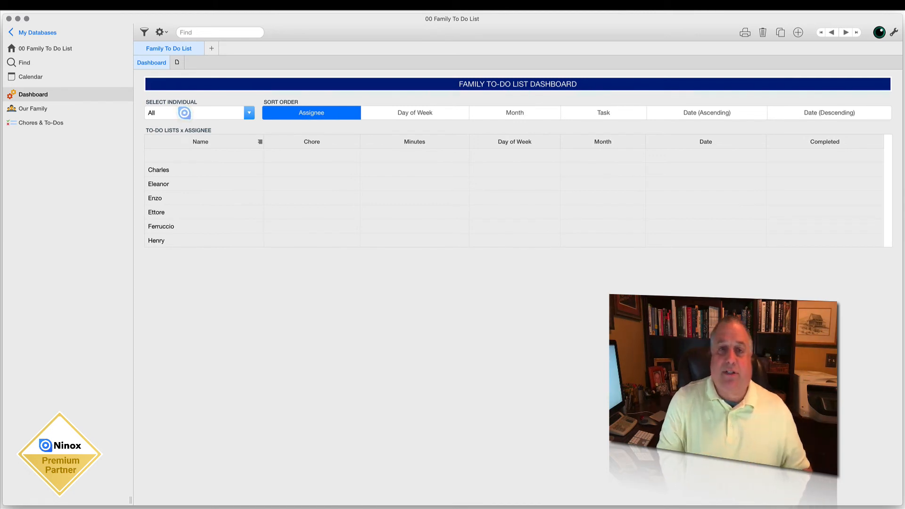
{"action": "left_click", "coordinate": [373, 112]}
{"action": "left_click", "coordinate": [477, 112]}
{"action": "left_click", "coordinate": [599, 115]}
{"action": "left_click", "coordinate": [681, 116]}
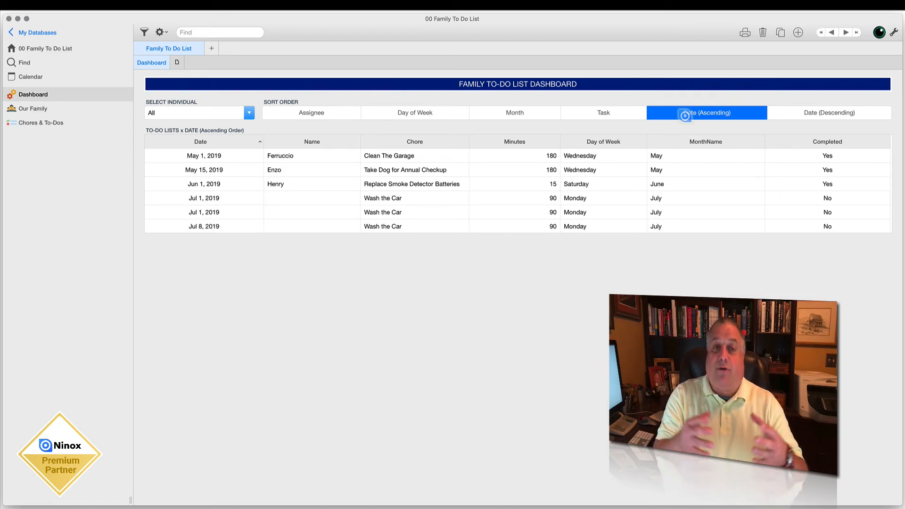
Step: Enter edit mode and inspect the filter, sort order and TO-DO LISTS x DATE view elements
{"action": "left_click", "coordinate": [894, 32]}
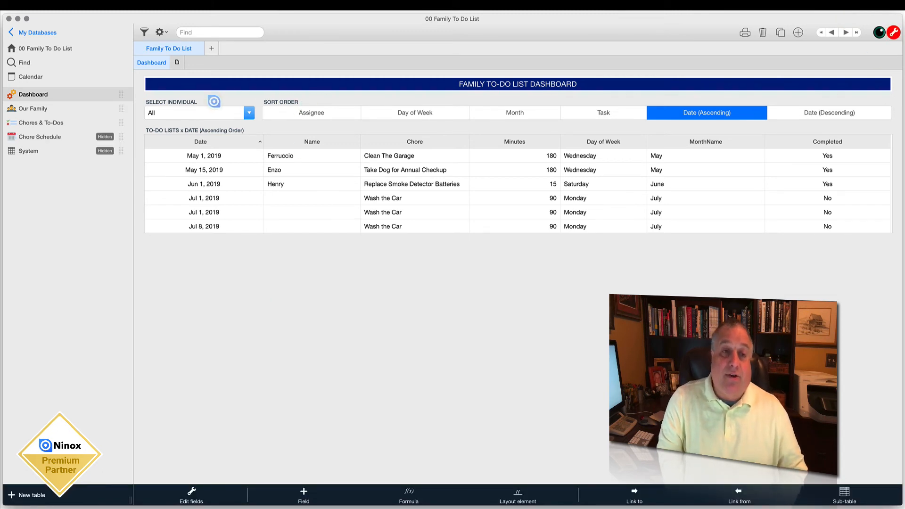
{"action": "left_click", "coordinate": [213, 102]}
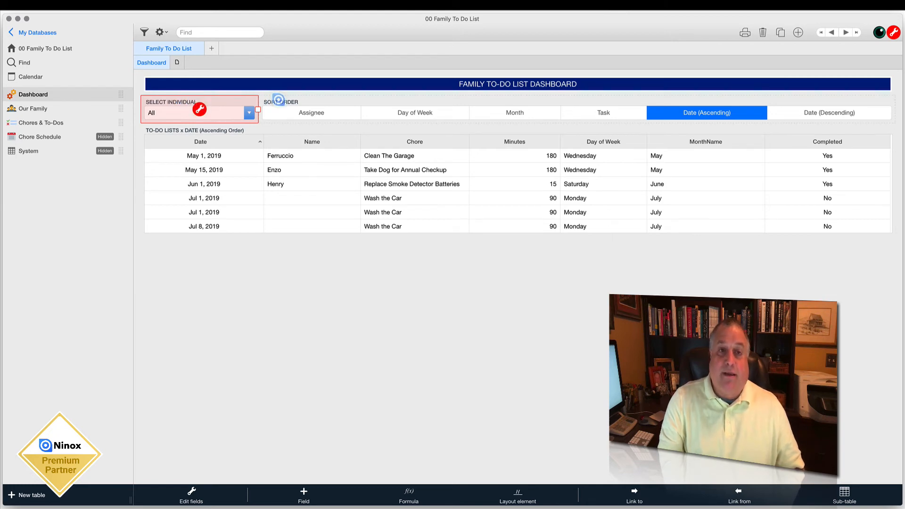
{"action": "left_click", "coordinate": [279, 101]}
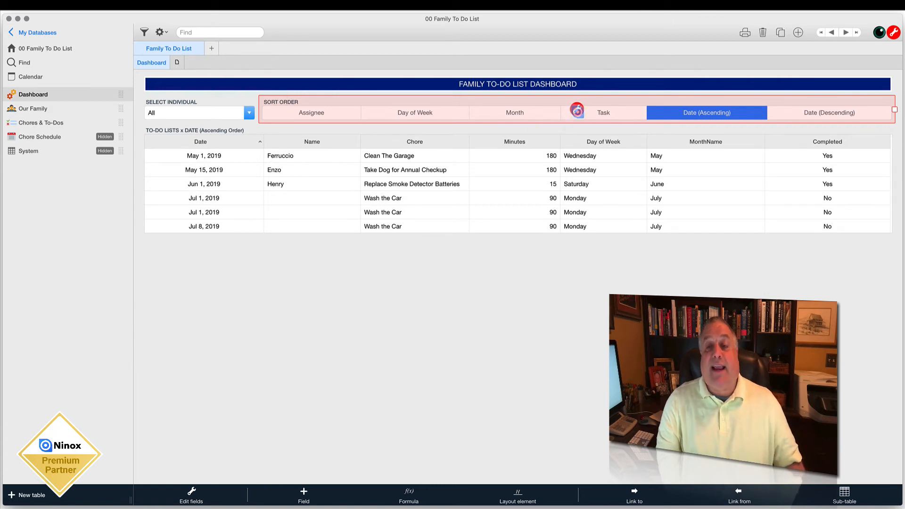
{"action": "left_click", "coordinate": [239, 130]}
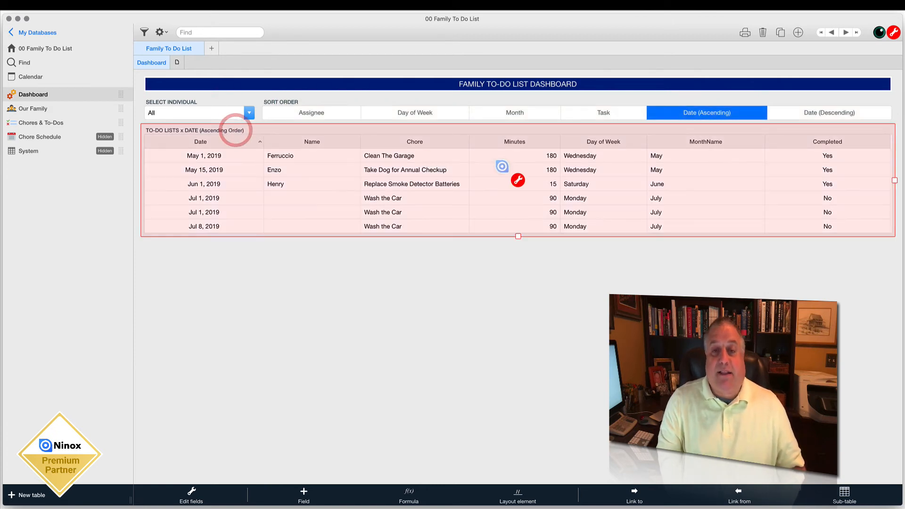
{"action": "left_click", "coordinate": [516, 180]}
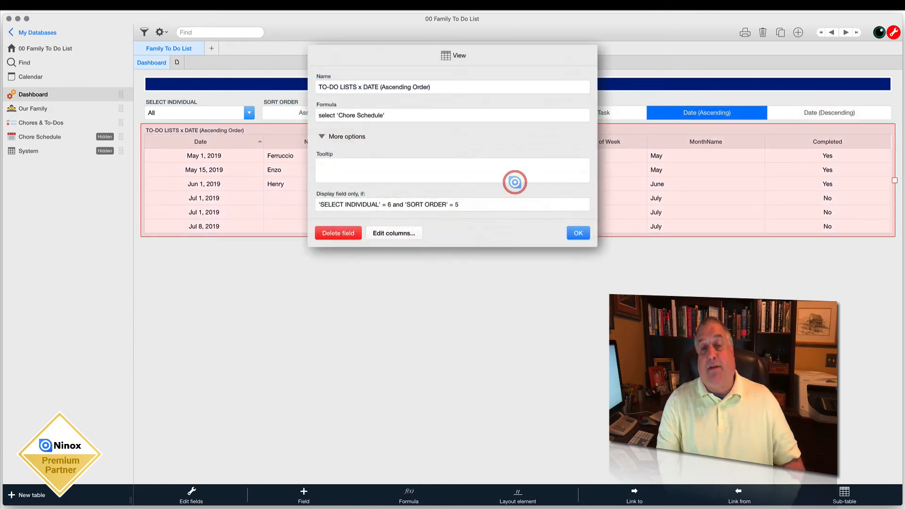
{"action": "left_click", "coordinate": [576, 234]}
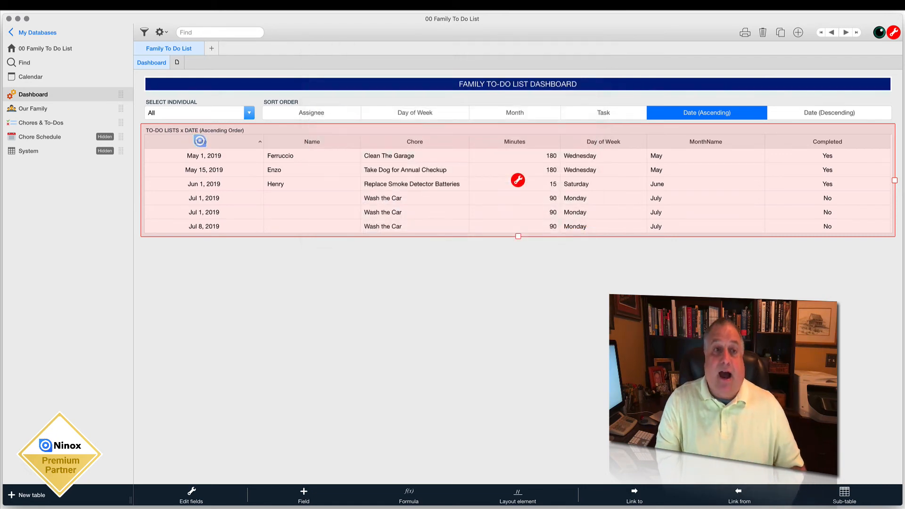
Step: Regroup the to-do list through Assignee, Day of Week and Month, ending on Task
{"action": "left_click", "coordinate": [298, 112]}
{"action": "left_click", "coordinate": [382, 114]}
{"action": "left_click", "coordinate": [513, 112]}
{"action": "left_click", "coordinate": [577, 113]}
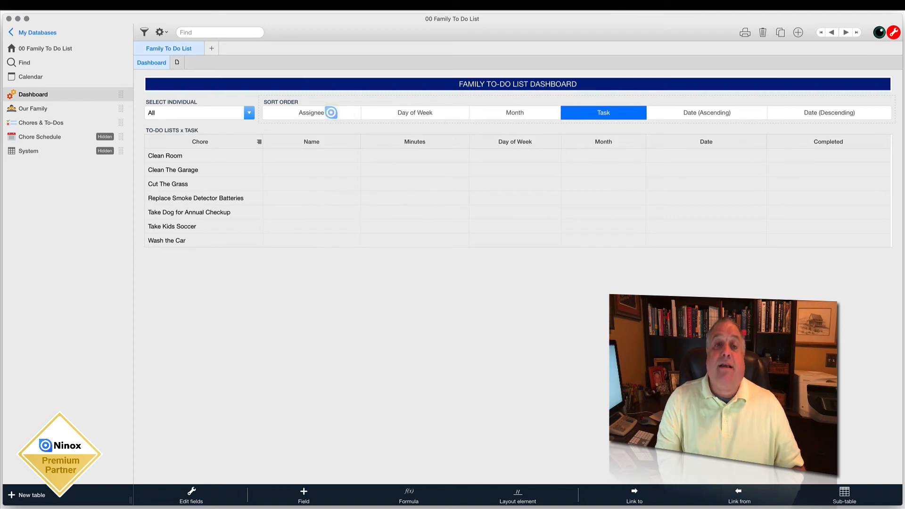
Step: Cycle through all sort views, including both Date orders, and settle back on Task
{"action": "left_click", "coordinate": [330, 114]}
{"action": "left_click", "coordinate": [380, 112]}
{"action": "left_click", "coordinate": [506, 112]}
{"action": "left_click", "coordinate": [587, 113]}
{"action": "left_click", "coordinate": [669, 113]}
{"action": "left_click", "coordinate": [789, 109]}
{"action": "left_click", "coordinate": [742, 110]}
{"action": "left_click", "coordinate": [610, 114]}
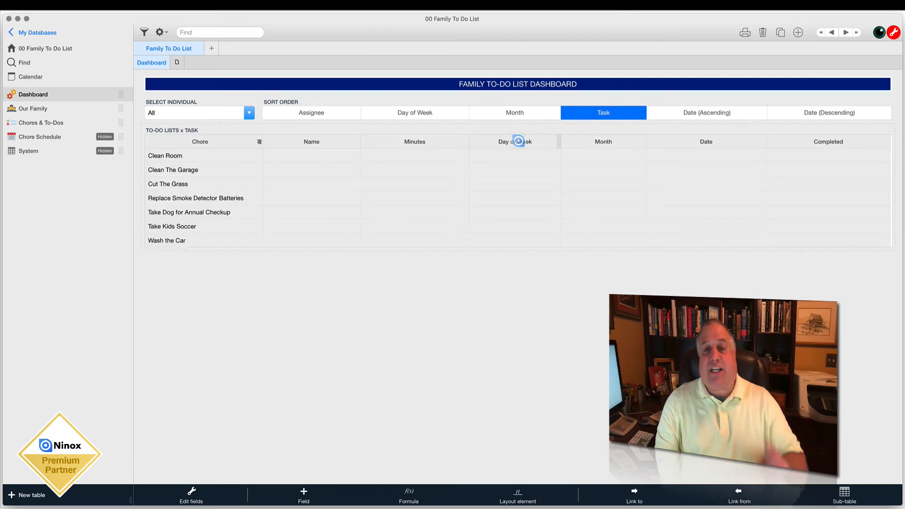
Step: Filter the dashboard to show only one family member's assigned chores
{"action": "left_click", "coordinate": [249, 112]}
{"action": "left_click", "coordinate": [178, 144]}
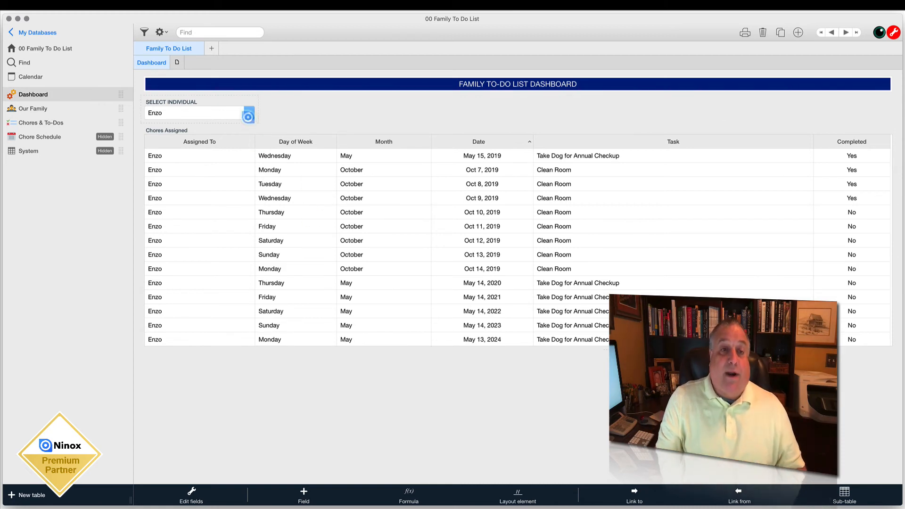
{"action": "left_click", "coordinate": [249, 113]}
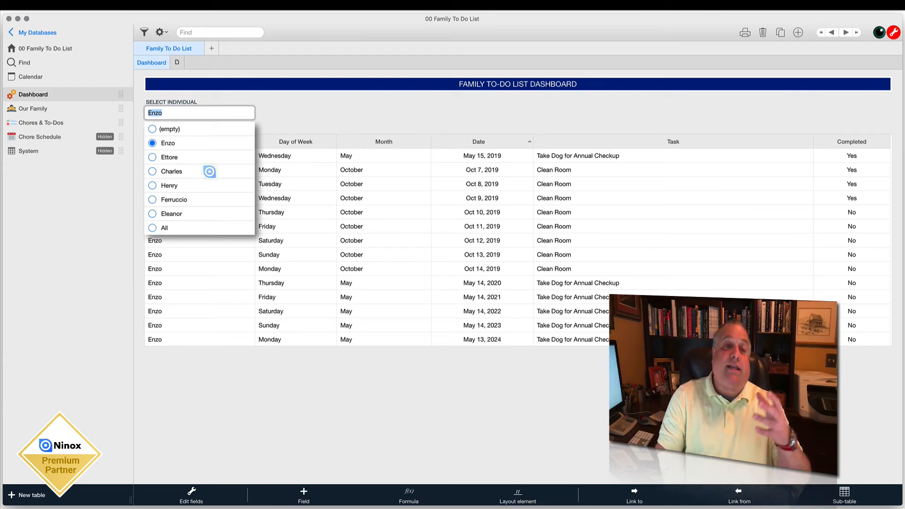
{"action": "left_click", "coordinate": [295, 103]}
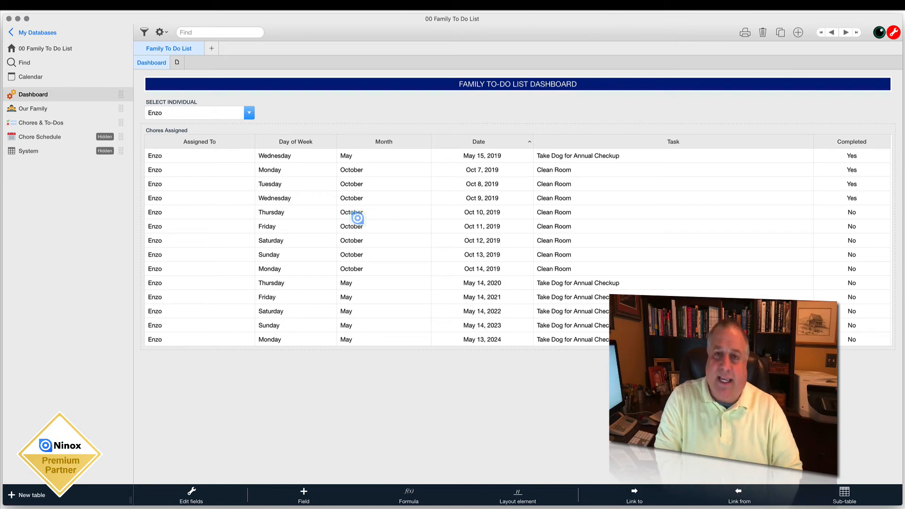
Step: Set Select Individual back to All, leave editing mode, and expand Replace Smoke Detector Batteries
{"action": "left_click", "coordinate": [249, 113]}
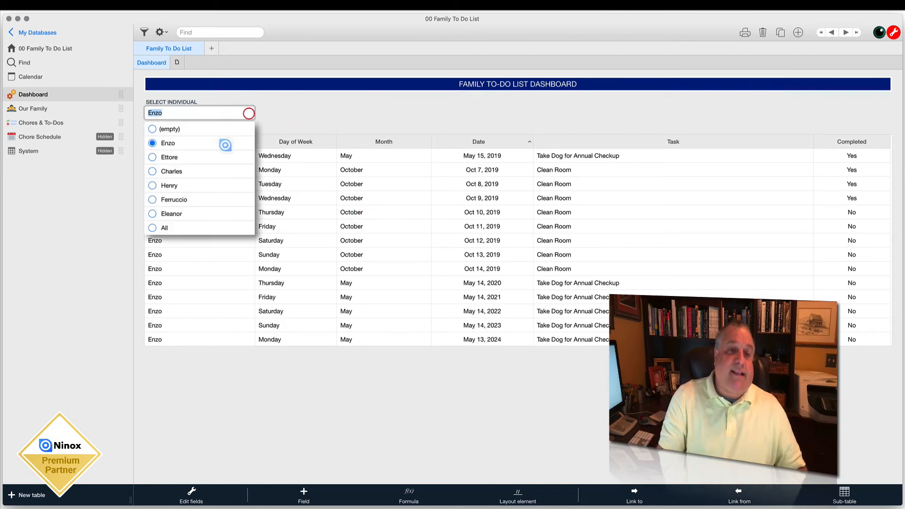
{"action": "left_click", "coordinate": [185, 233]}
{"action": "left_click", "coordinate": [892, 33]}
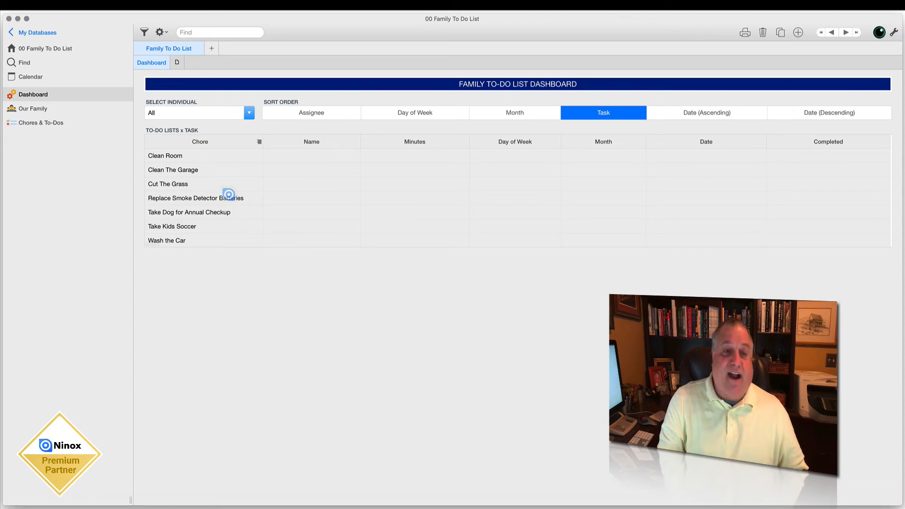
{"action": "left_click", "coordinate": [229, 196]}
Step: Collapse the Replace Smoke Detector Batteries group and switch back into edit mode
{"action": "left_click", "coordinate": [228, 196]}
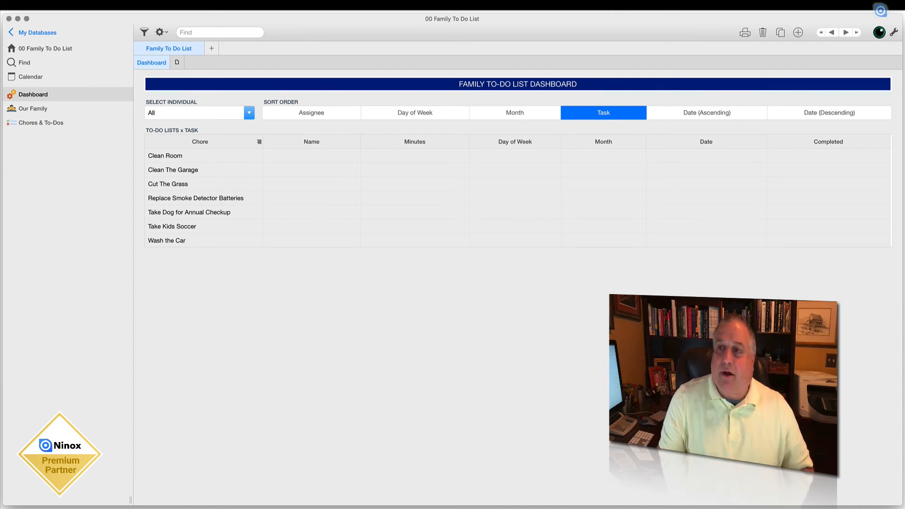
{"action": "left_click", "coordinate": [893, 32]}
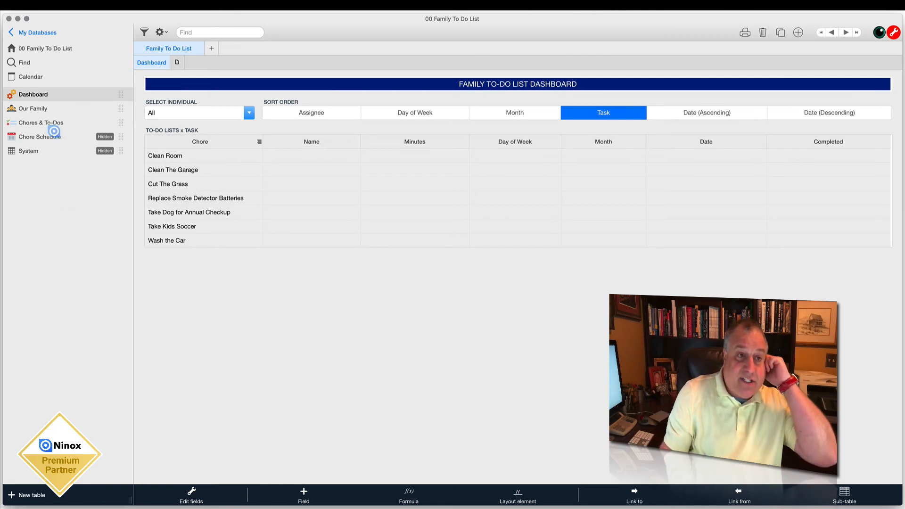
Step: Open the hidden Chore Schedule table and review its fields, including Chore List
{"action": "left_click", "coordinate": [50, 137]}
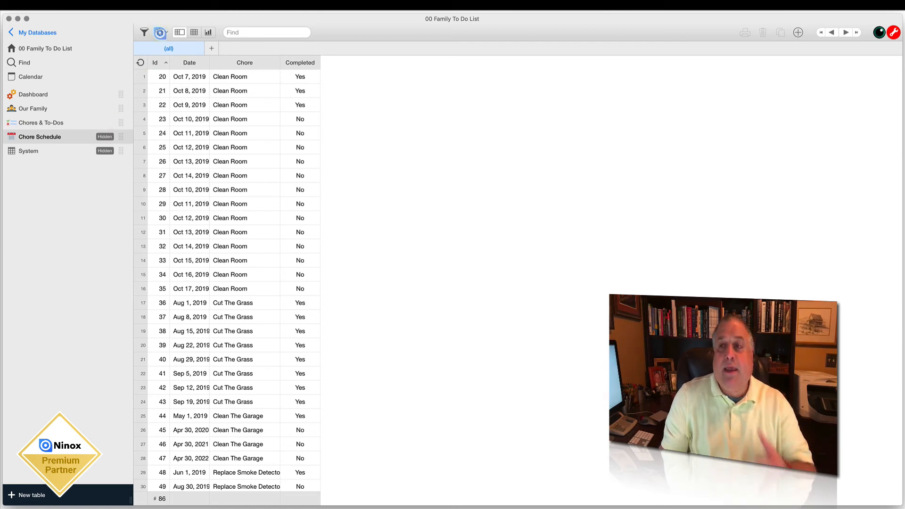
{"action": "left_click", "coordinate": [160, 32]}
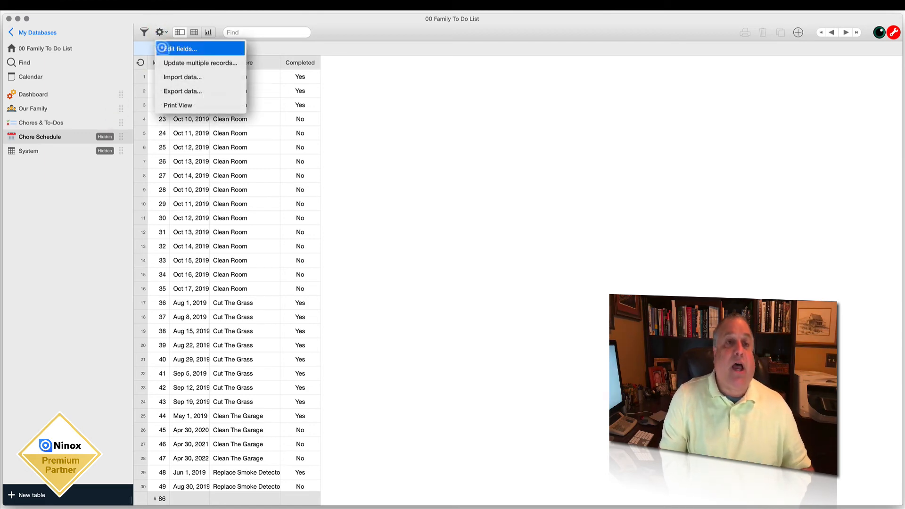
{"action": "left_click", "coordinate": [162, 48]}
{"action": "left_click", "coordinate": [382, 186]}
{"action": "left_click", "coordinate": [395, 129]}
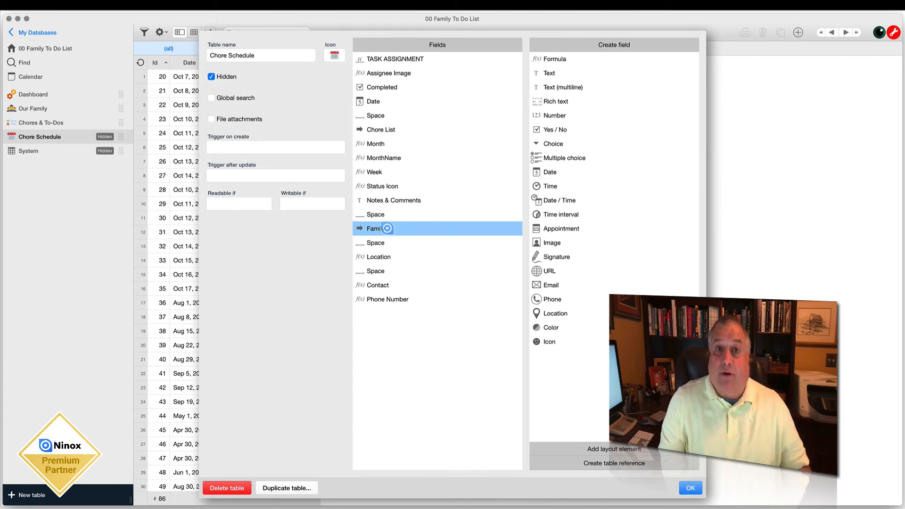
{"action": "left_click", "coordinate": [690, 487]}
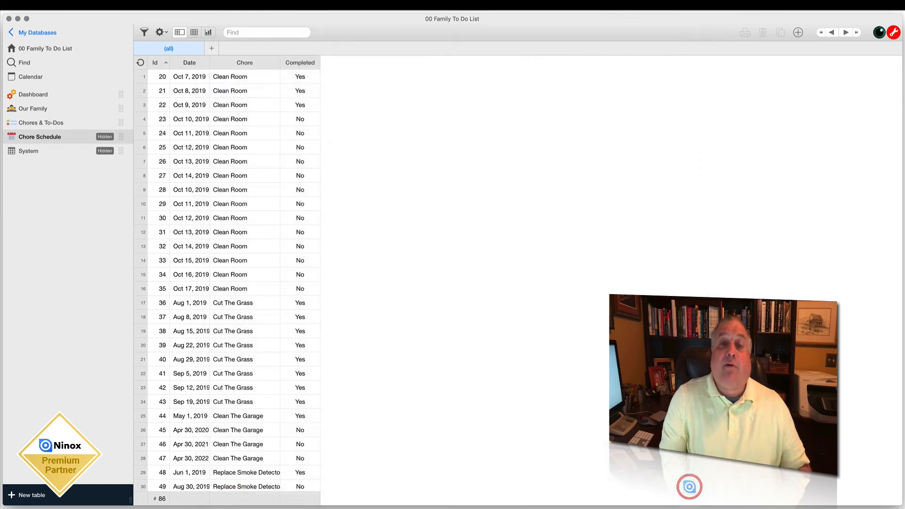
Step: Check the Our Family calendar colours, then return to Chore Schedule's table options
{"action": "left_click", "coordinate": [29, 108]}
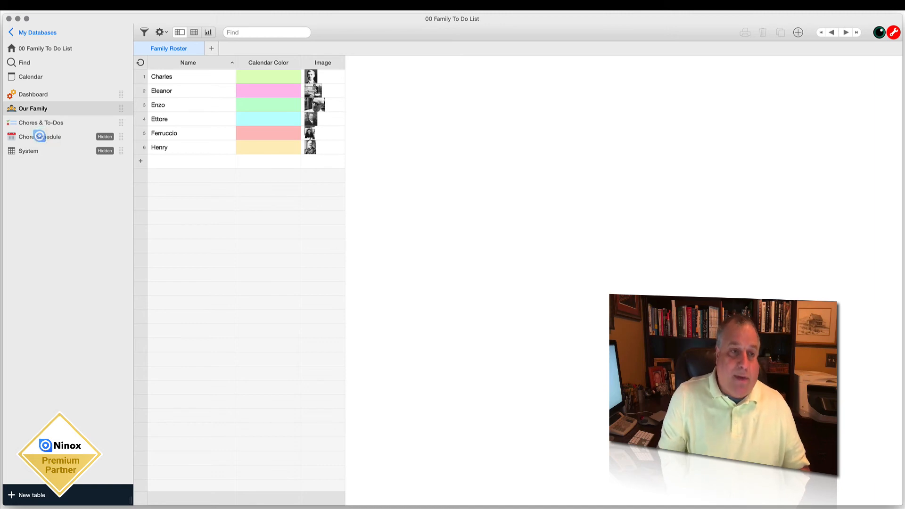
{"action": "left_click", "coordinate": [39, 136]}
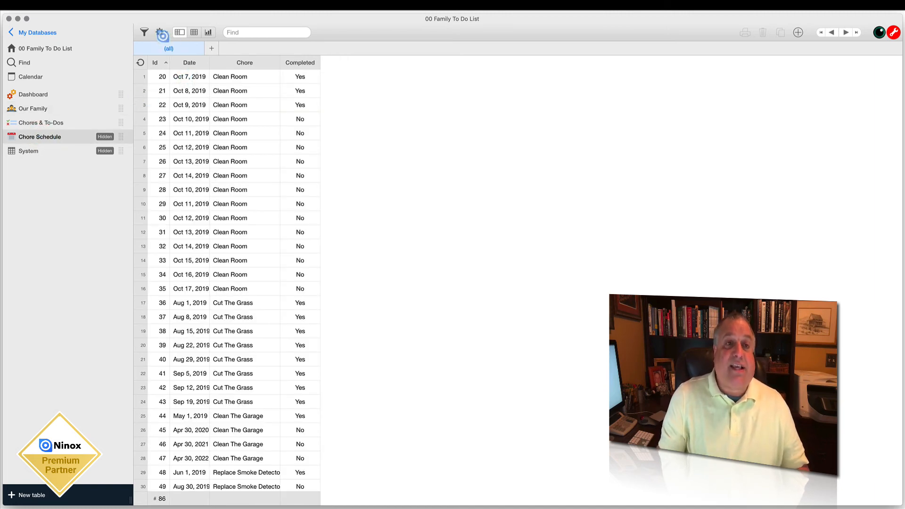
{"action": "left_click", "coordinate": [161, 32]}
Step: Open the Date field settings, keep Show in calendar at Yes, and open its Show As formula
{"action": "left_click", "coordinate": [166, 47]}
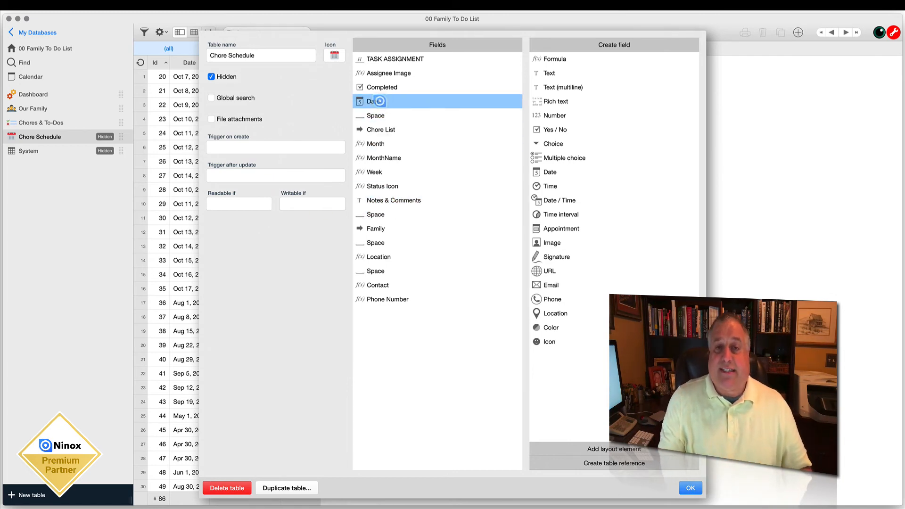
{"action": "left_click", "coordinate": [379, 101]}
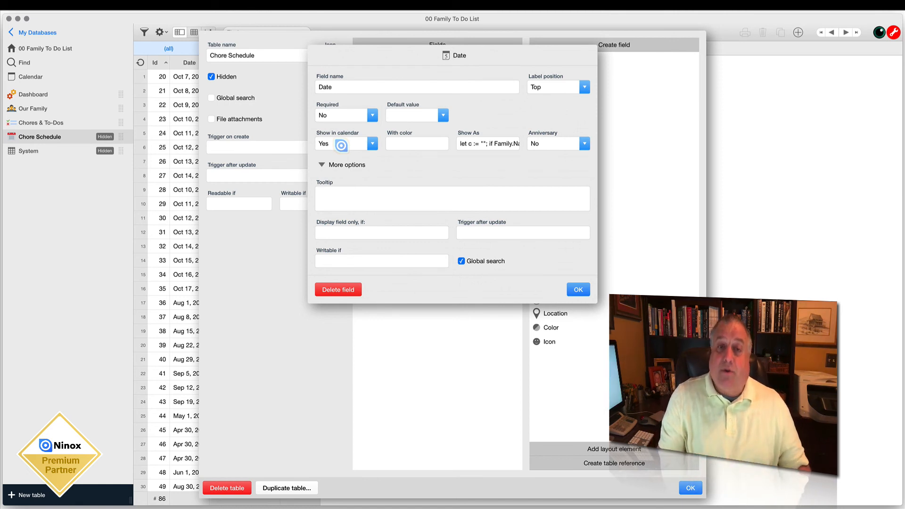
{"action": "left_click", "coordinate": [340, 145]}
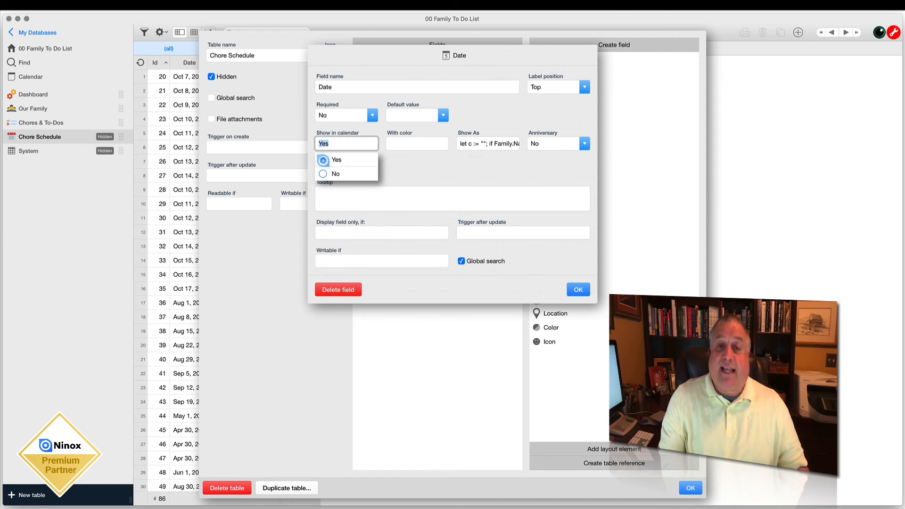
{"action": "left_click", "coordinate": [323, 156]}
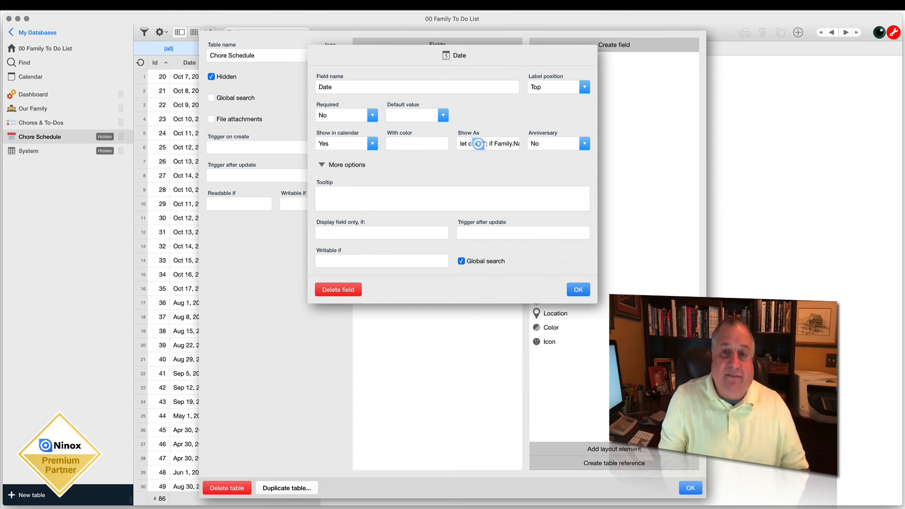
{"action": "left_click", "coordinate": [477, 143]}
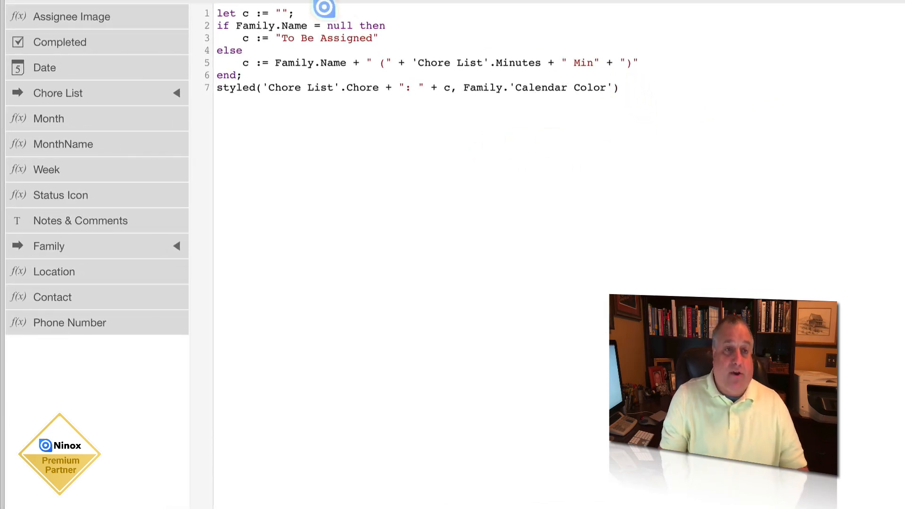
{"action": "left_click_drag", "start_coordinate": [311, 12], "coordinate": [197, 8]}
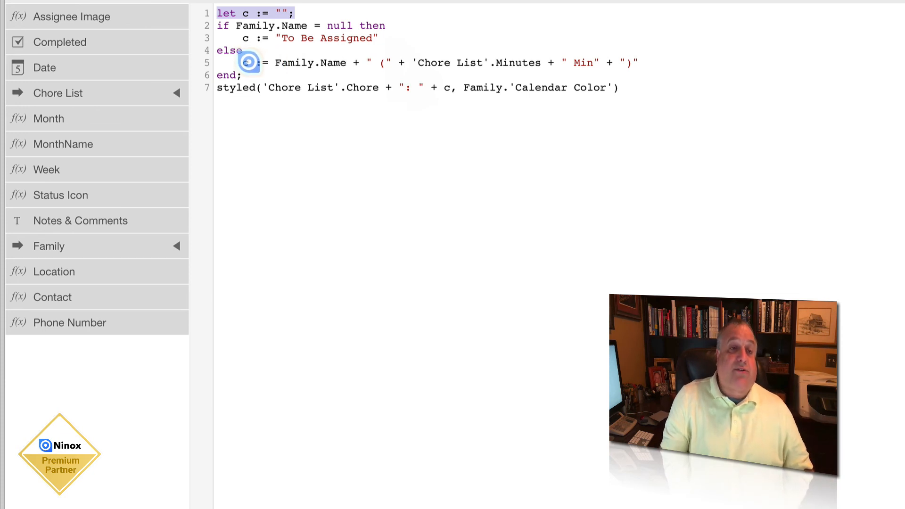
{"action": "left_click_drag", "start_coordinate": [274, 63], "coordinate": [347, 63]}
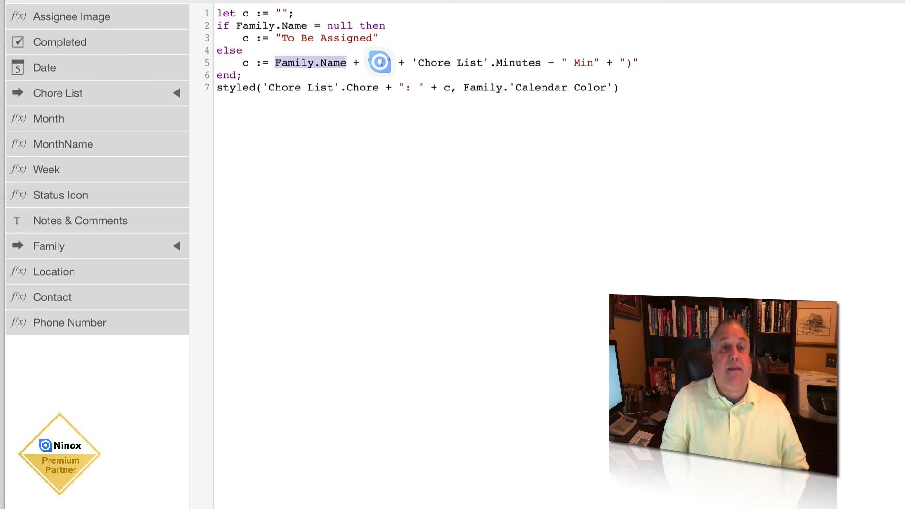
{"action": "left_click_drag", "start_coordinate": [416, 62], "coordinate": [597, 68]}
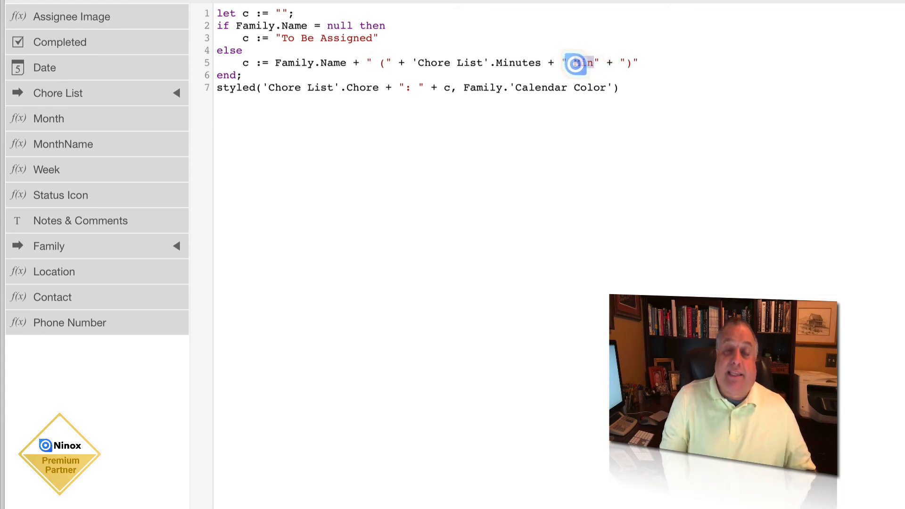
{"action": "left_click", "coordinate": [628, 62]}
{"action": "left_click", "coordinate": [628, 62]}
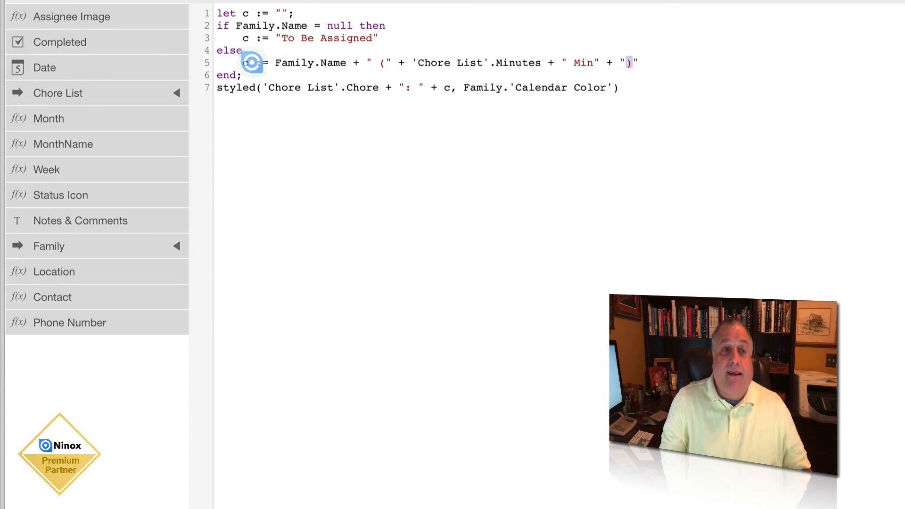
{"action": "left_click", "coordinate": [252, 65]}
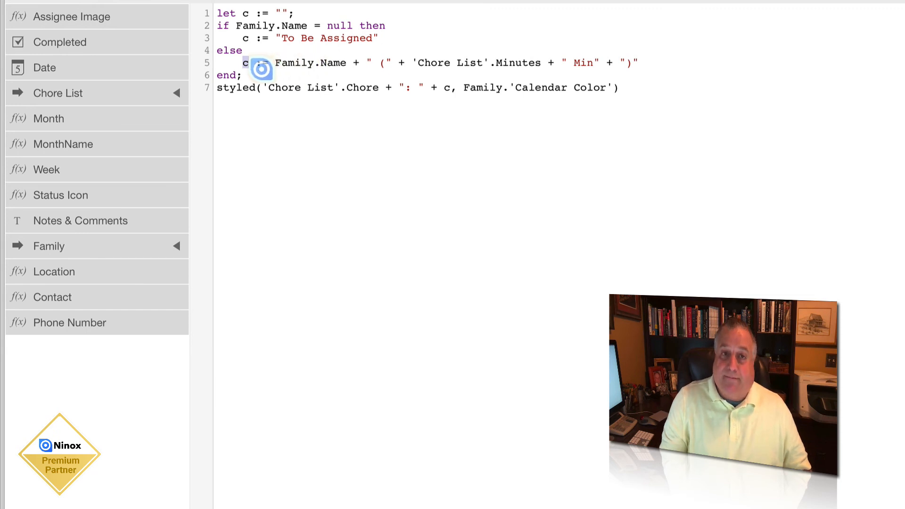
{"action": "left_click", "coordinate": [252, 89]}
{"action": "left_click", "coordinate": [213, 89]}
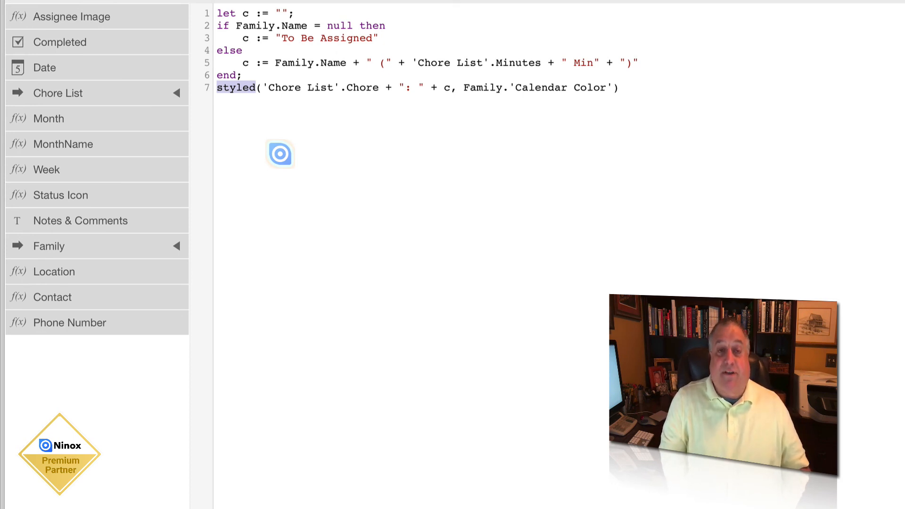
Step: Highlight the chore name and colon separator in the line 7 calendar label text
{"action": "left_click", "coordinate": [273, 87]}
{"action": "left_click_drag", "start_coordinate": [273, 87], "coordinate": [451, 89]}
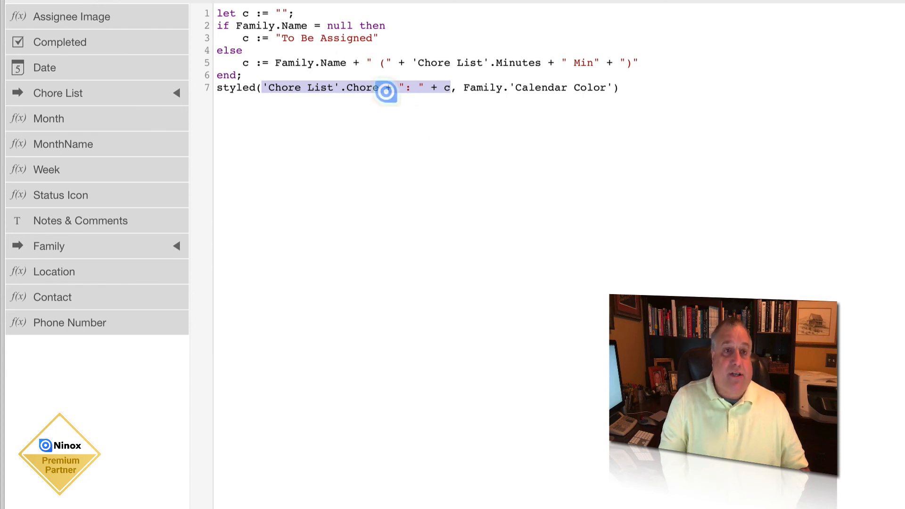
{"action": "left_click", "coordinate": [378, 87]}
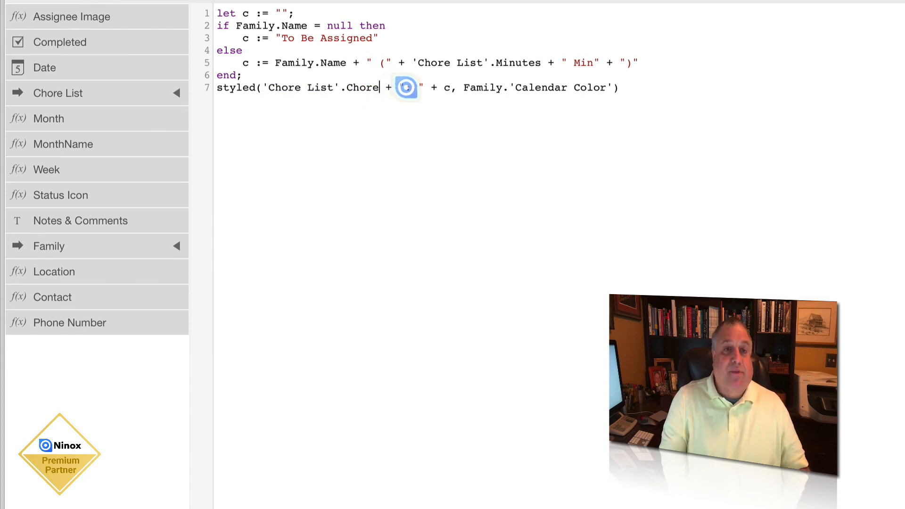
{"action": "double_click", "coordinate": [415, 86]}
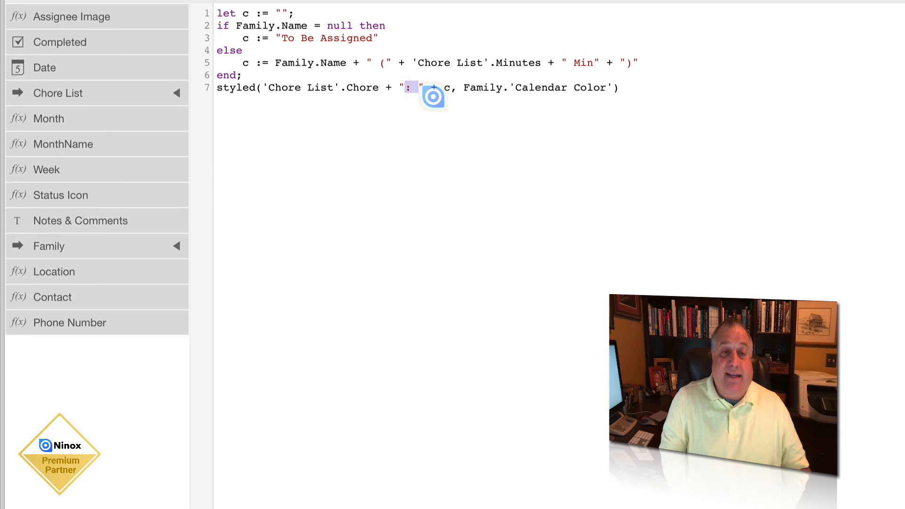
{"action": "left_click", "coordinate": [449, 87]}
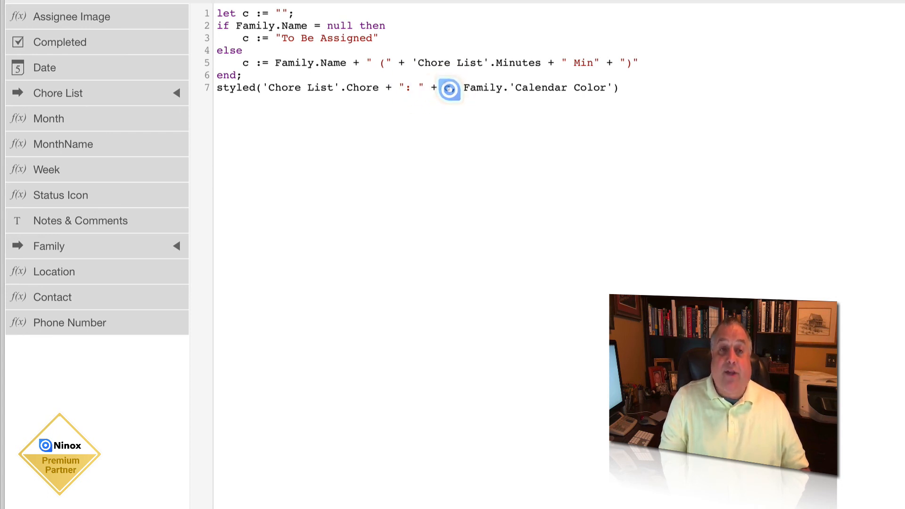
Step: Highlight Family.Name, the minutes text and the Family.'Calendar Color' argument, then close the formula editor
{"action": "left_click", "coordinate": [275, 64]}
{"action": "left_click_drag", "start_coordinate": [275, 63], "coordinate": [345, 62]}
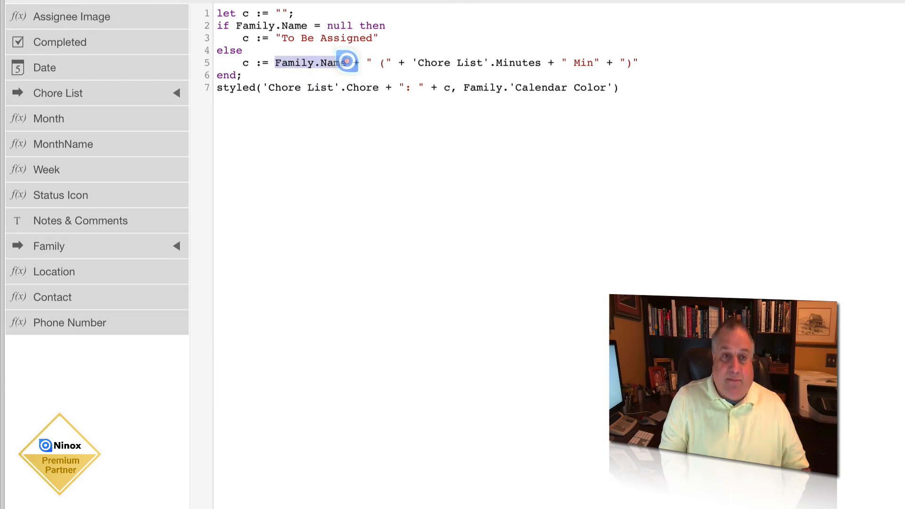
{"action": "left_click_drag", "start_coordinate": [411, 63], "coordinate": [597, 61]}
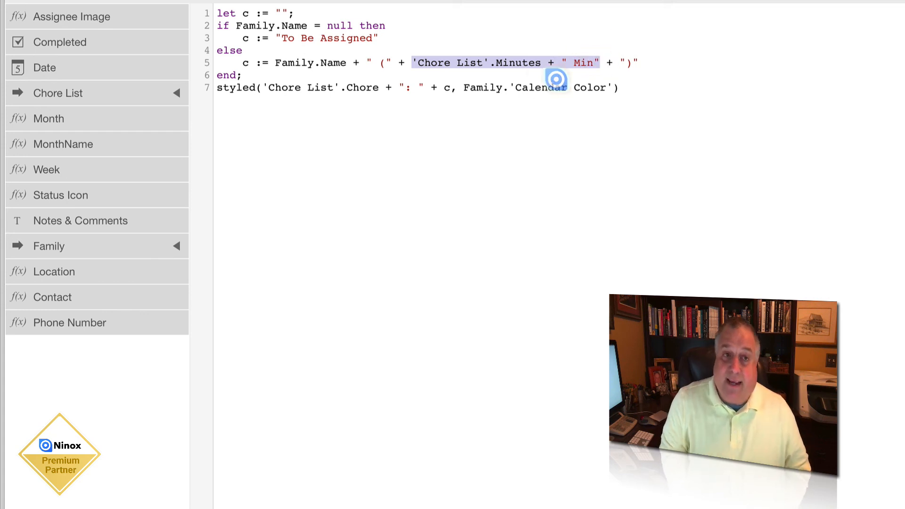
{"action": "left_click_drag", "start_coordinate": [448, 89], "coordinate": [261, 89]}
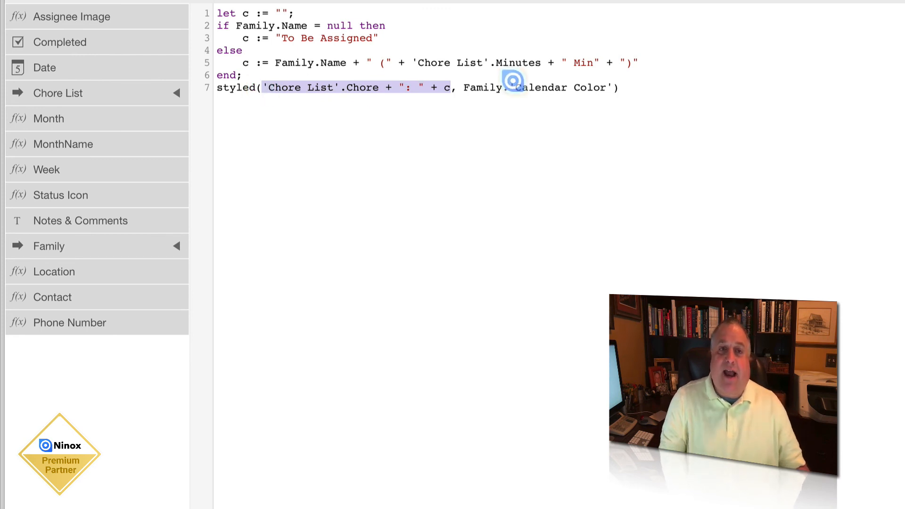
{"action": "left_click_drag", "start_coordinate": [462, 88], "coordinate": [608, 85]}
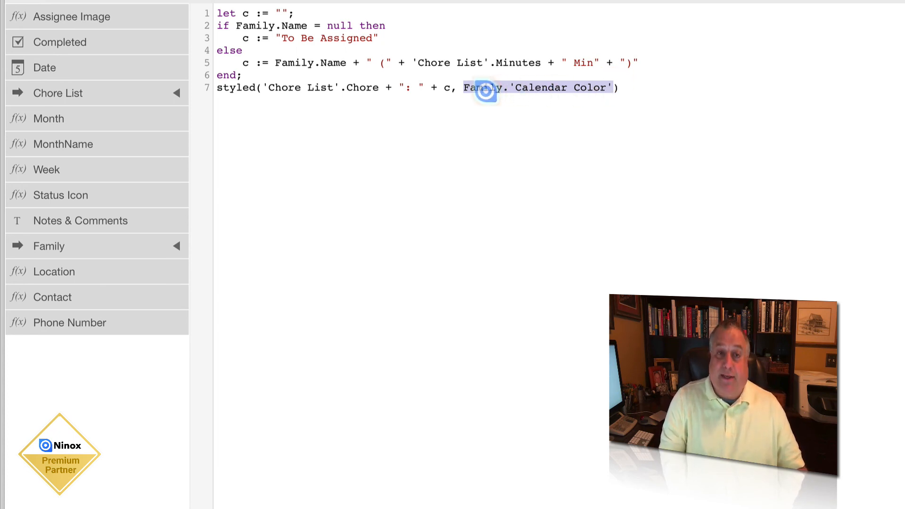
{"action": "left_click_drag", "start_coordinate": [274, 63], "coordinate": [347, 60]}
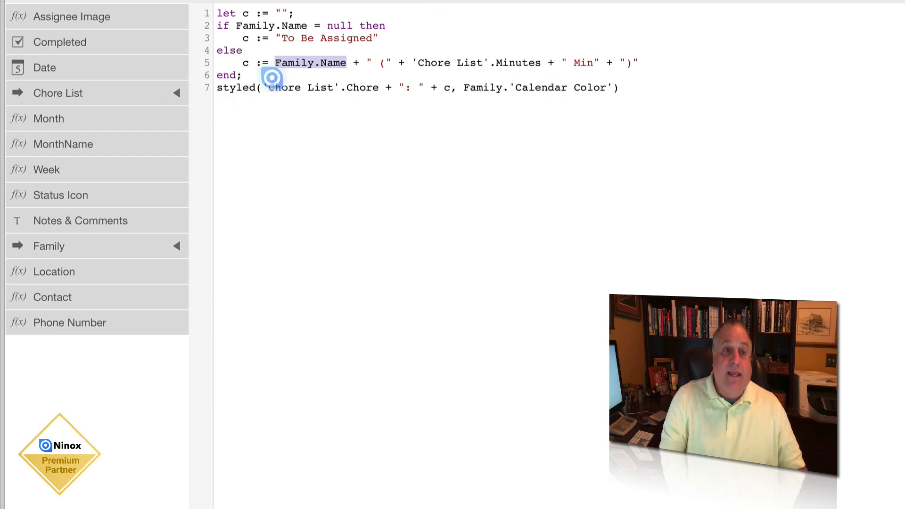
{"action": "left_click_drag", "start_coordinate": [268, 63], "coordinate": [641, 60]}
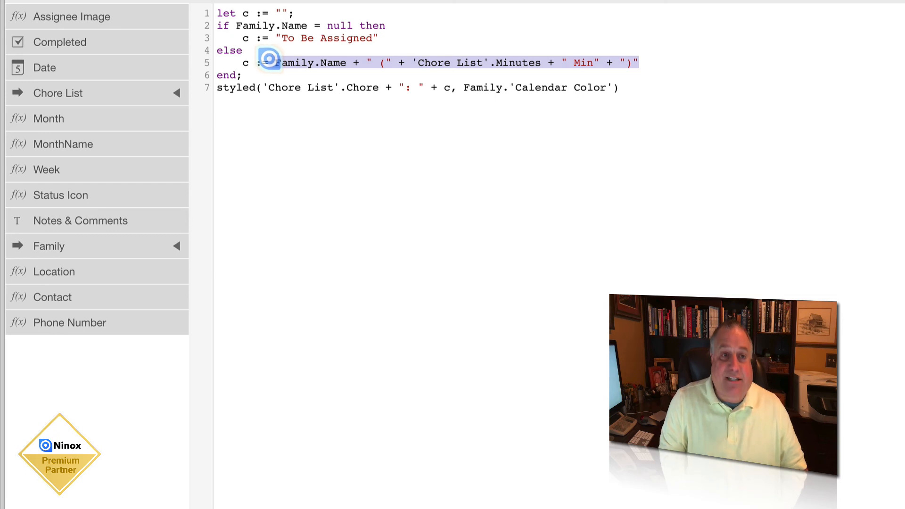
{"action": "left_click", "coordinate": [271, 61]}
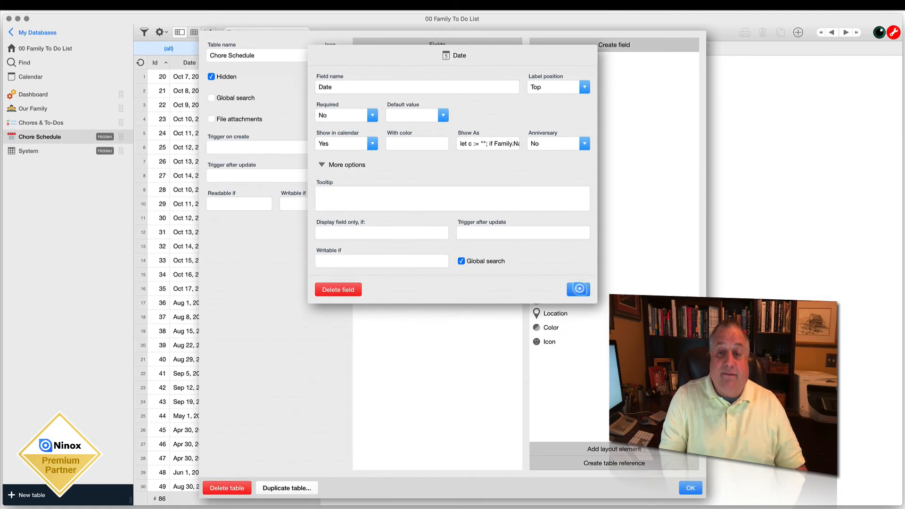
{"action": "left_click", "coordinate": [694, 313]}
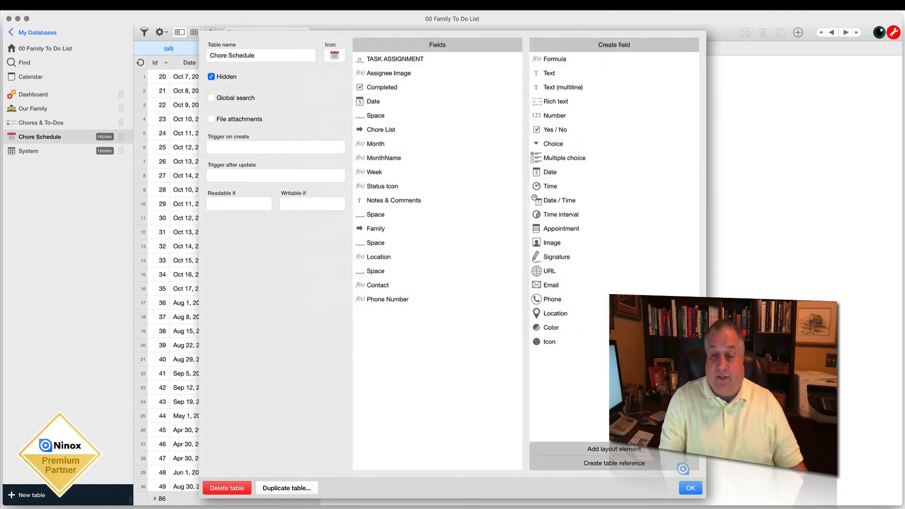
Step: Close the Chore Schedule table settings and show the October 2019 chore calendar
{"action": "left_click", "coordinate": [686, 487]}
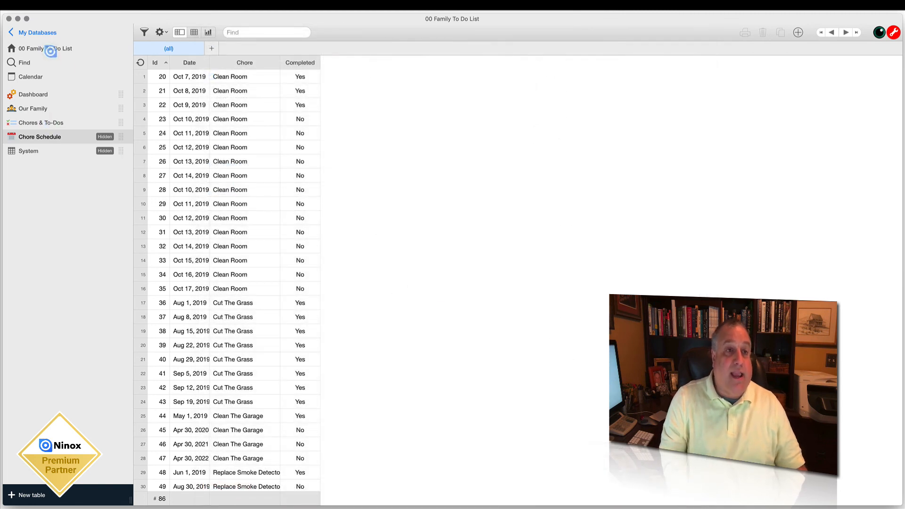
{"action": "left_click", "coordinate": [12, 77]}
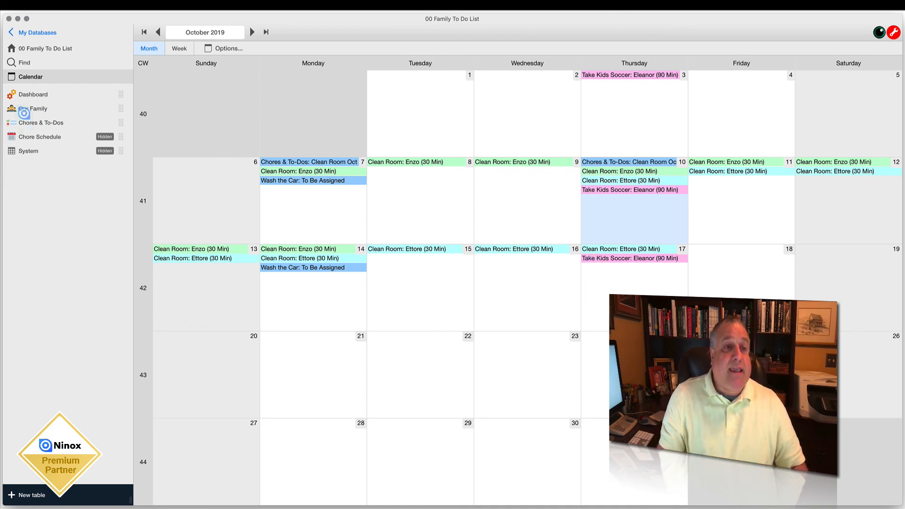
Step: Open the Chores & To-Dos table and review the Schedule Repitition field's trigger settings
{"action": "left_click", "coordinate": [28, 122]}
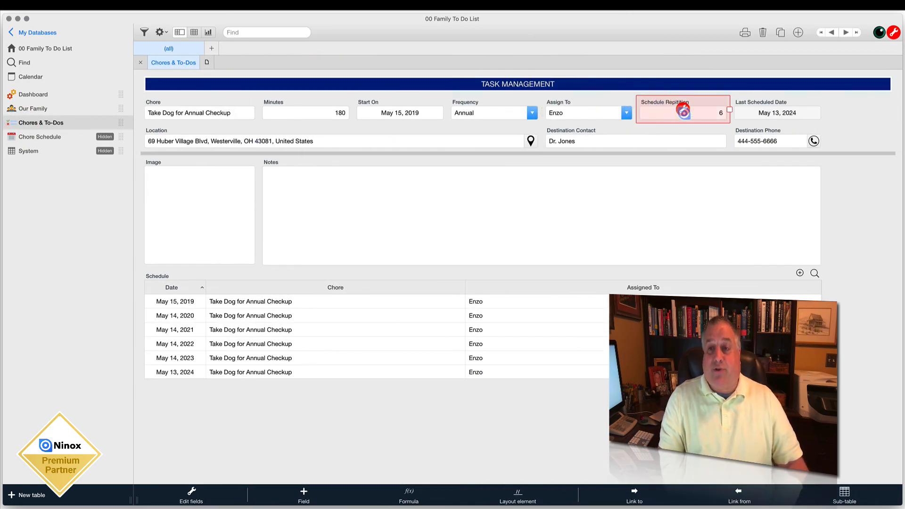
{"action": "left_click", "coordinate": [683, 110]}
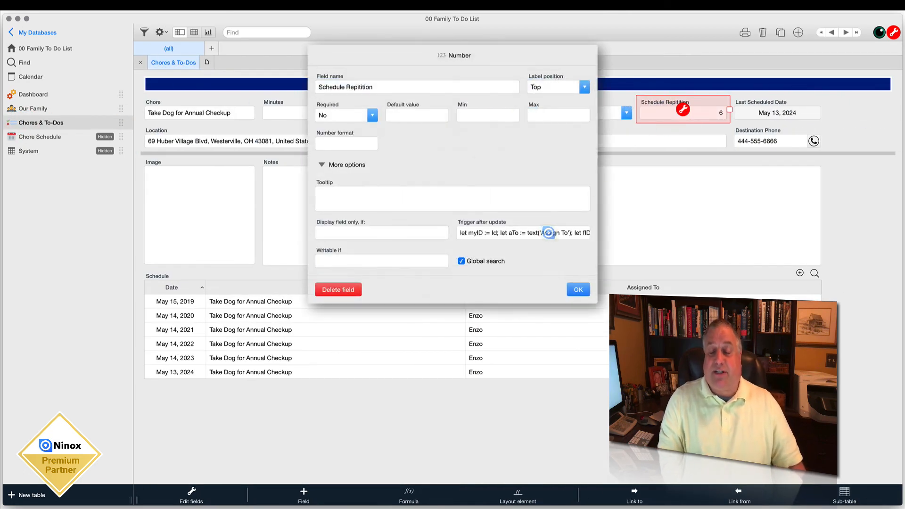
{"action": "left_click", "coordinate": [855, 190]}
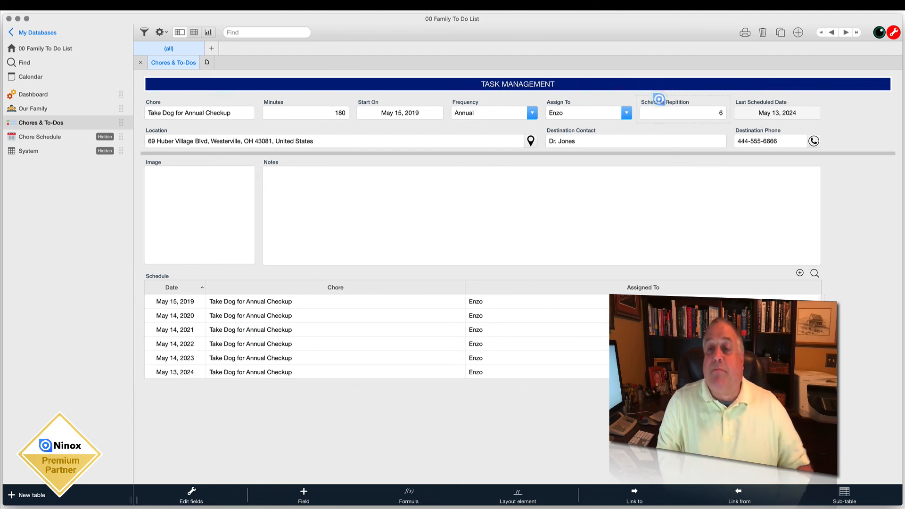
{"action": "left_click", "coordinate": [681, 107]}
{"action": "left_click", "coordinate": [577, 289]}
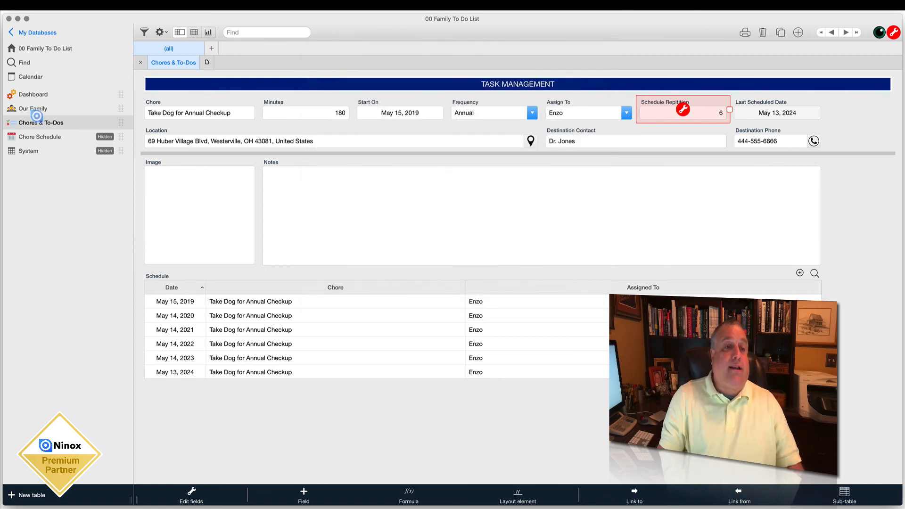
Step: Exit edit mode on the Dashboard and filter chores to Enzo, then Ettore, then All
{"action": "left_click", "coordinate": [26, 95]}
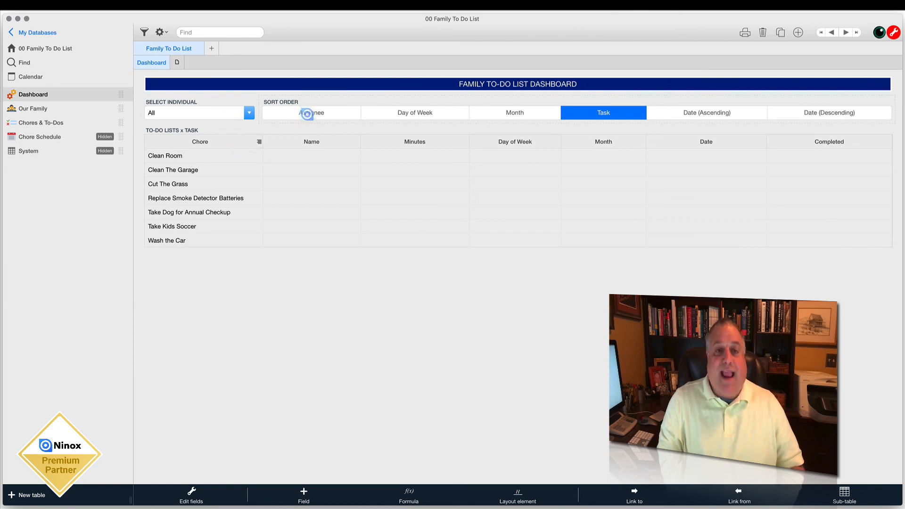
{"action": "left_click", "coordinate": [892, 33]}
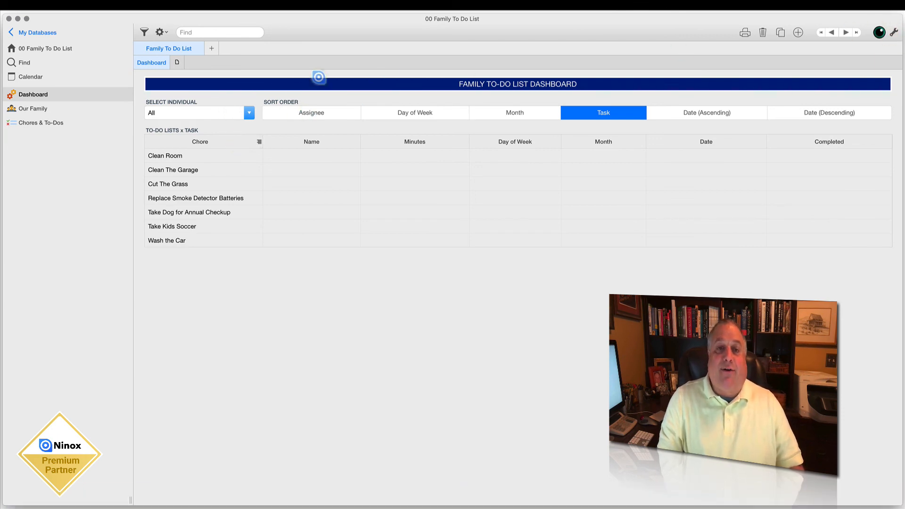
{"action": "left_click", "coordinate": [249, 113]}
{"action": "left_click", "coordinate": [195, 139]}
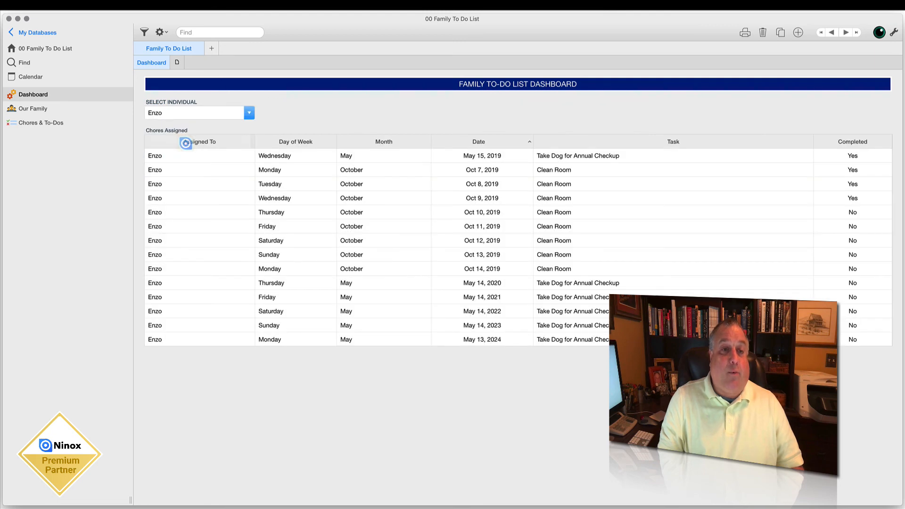
{"action": "left_click", "coordinate": [187, 109]}
{"action": "left_click", "coordinate": [179, 157]}
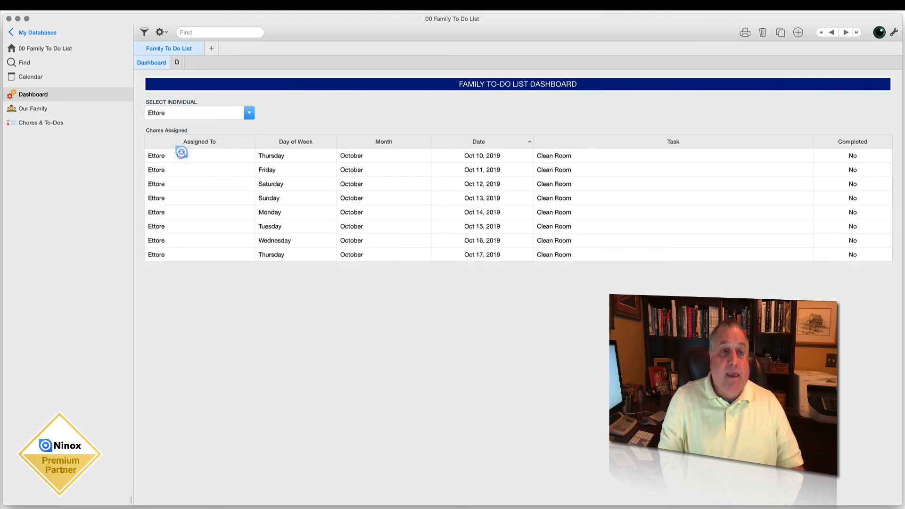
{"action": "left_click", "coordinate": [184, 112]}
{"action": "left_click", "coordinate": [167, 227]}
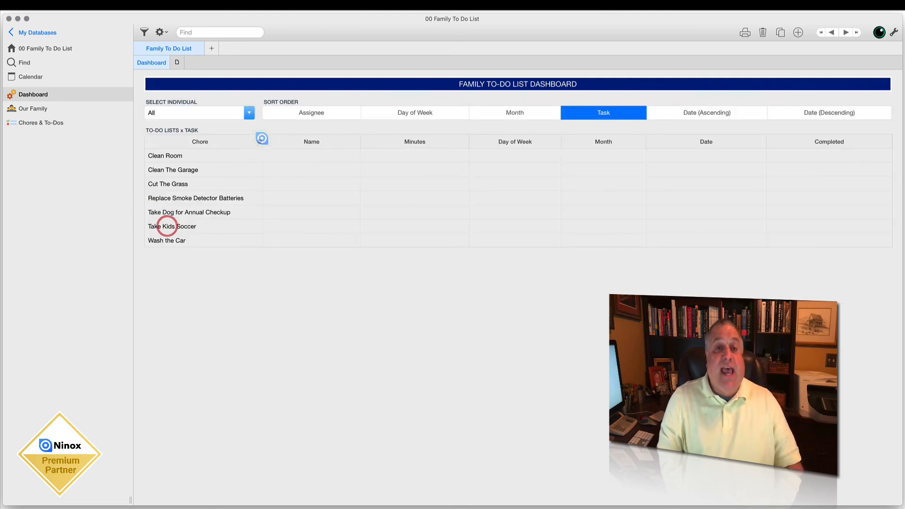
Step: Try sorting by assignee, day of week, month and task, ending on assignee, then view the Calendar
{"action": "left_click", "coordinate": [278, 113]}
{"action": "left_click", "coordinate": [400, 114]}
{"action": "left_click", "coordinate": [492, 112]}
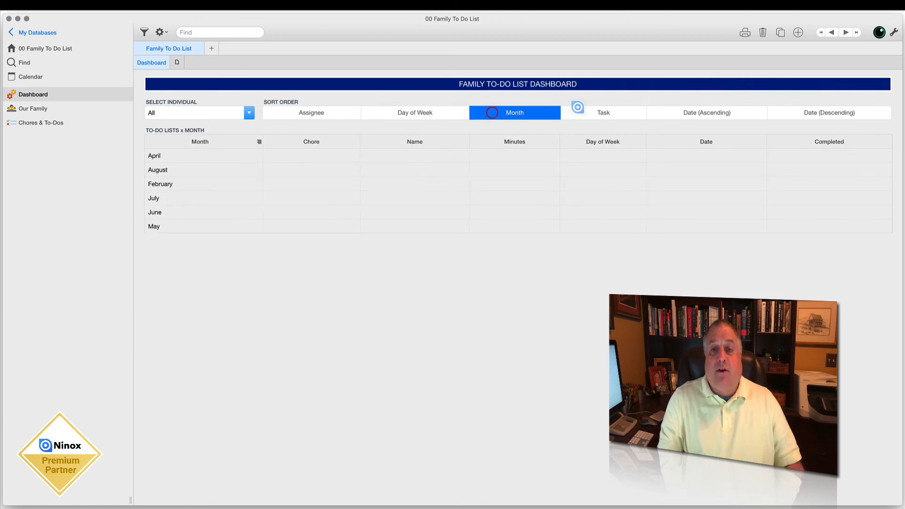
{"action": "left_click", "coordinate": [582, 111]}
{"action": "left_click", "coordinate": [448, 115]}
{"action": "left_click", "coordinate": [317, 116]}
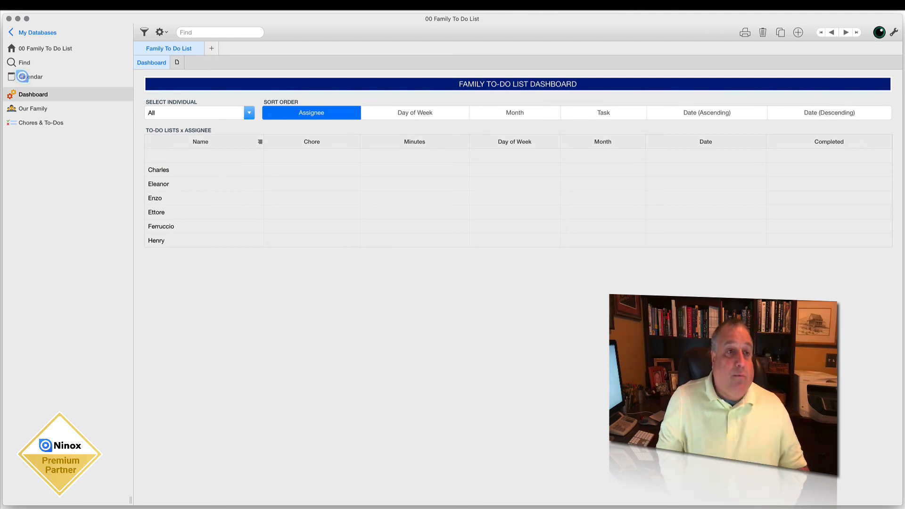
{"action": "left_click", "coordinate": [22, 76]}
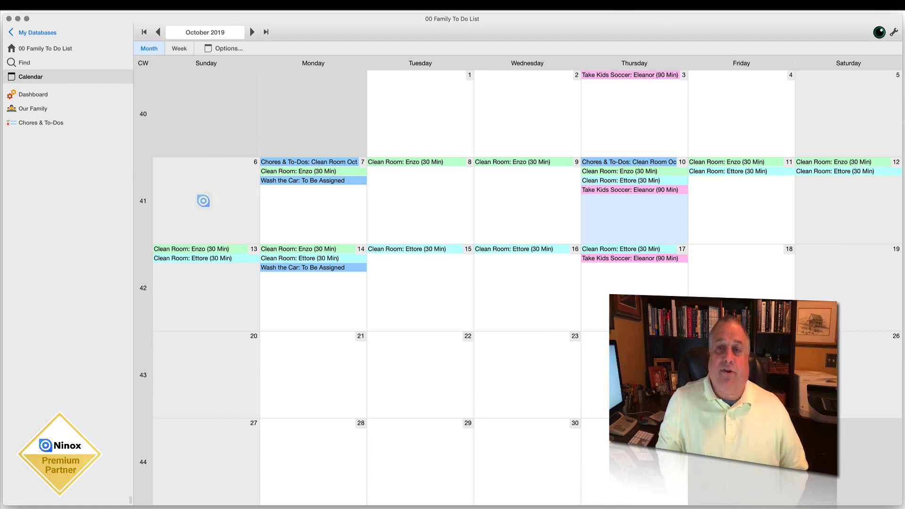